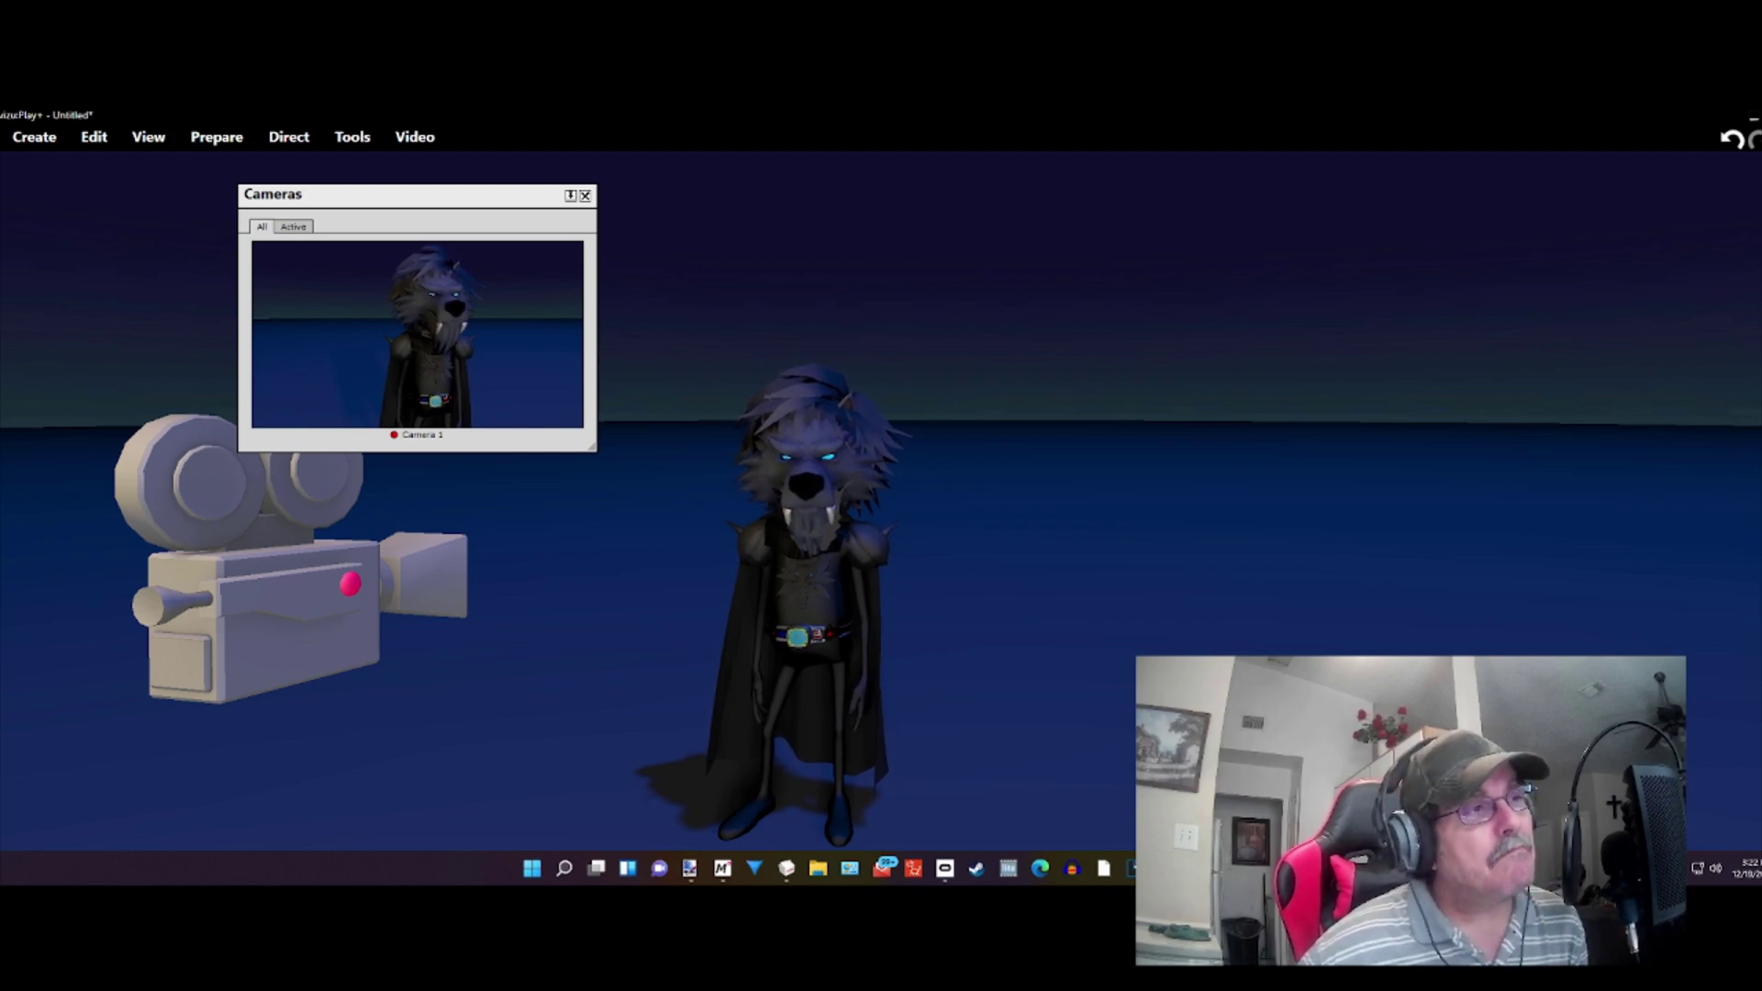
# Step: Fly the viewport camera forward and turn it until Dark Wolf's head and upper body fill the view
pyautogui.press('Left')
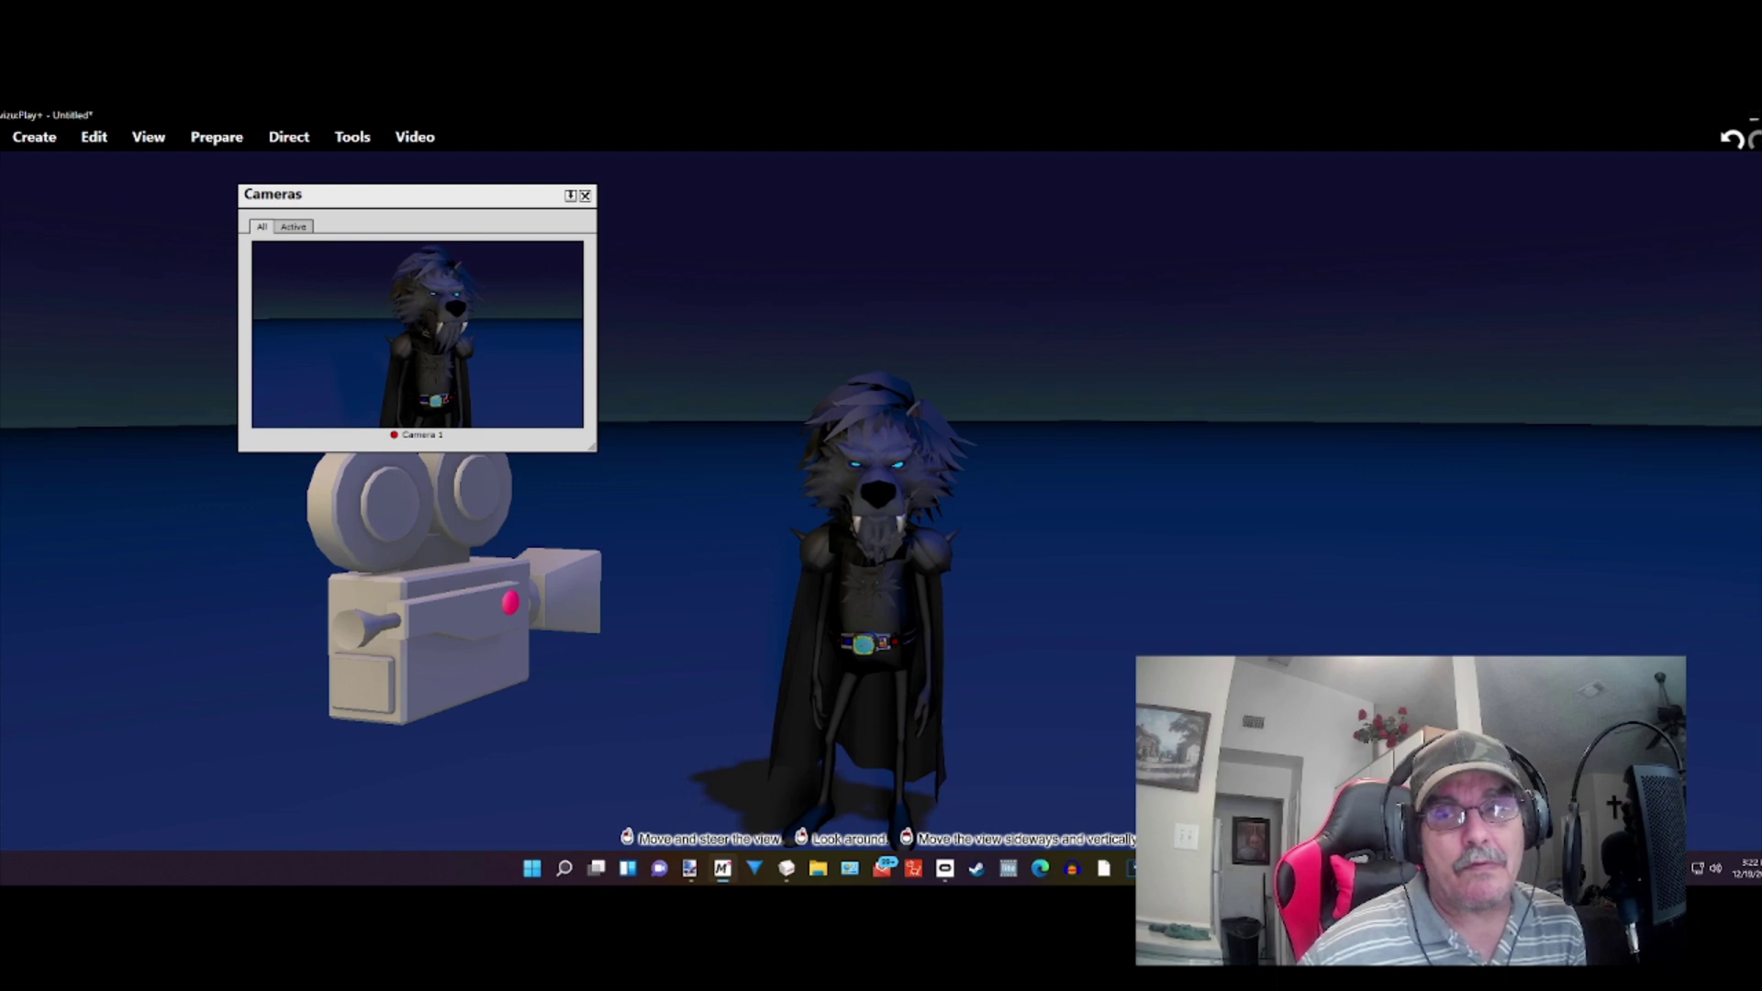
pyautogui.press('Up')
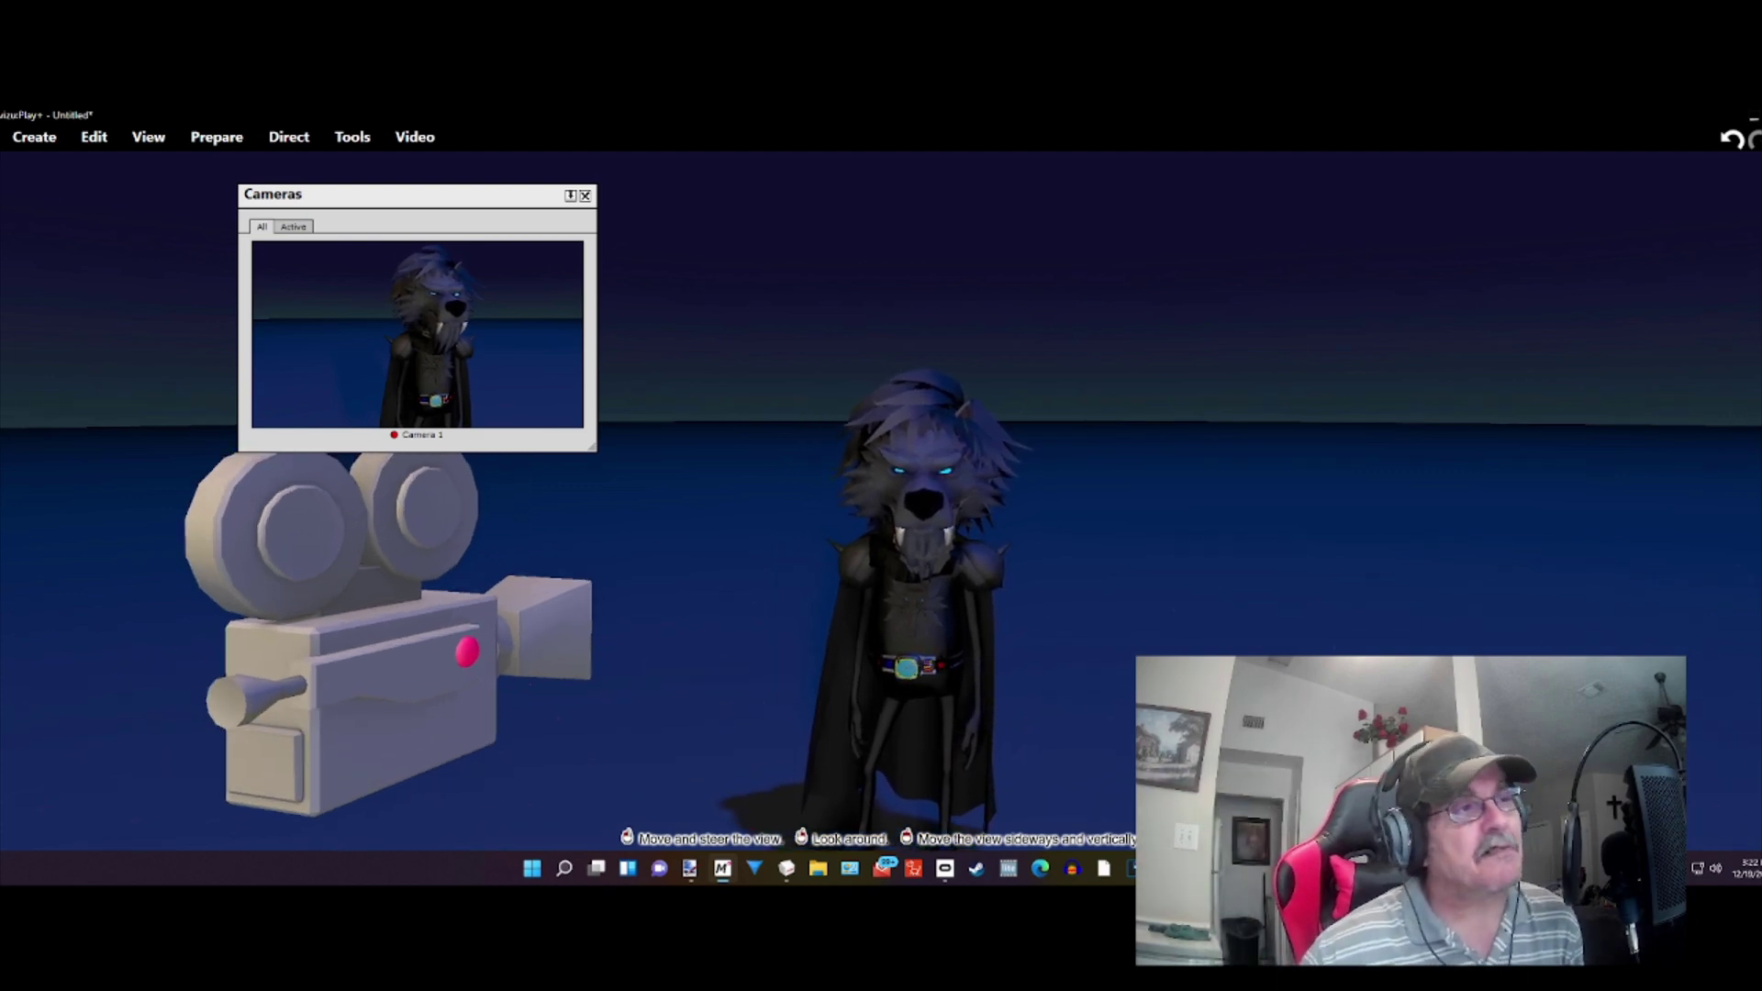
pyautogui.press('Left')
pyautogui.press('Left')
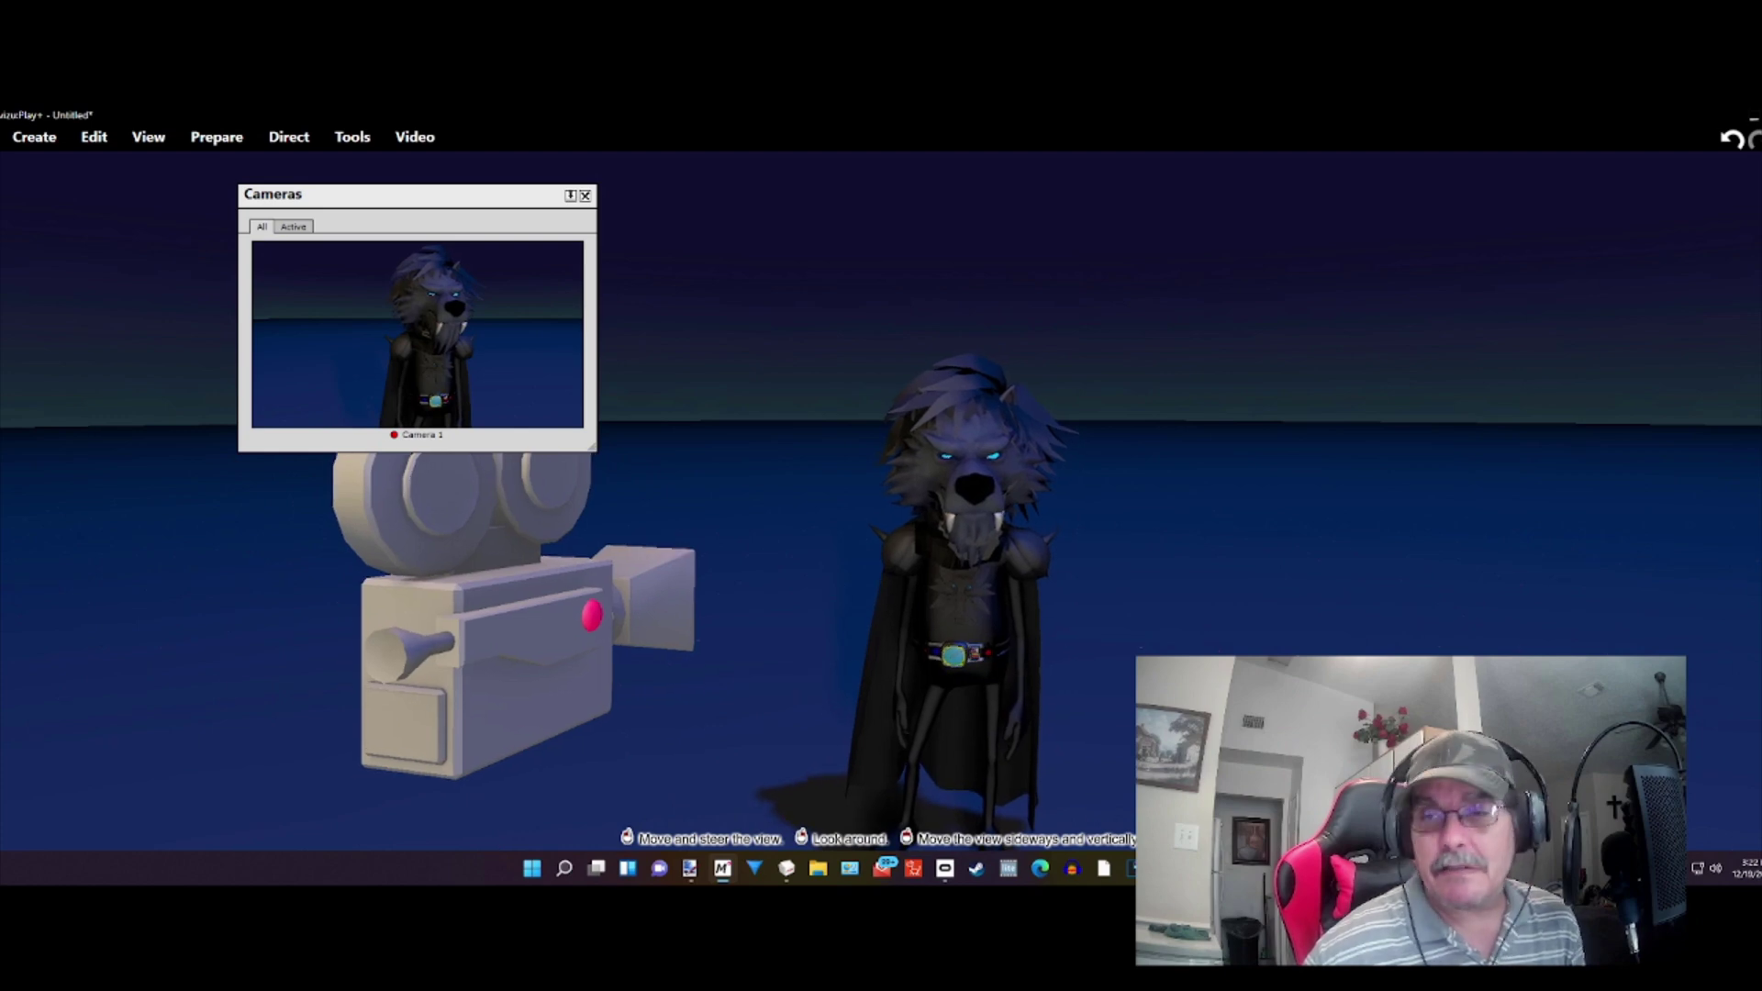
pyautogui.press('Right')
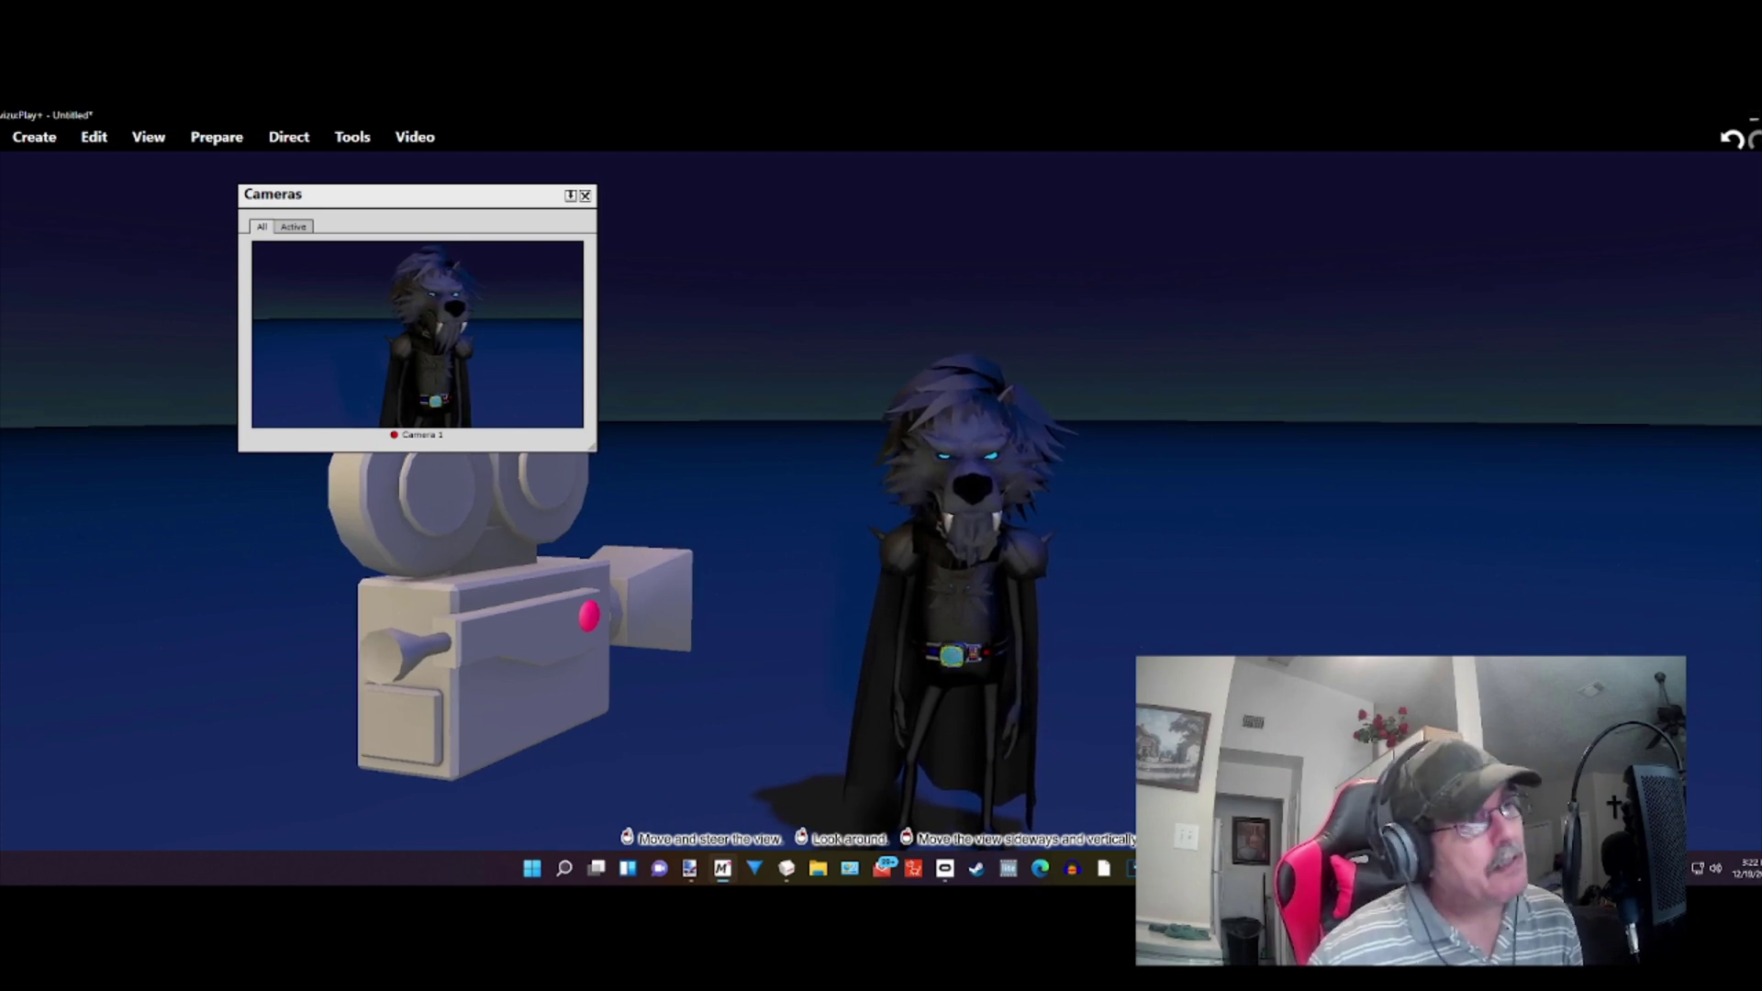
pyautogui.press('Right')
pyautogui.press('Left')
pyautogui.press('Up')
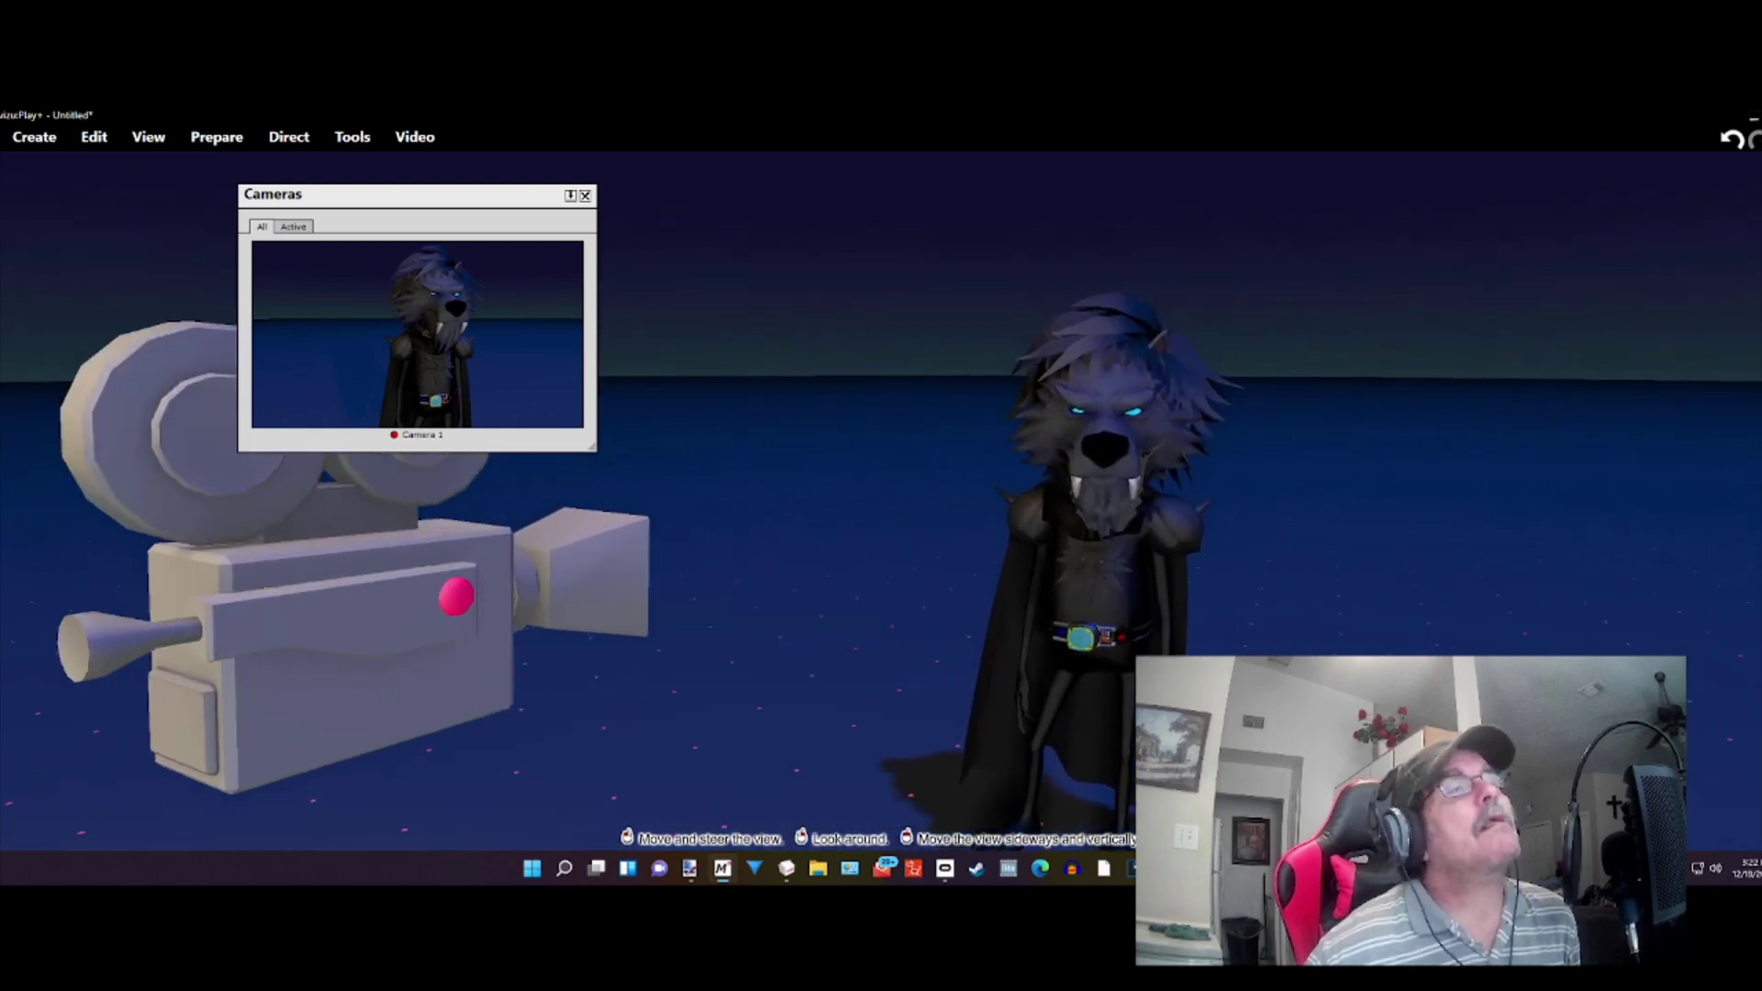
pyautogui.press('Right')
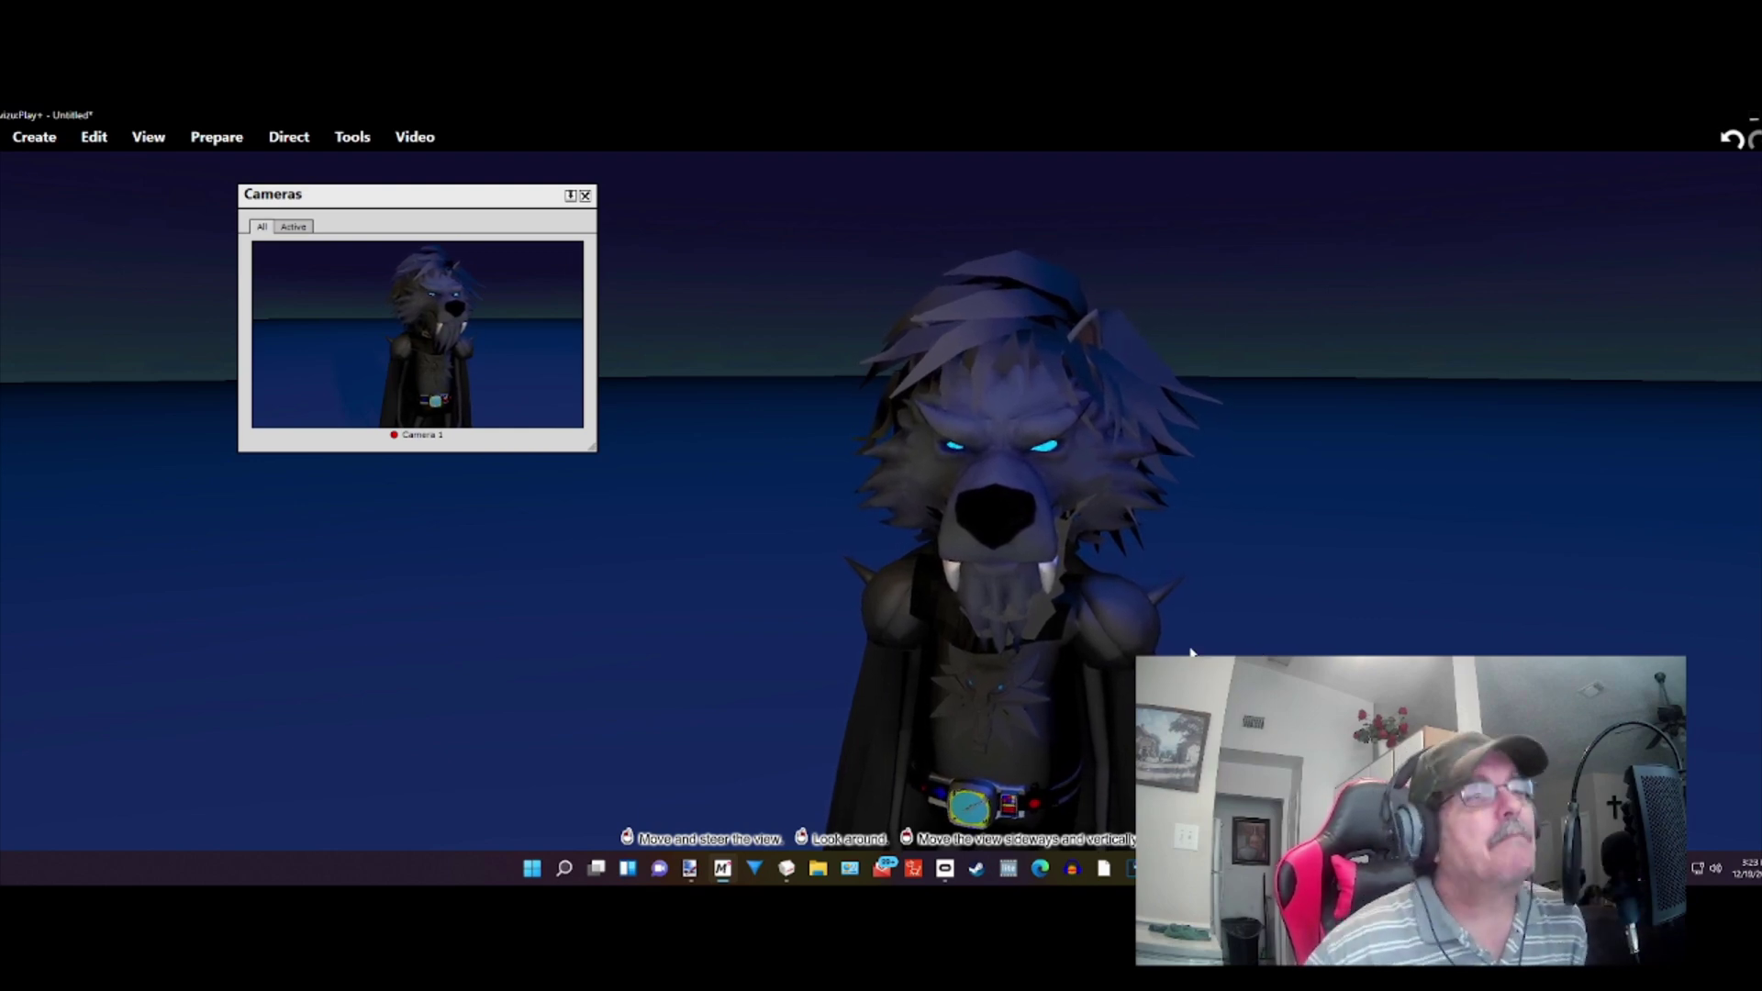
# Step: Turn Dark Wolf 90° to face right, slide it left, and zoom in on its head
pyautogui.moveTo(1138, 643); pyautogui.dragTo(1047, 643, button='right')
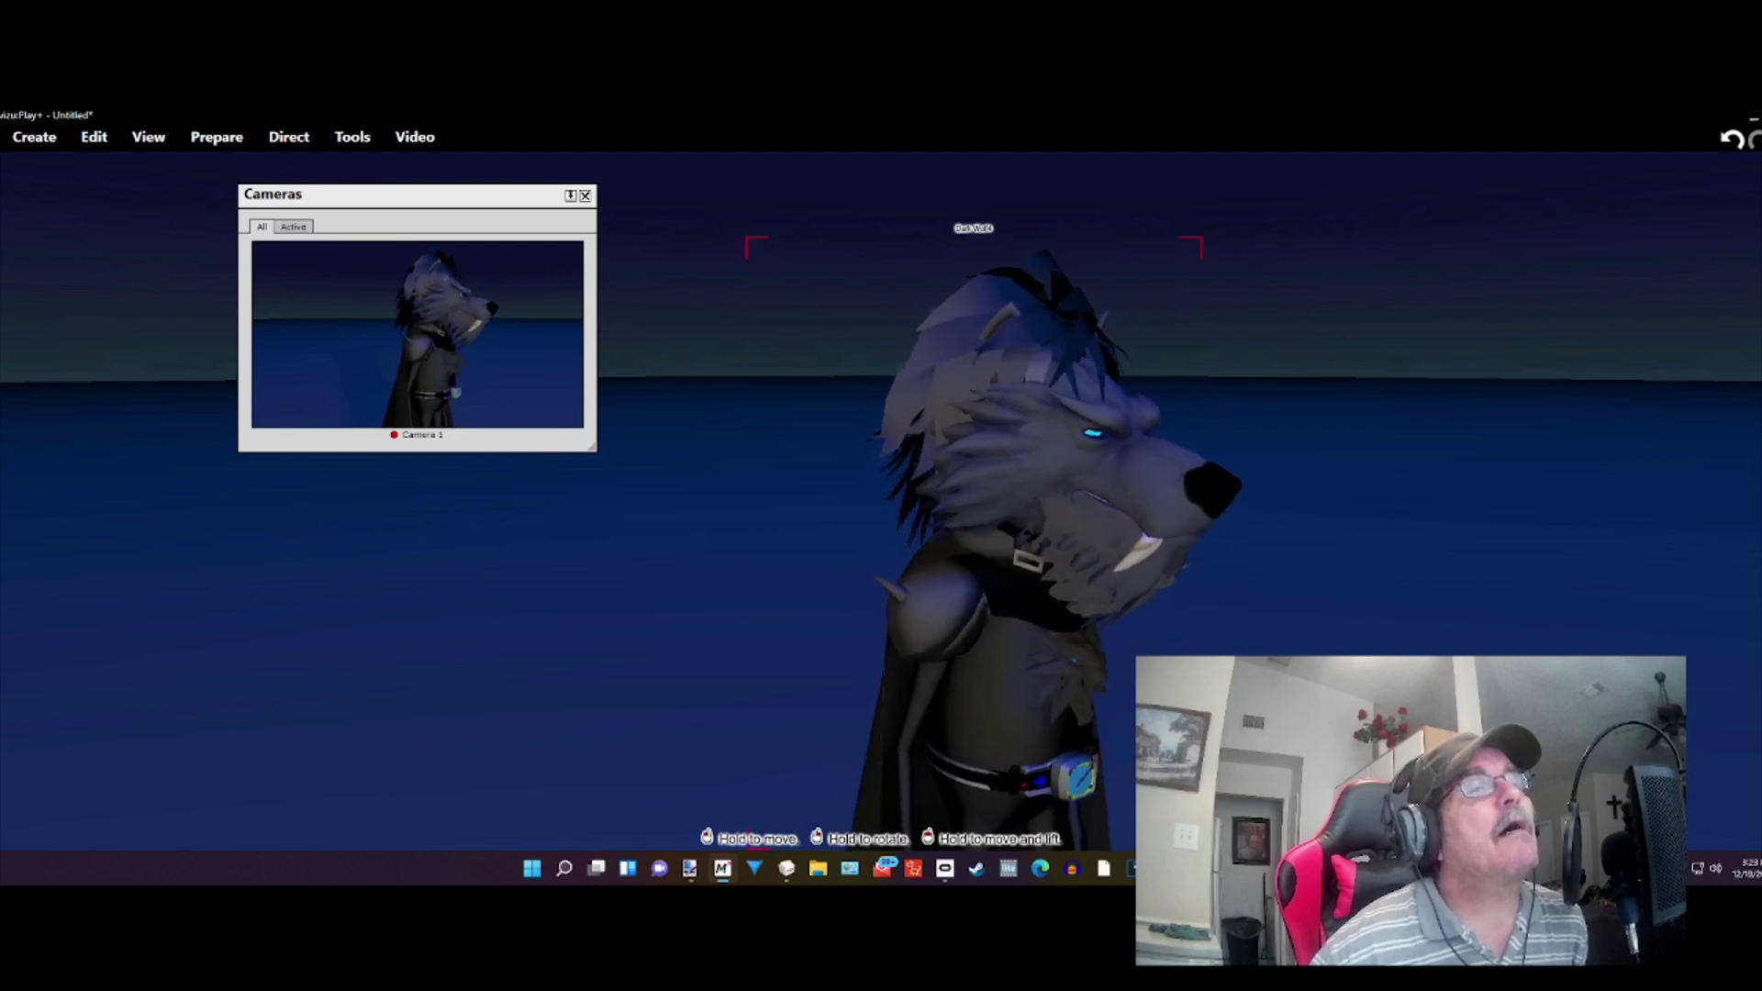
pyautogui.moveTo(1074, 569); pyautogui.dragTo(948, 569)
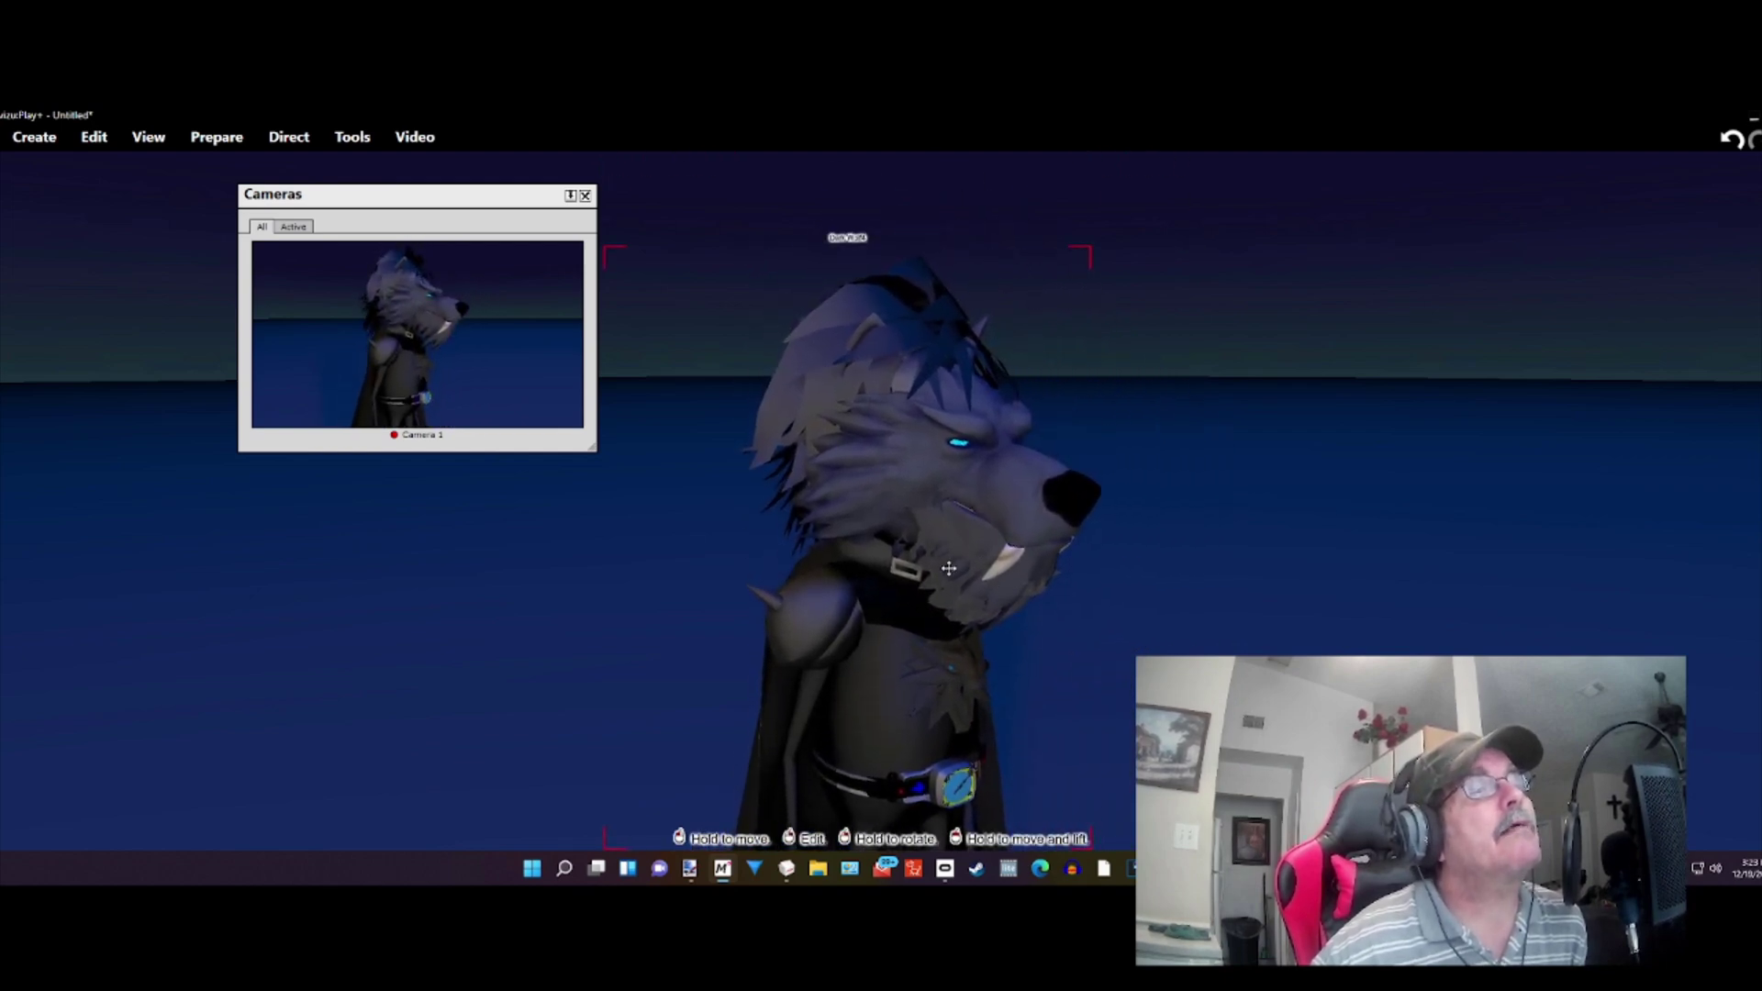
pyautogui.scroll(5, 1132, 542)
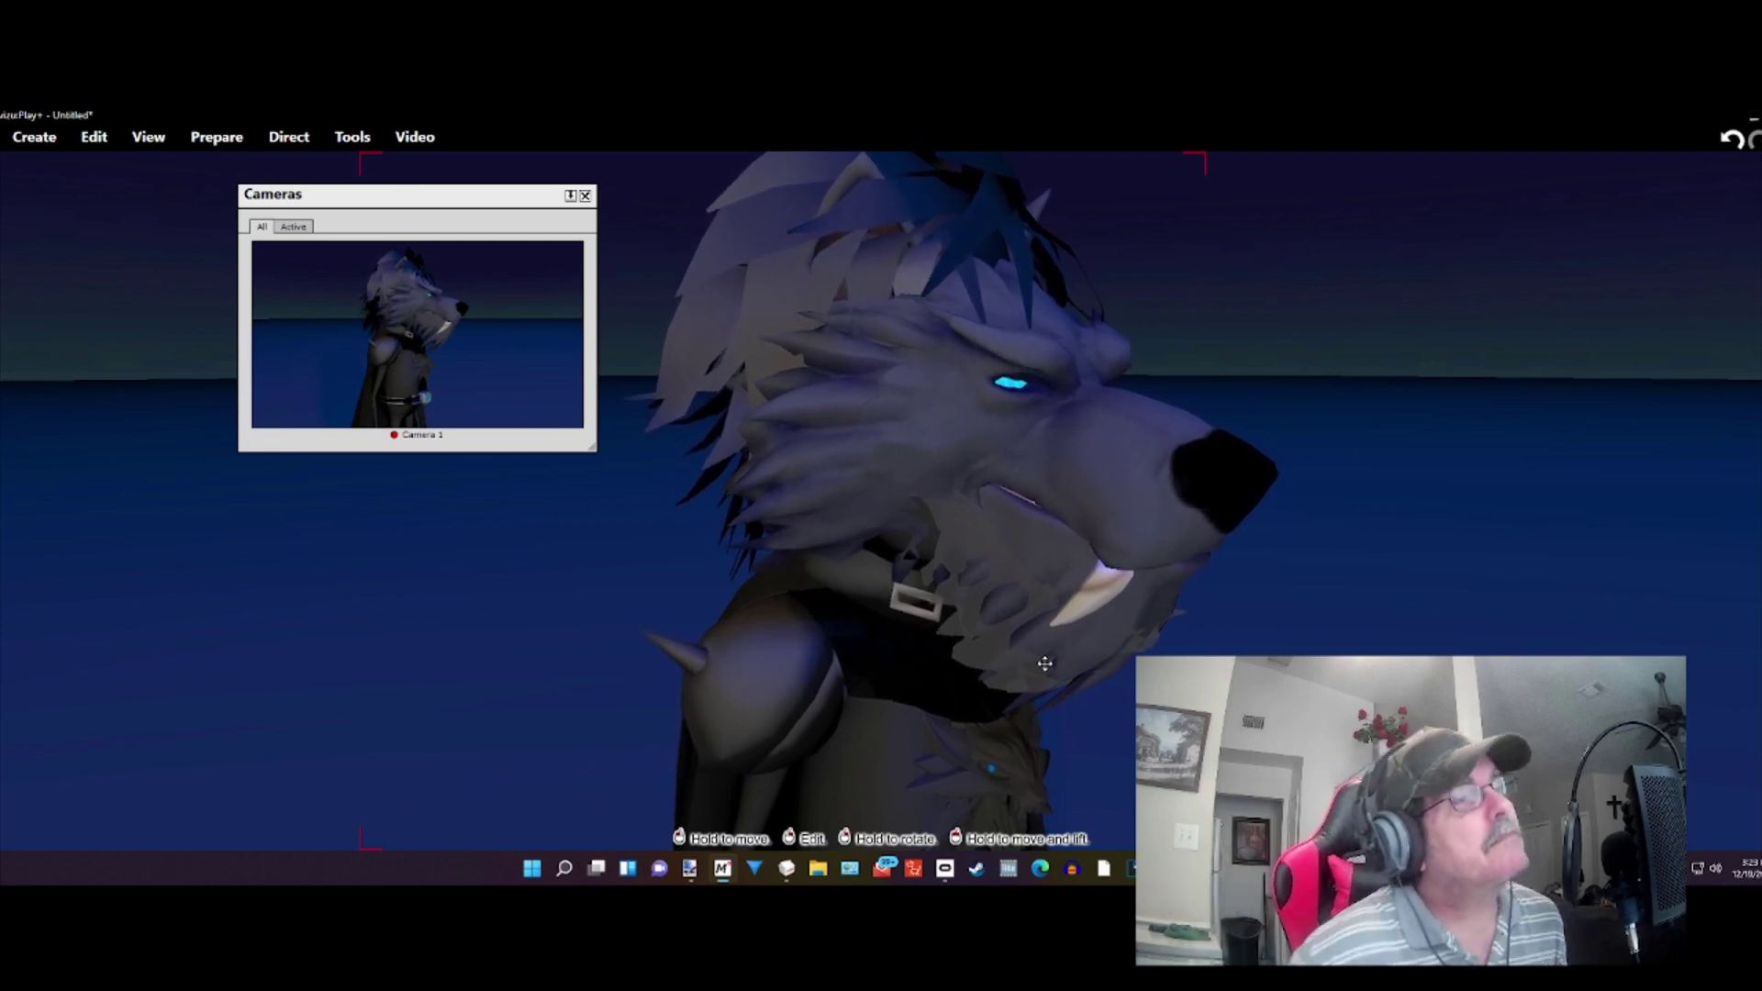
# Step: Open Dark Wolf4's appearance editor from its Edit... menu and move it toward the middle
pyautogui.rightClick(959, 547)
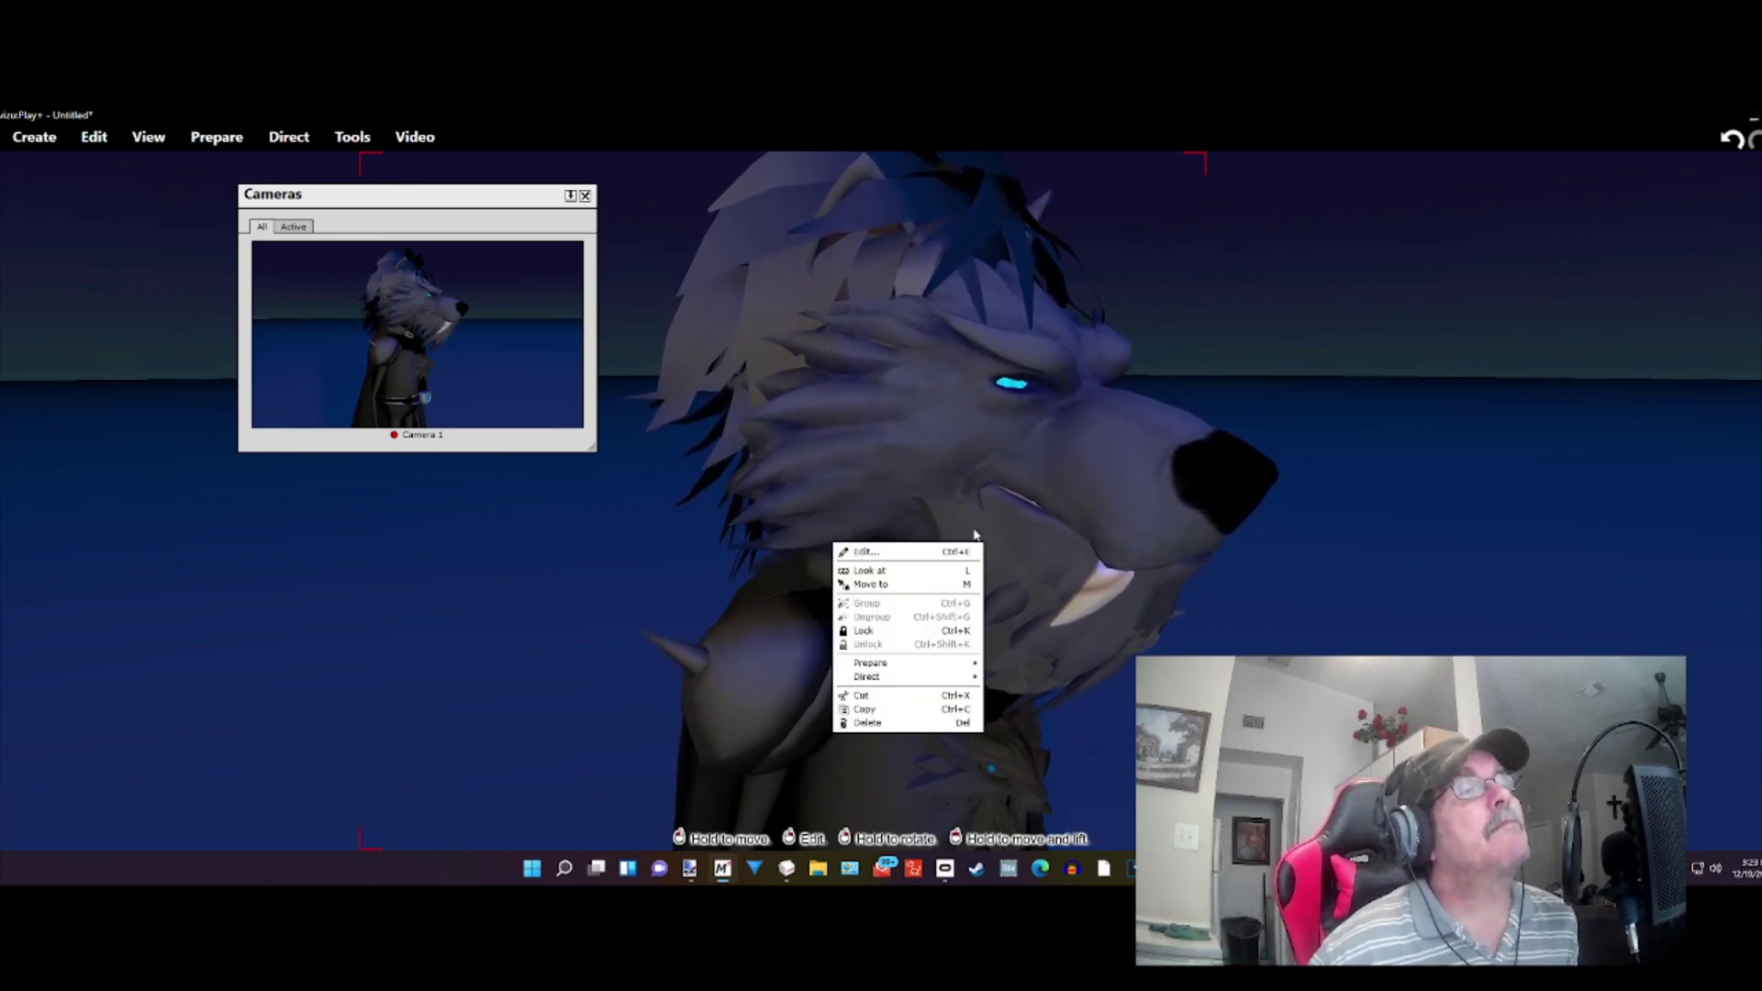
pyautogui.click(959, 551)
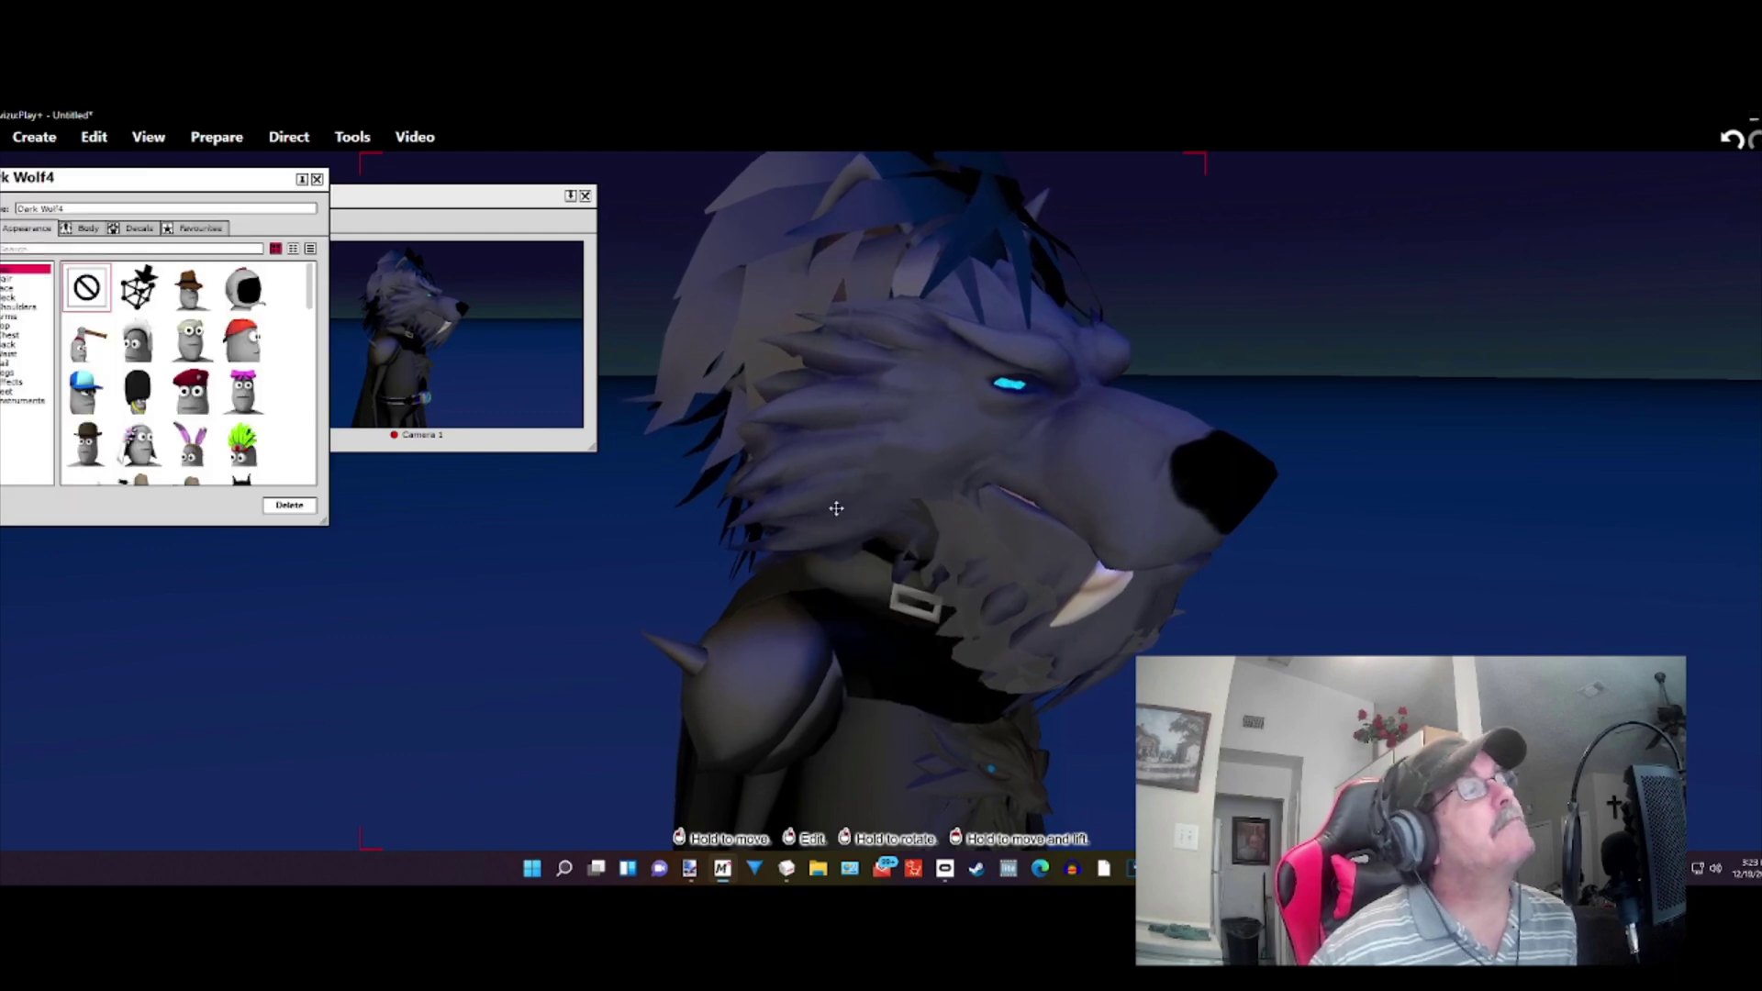
pyautogui.moveTo(152, 178); pyautogui.dragTo(399, 271)
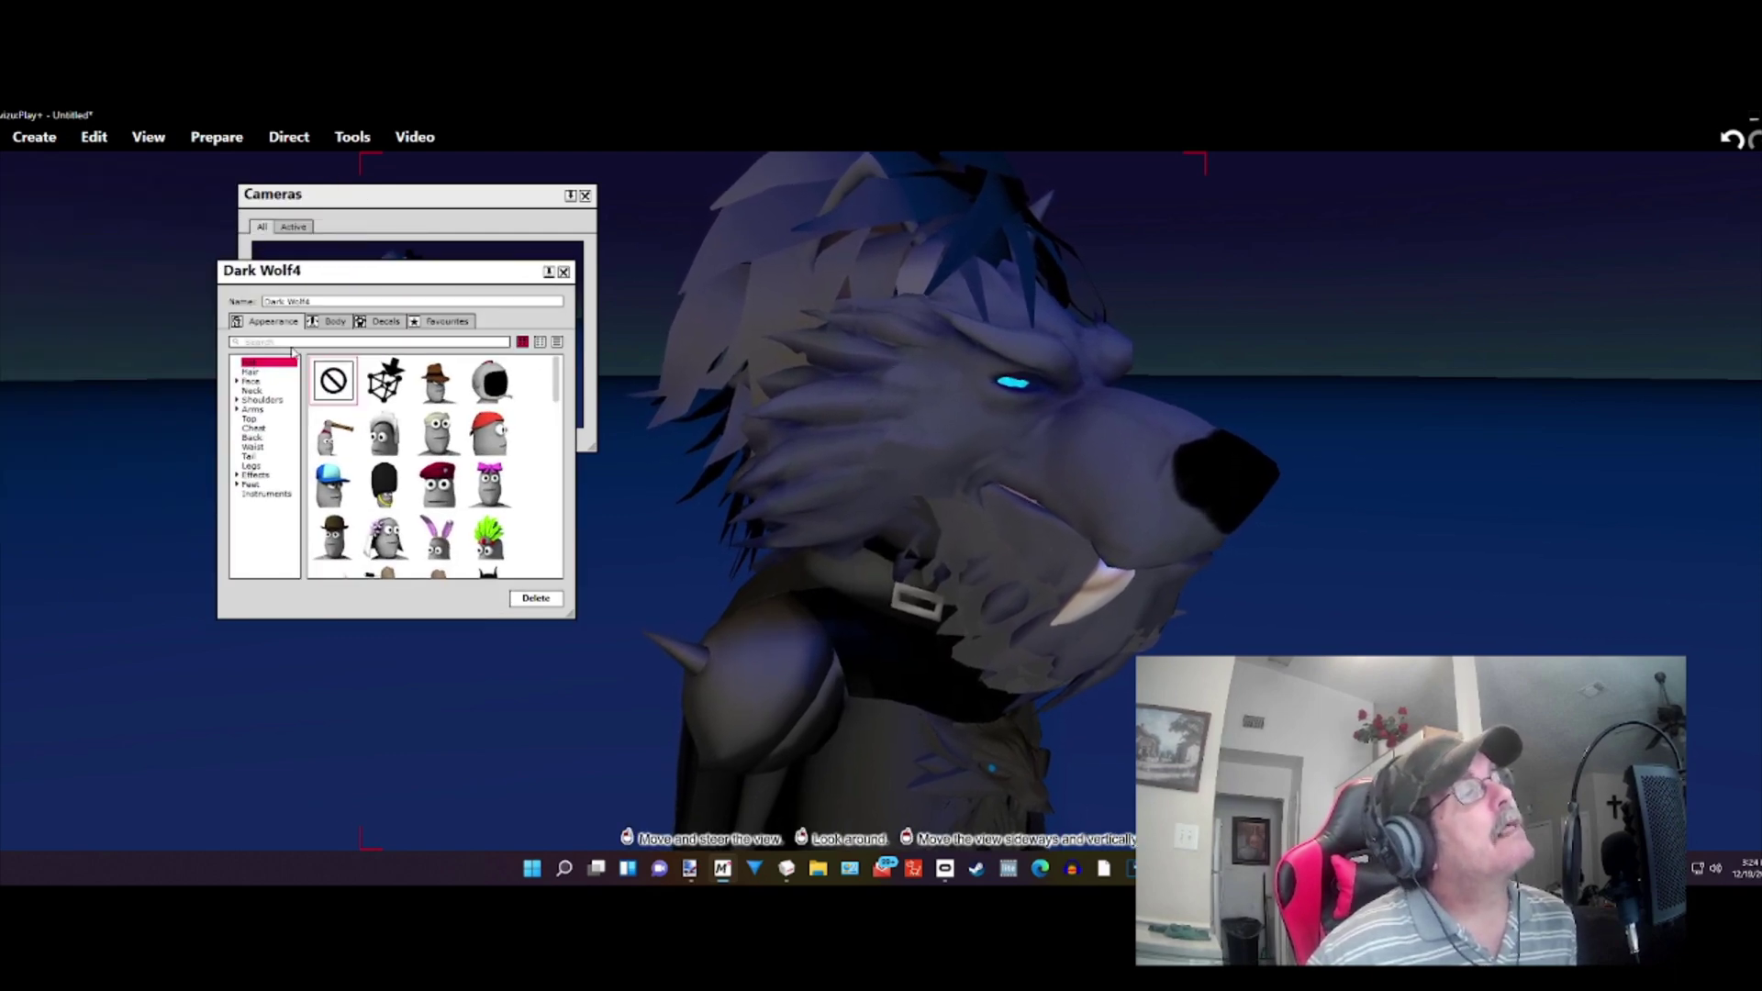
# Step: Show the Face > Face mask properties and toggle the mask's Visible off and back on
pyautogui.click(248, 382)
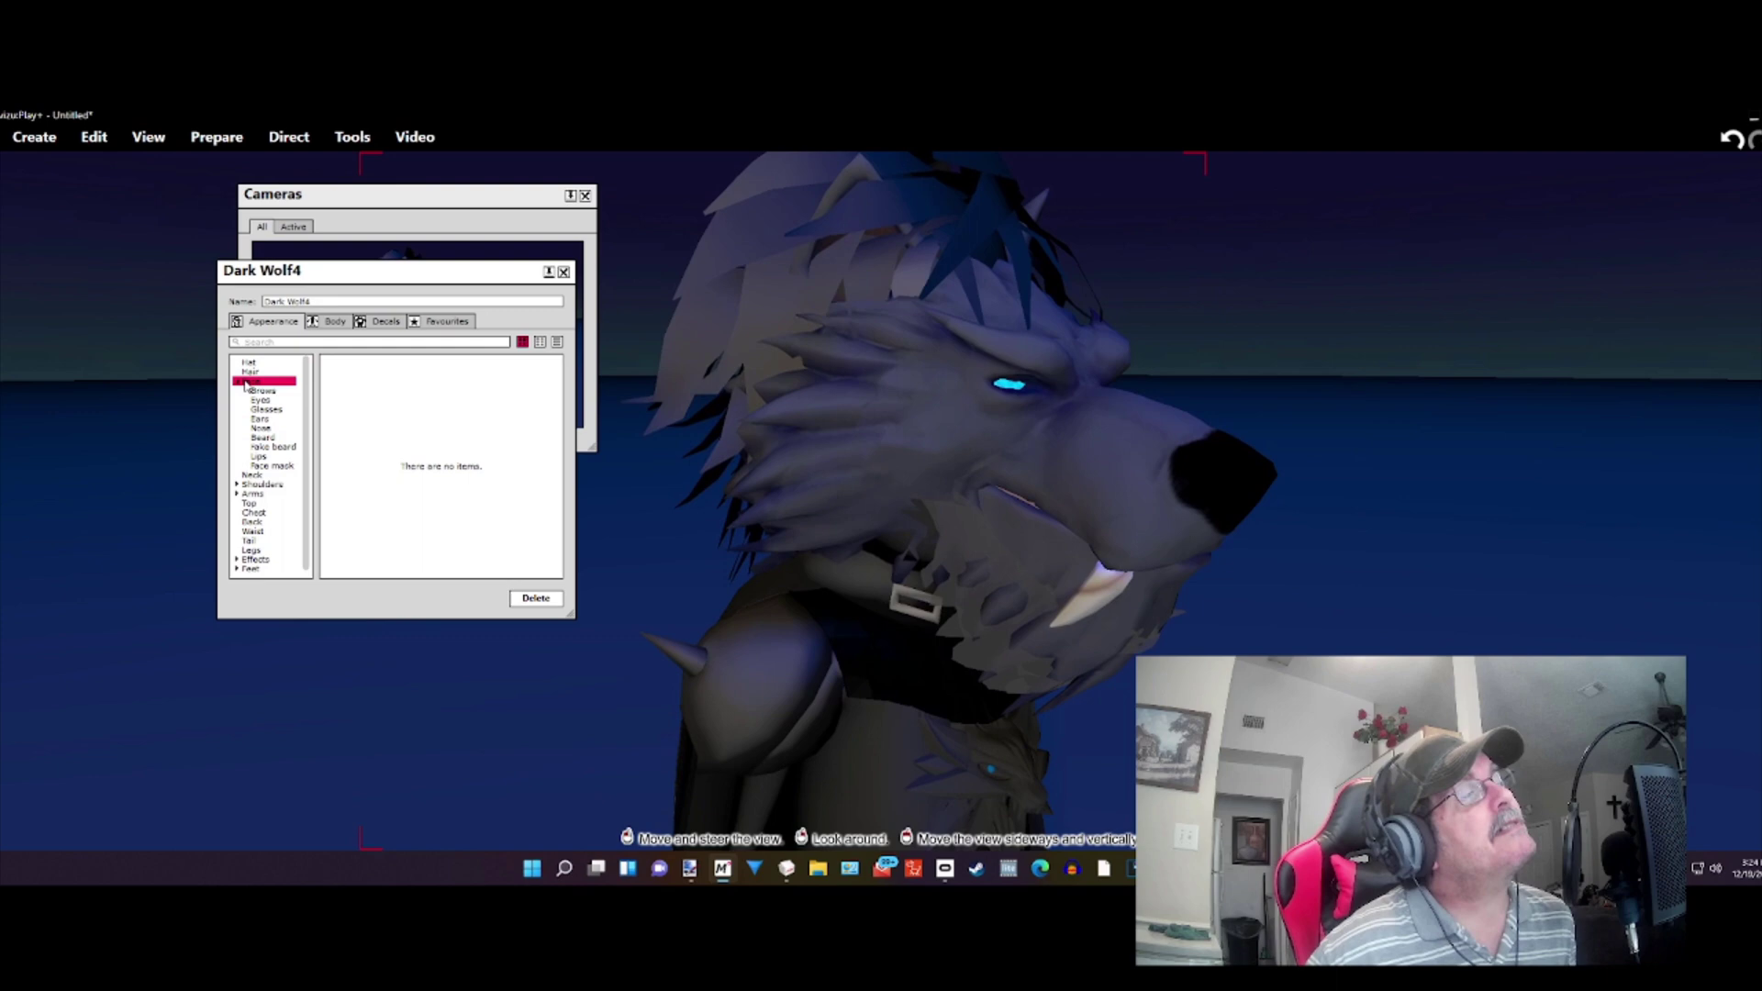
pyautogui.click(286, 466)
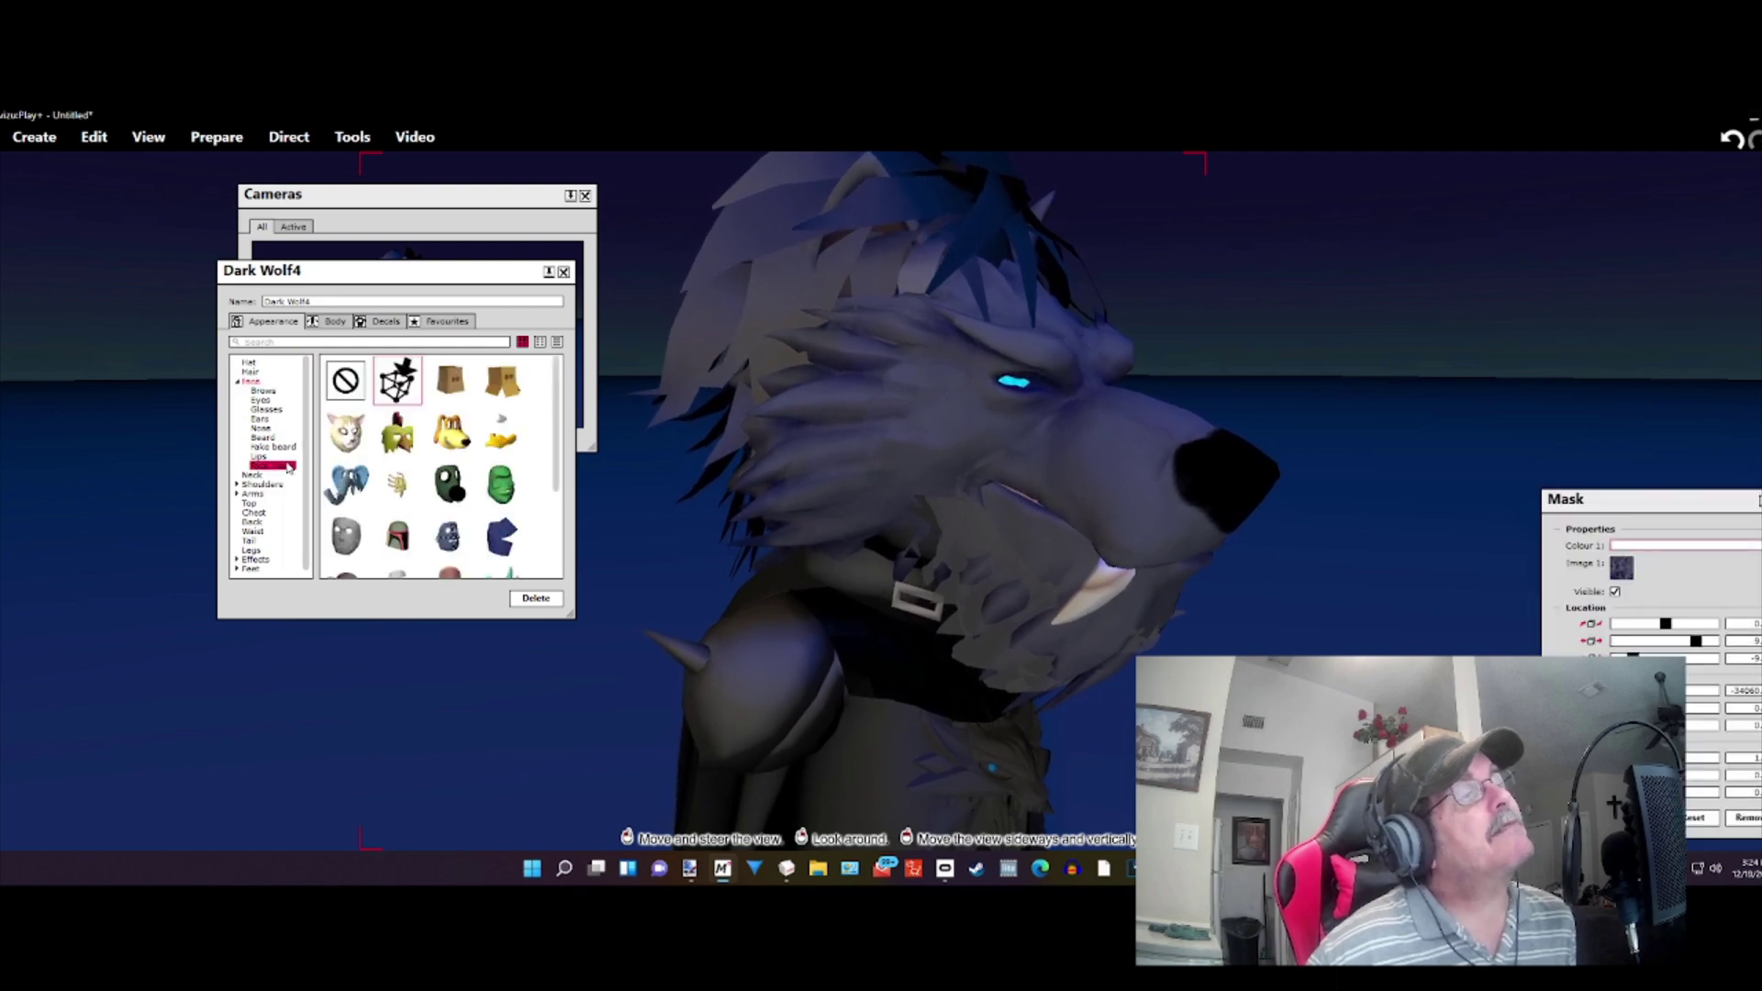
pyautogui.moveTo(1622, 500); pyautogui.dragTo(1434, 390)
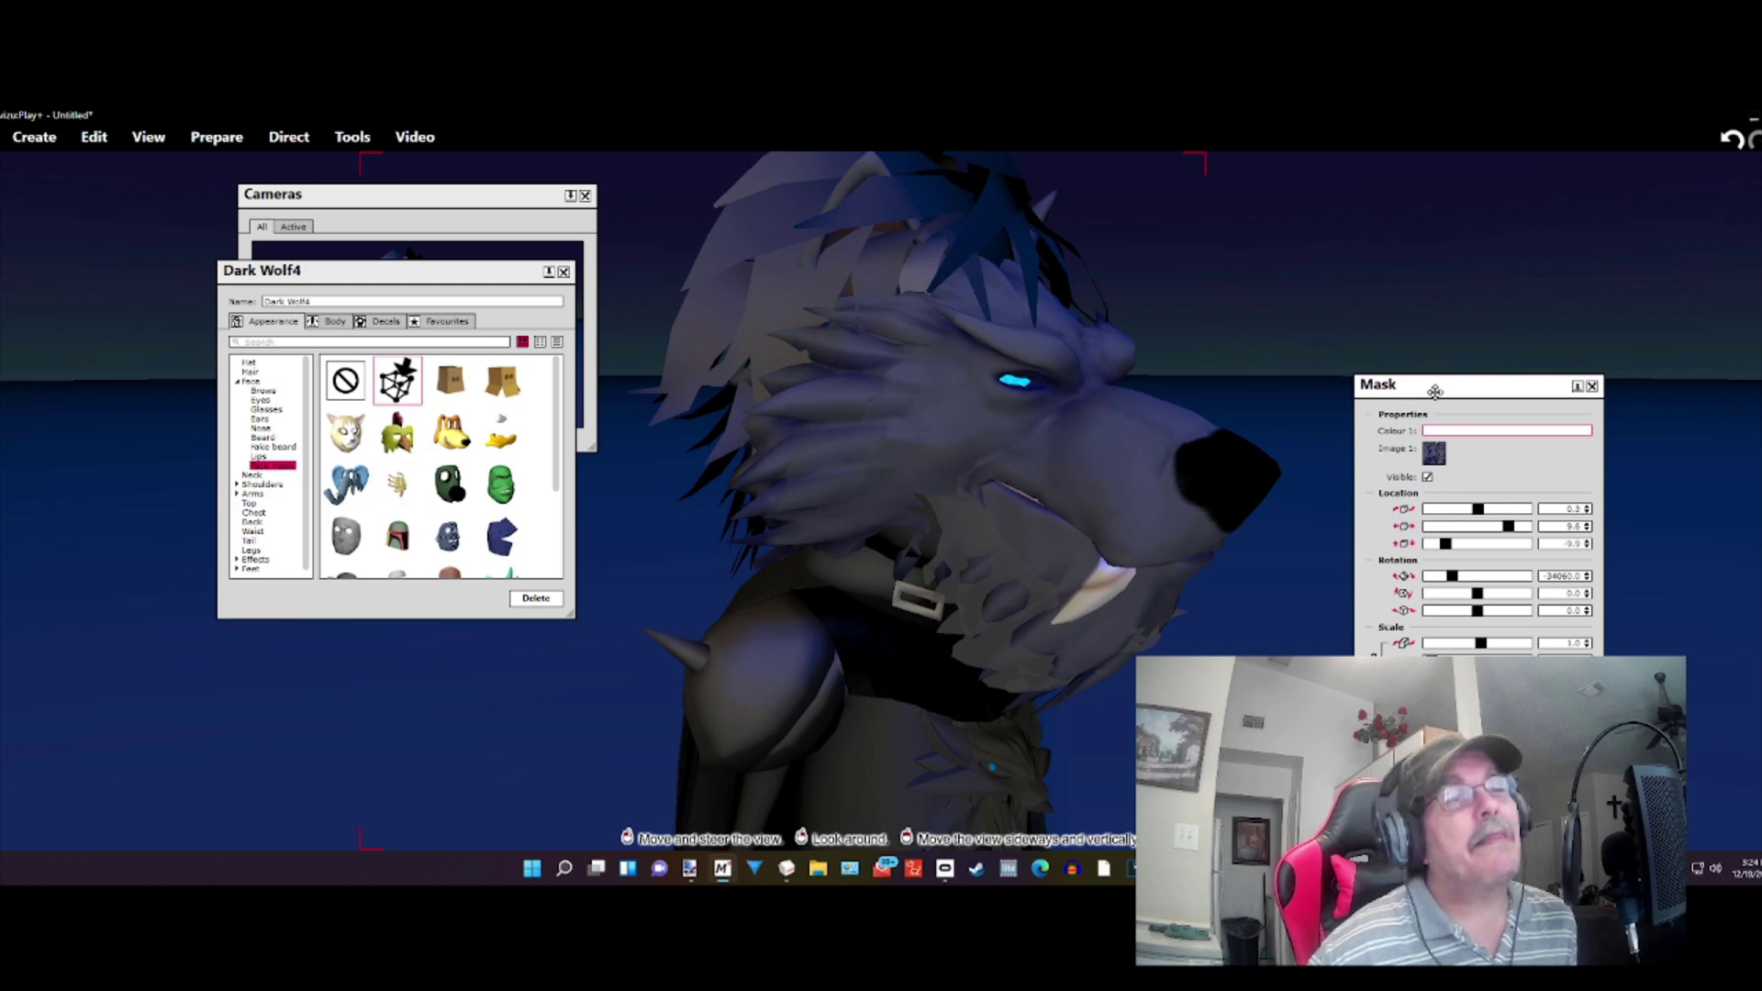
pyautogui.click(1428, 479)
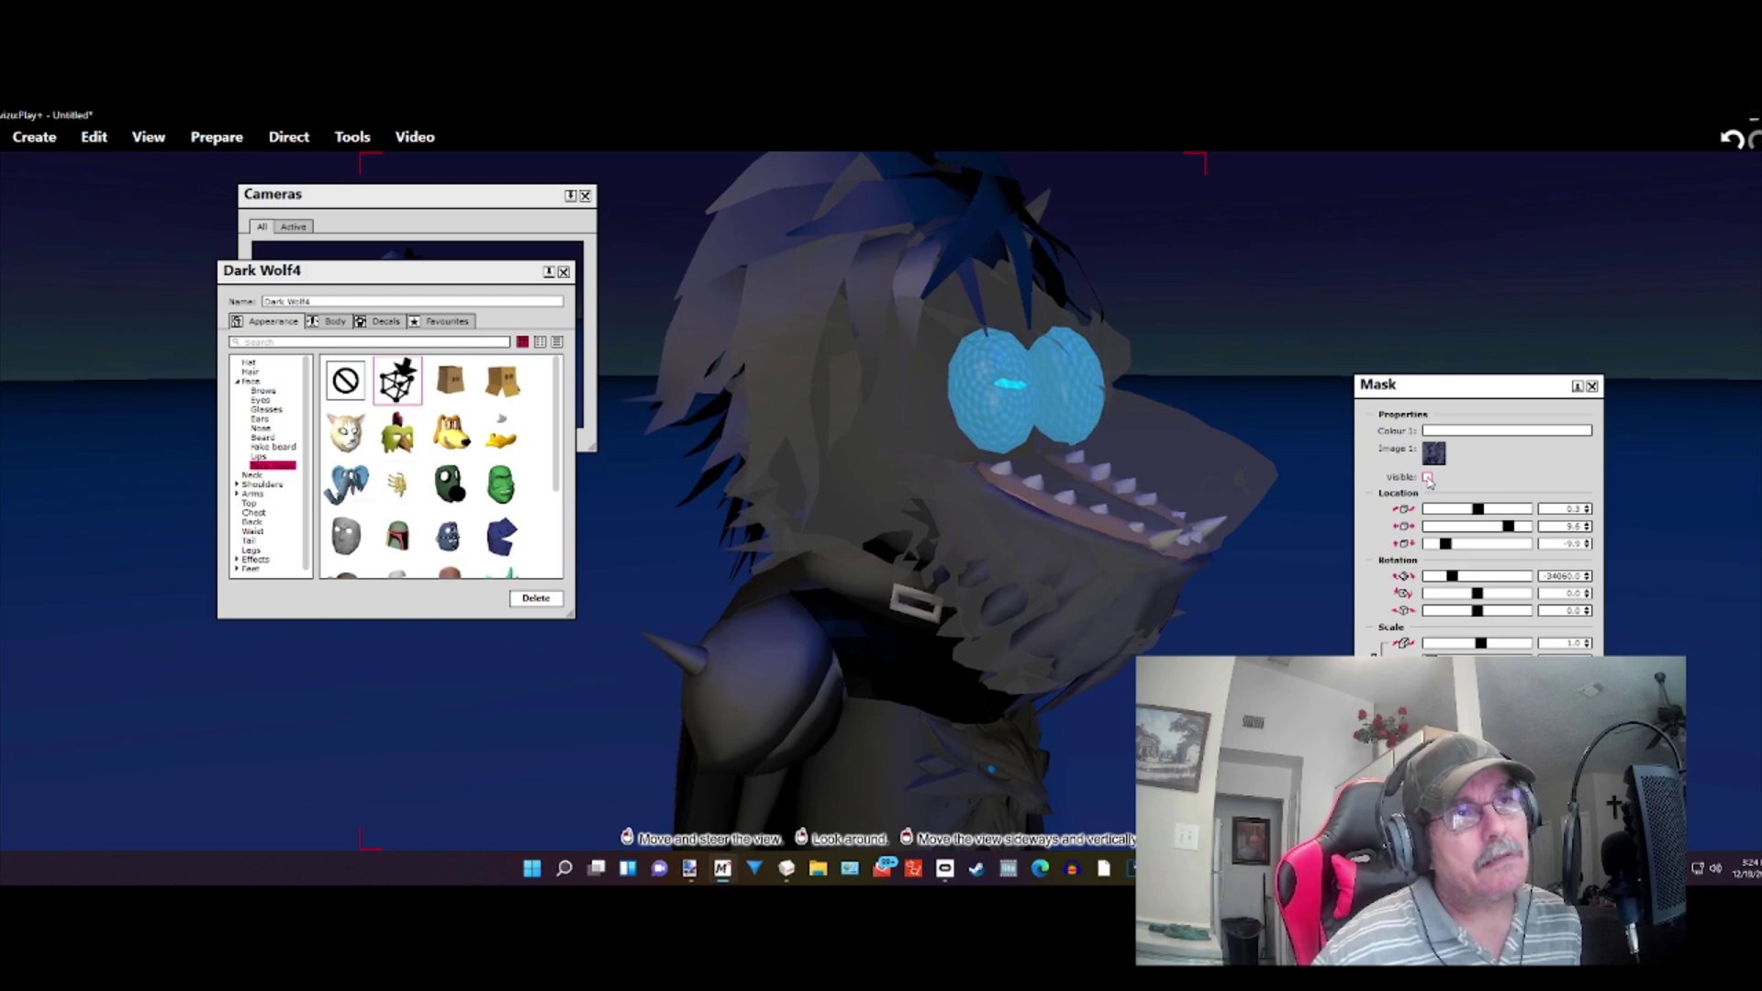
pyautogui.click(1428, 478)
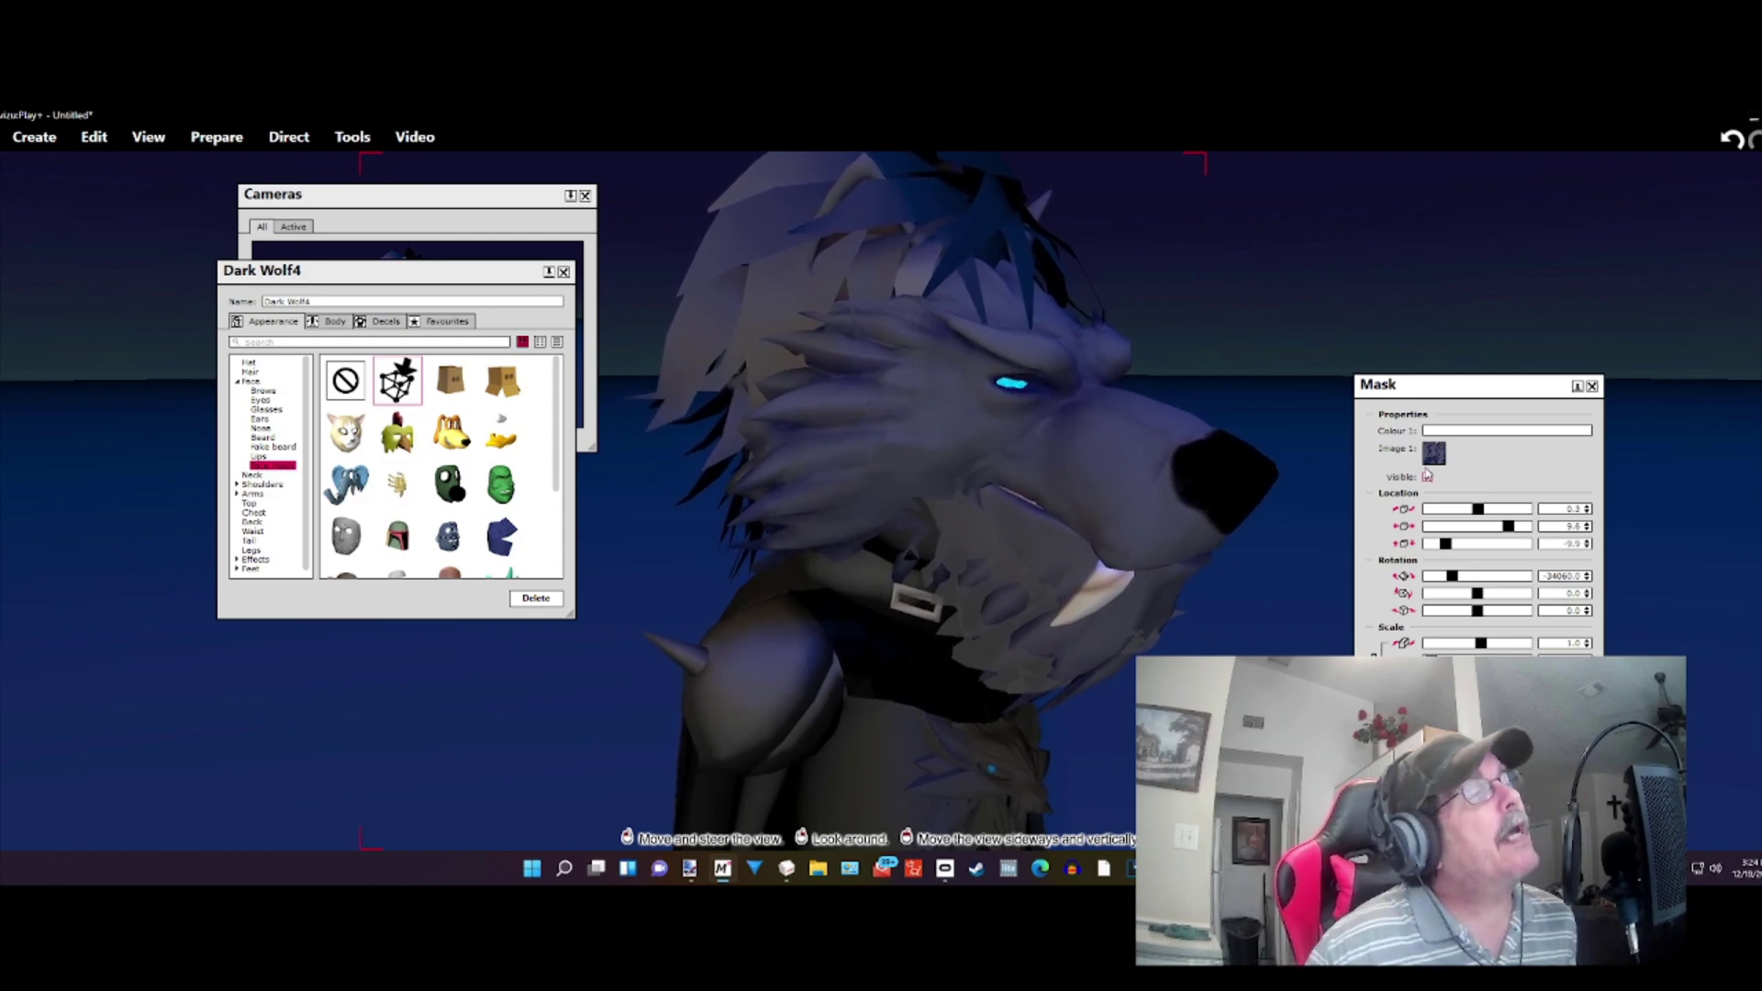
# Step: Select Fake beard to reach Mouth Closed, enlarge the Cameras preview, and leave Mouth Closed visible
pyautogui.click(265, 448)
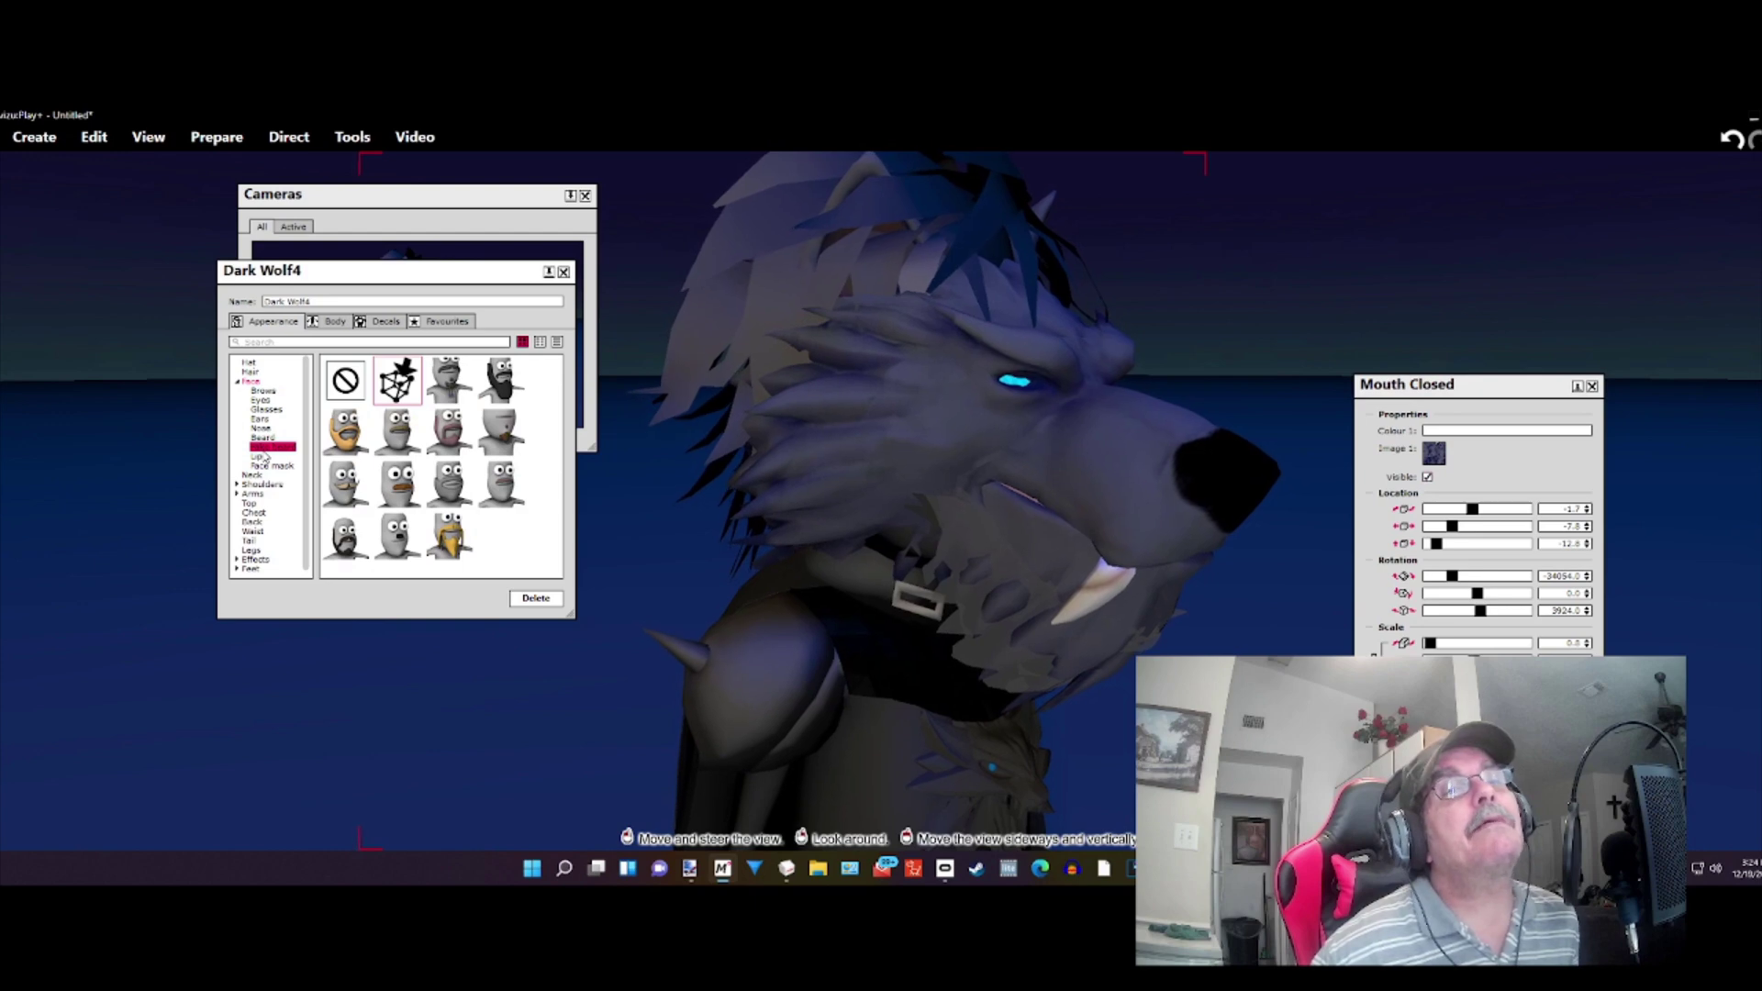
pyautogui.click(1429, 477)
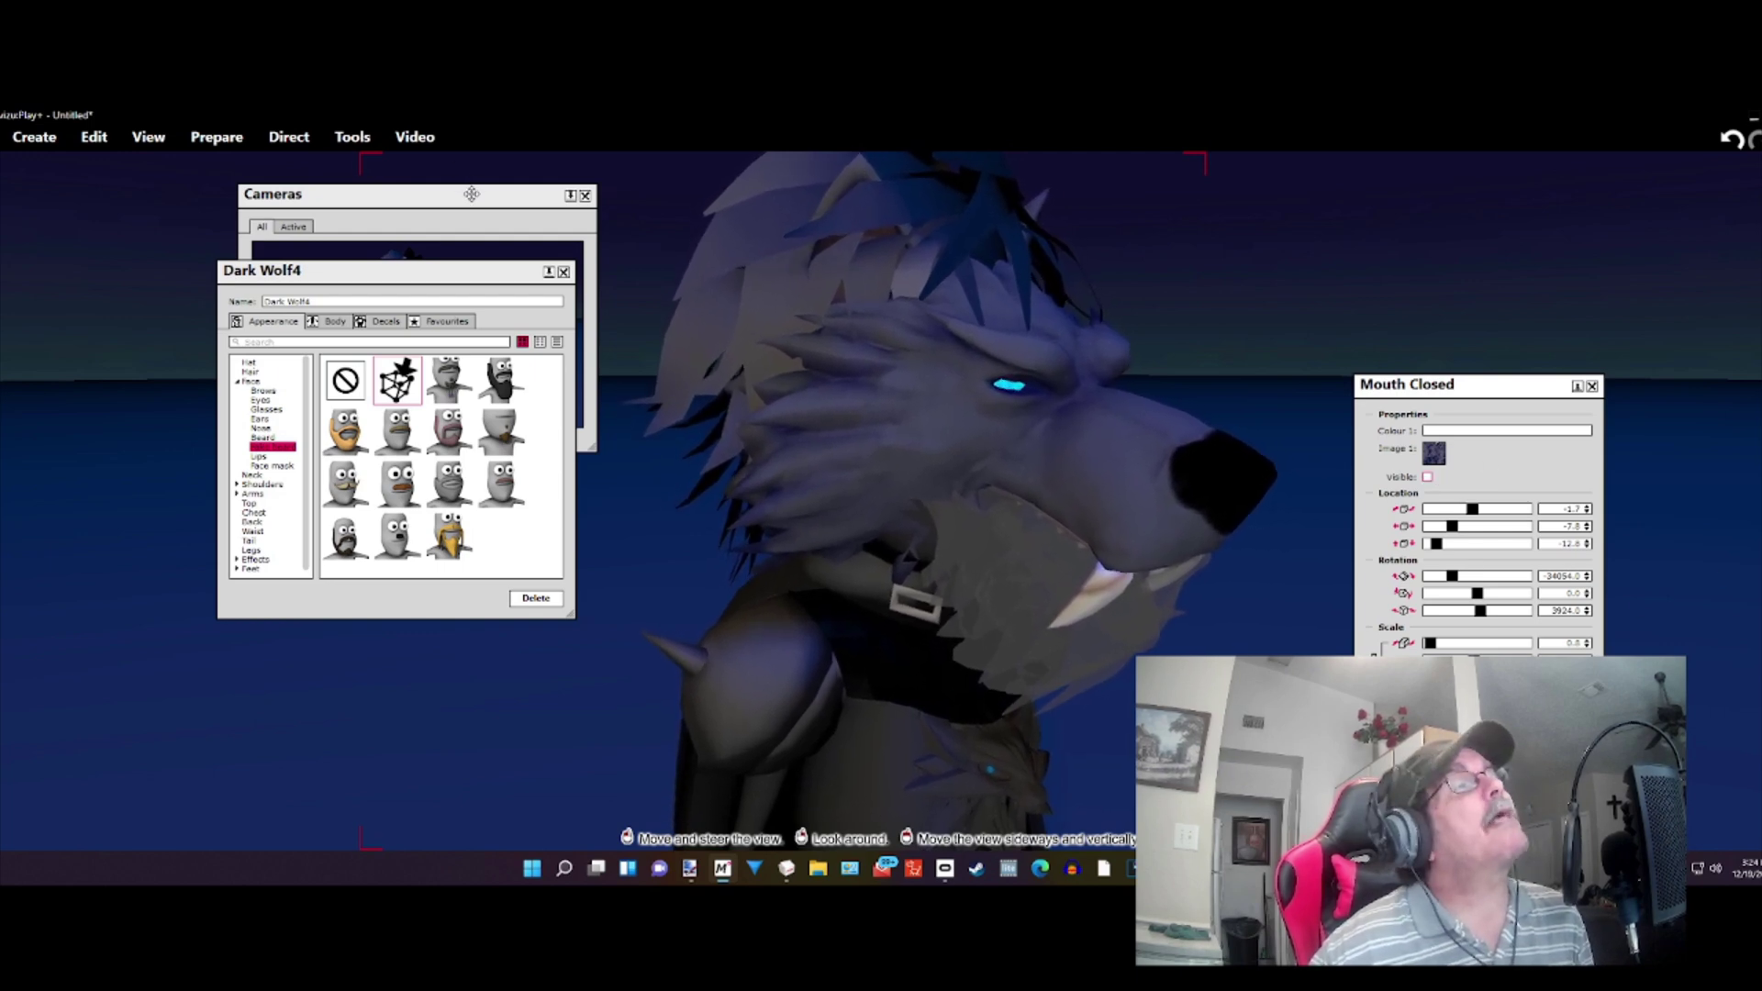
pyautogui.moveTo(471, 193); pyautogui.dragTo(841, 201)
pyautogui.moveTo(962, 462); pyautogui.dragTo(1312, 653)
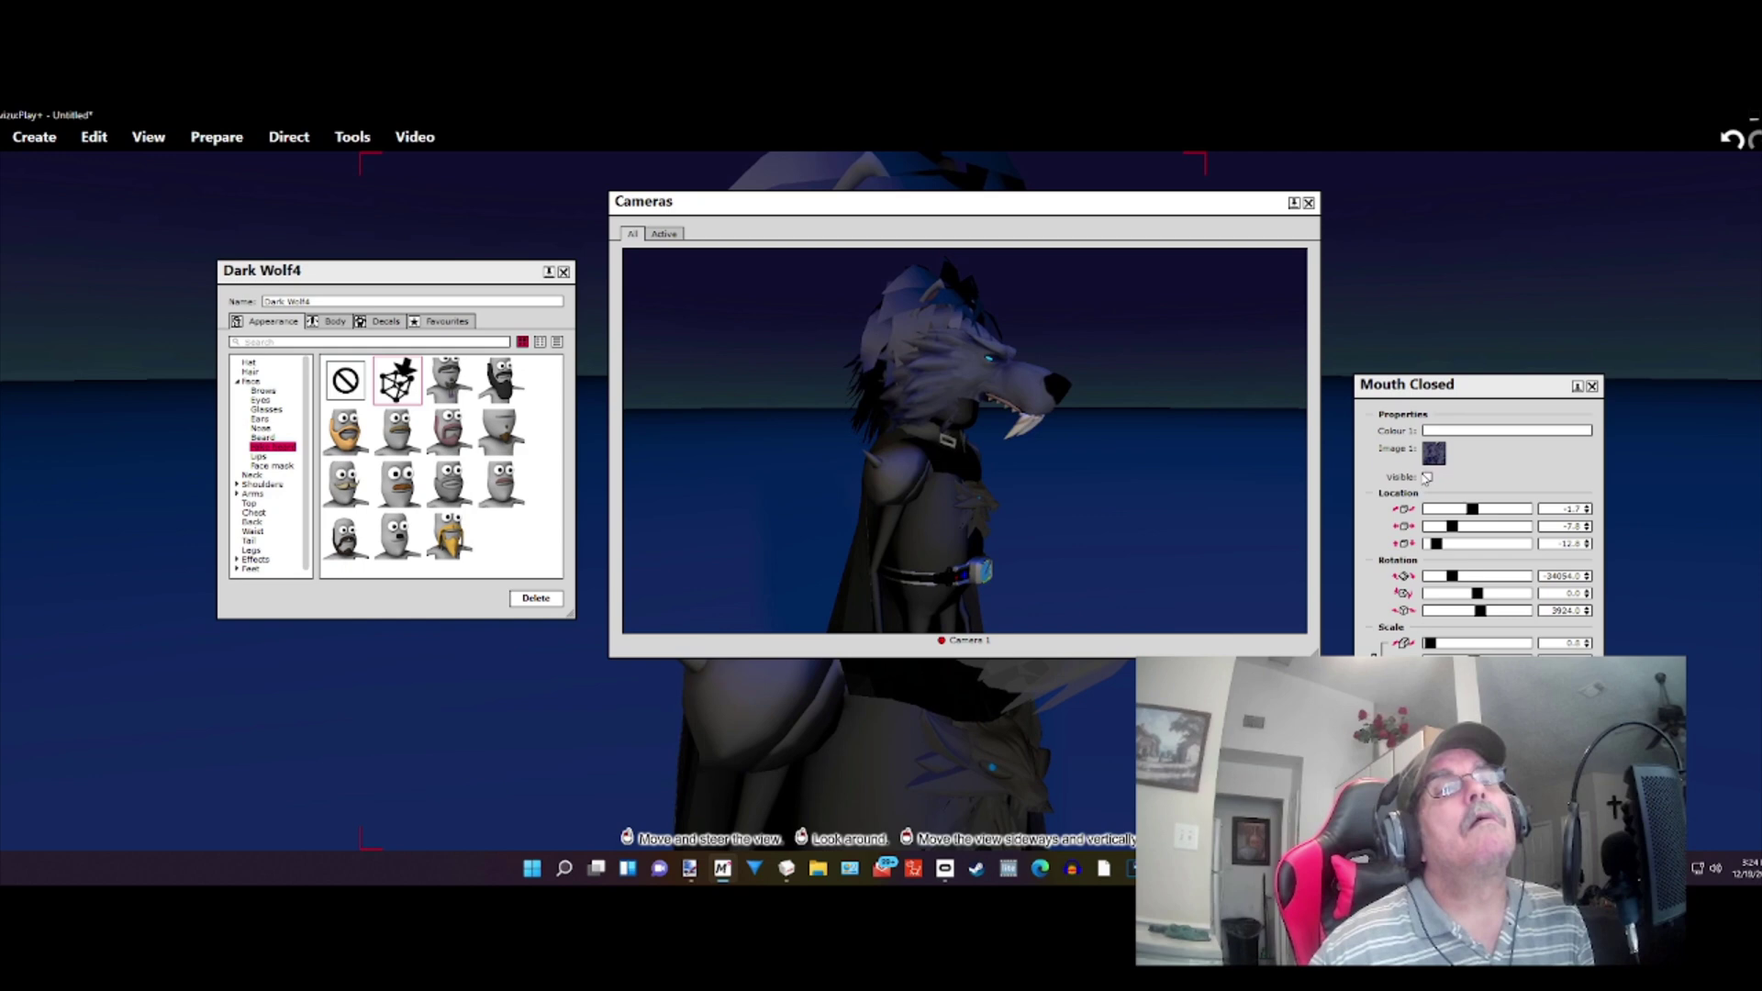
pyautogui.click(1427, 477)
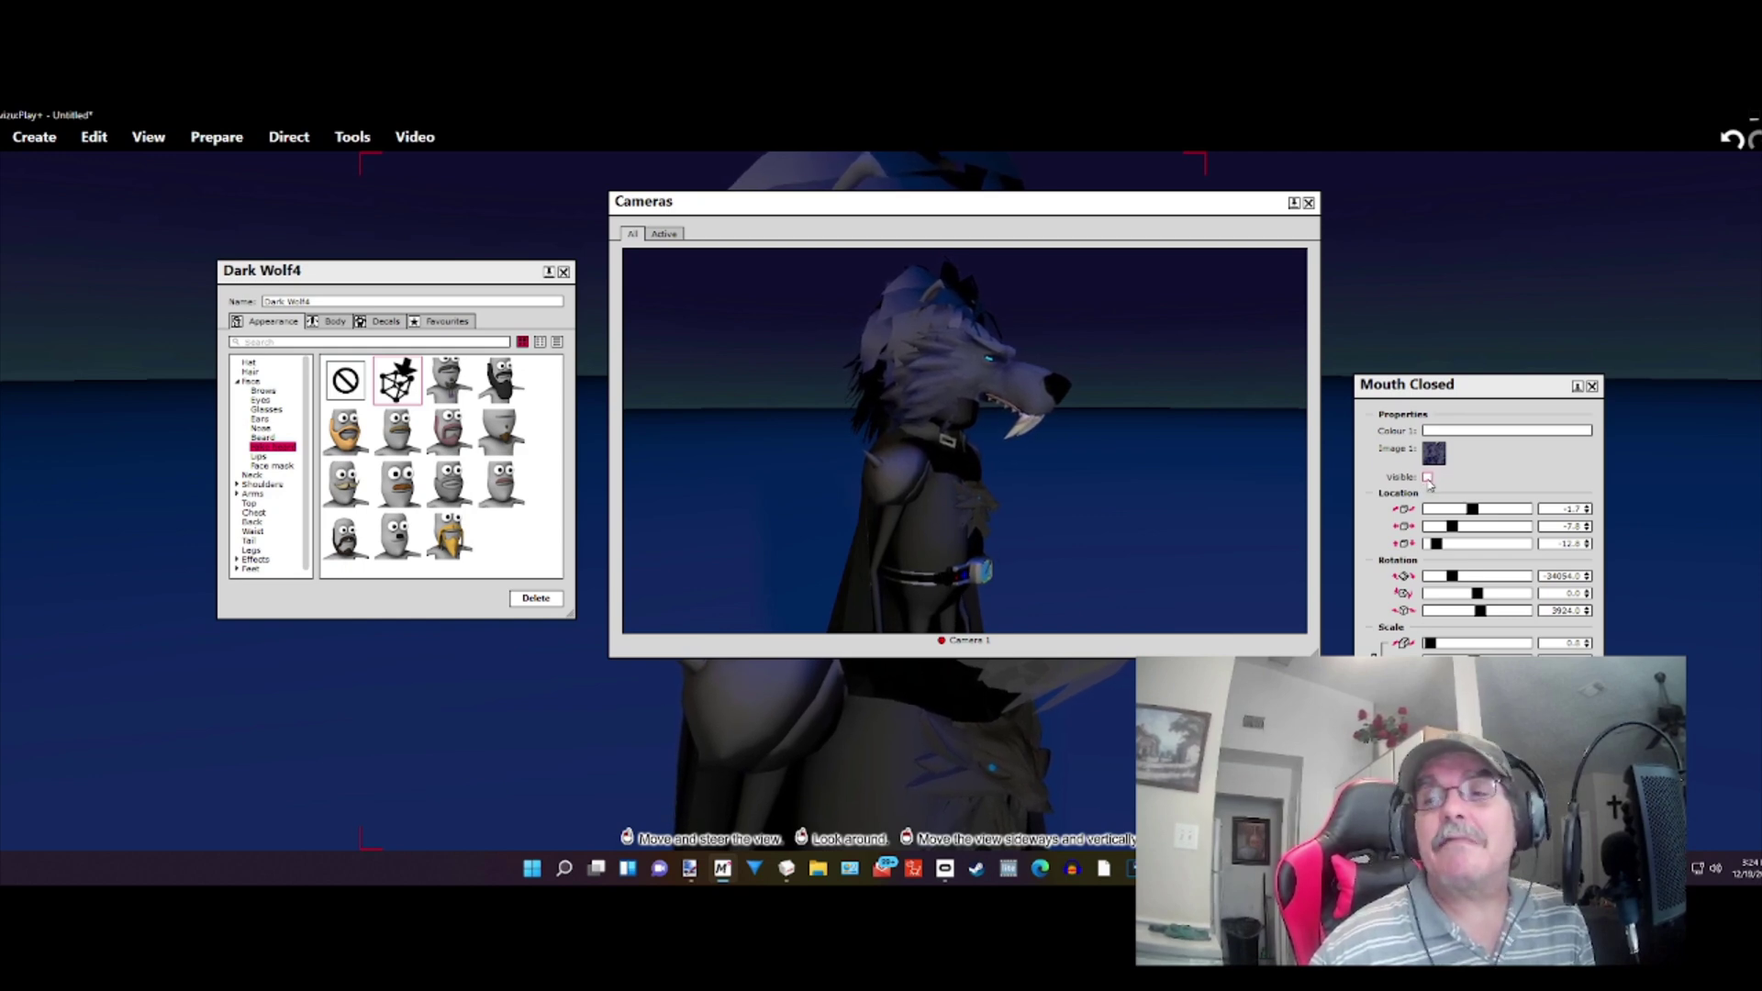
pyautogui.click(1427, 477)
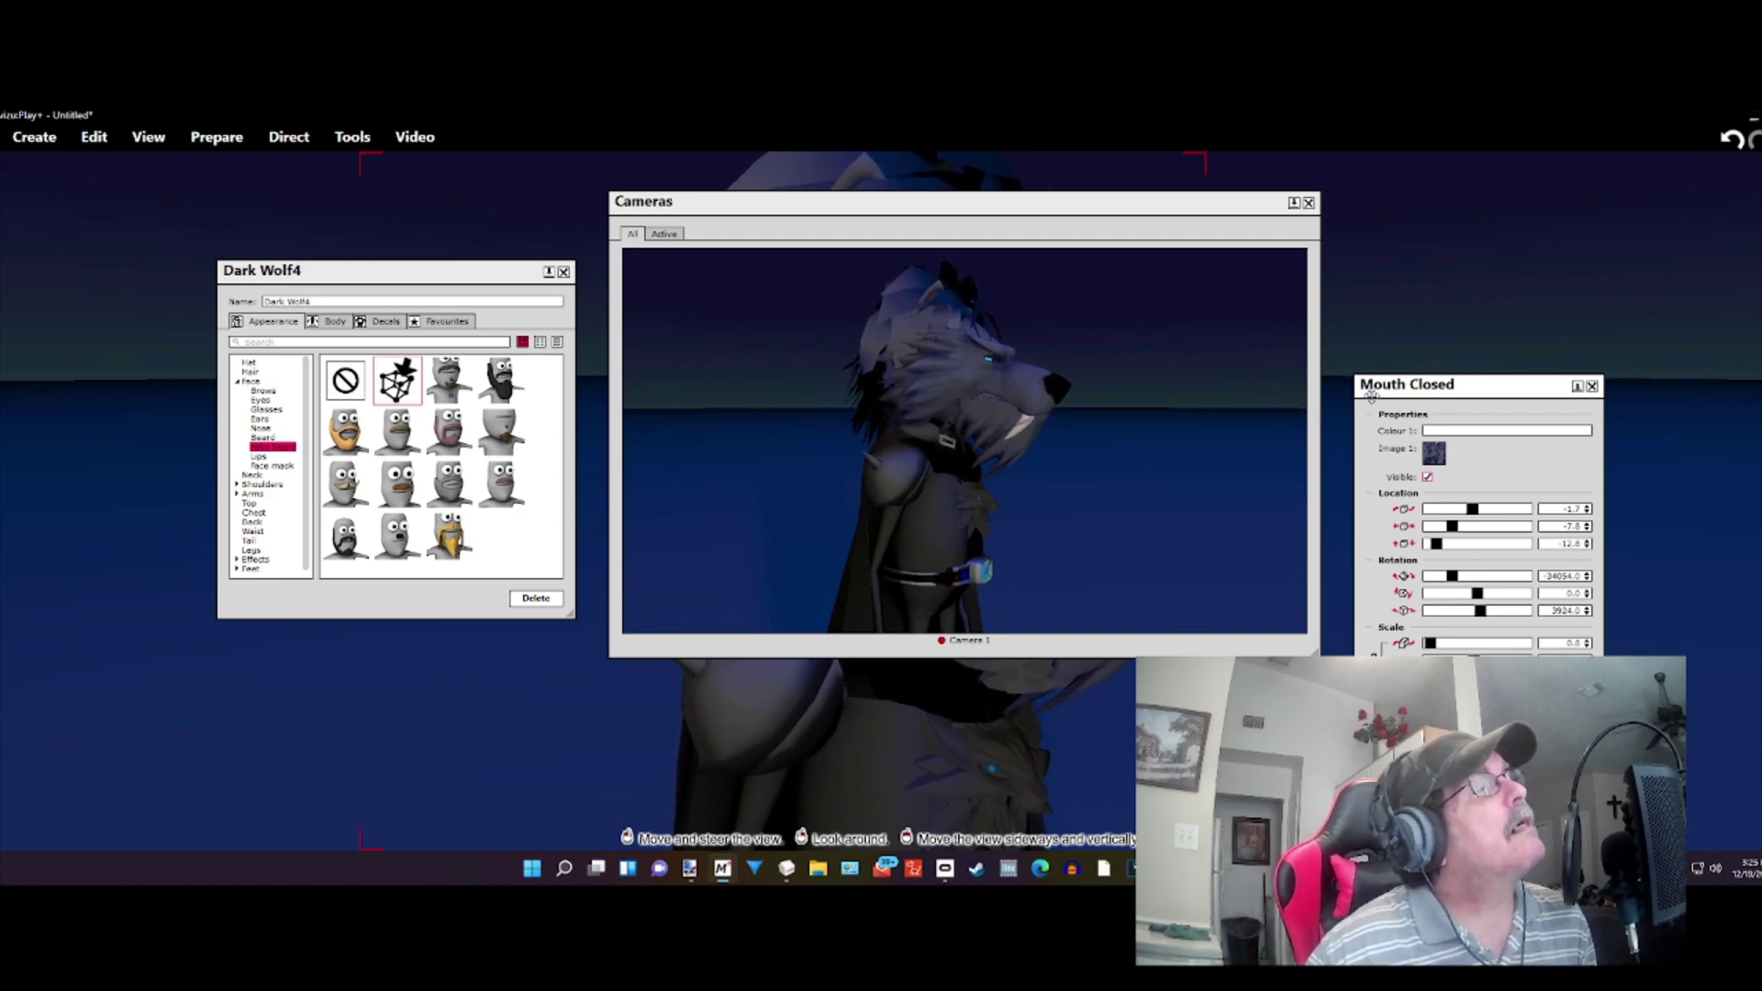
# Step: Toggle the Mouth Closed Visible checkbox between Nose and Fake beard until it stays checked
pyautogui.click(261, 428)
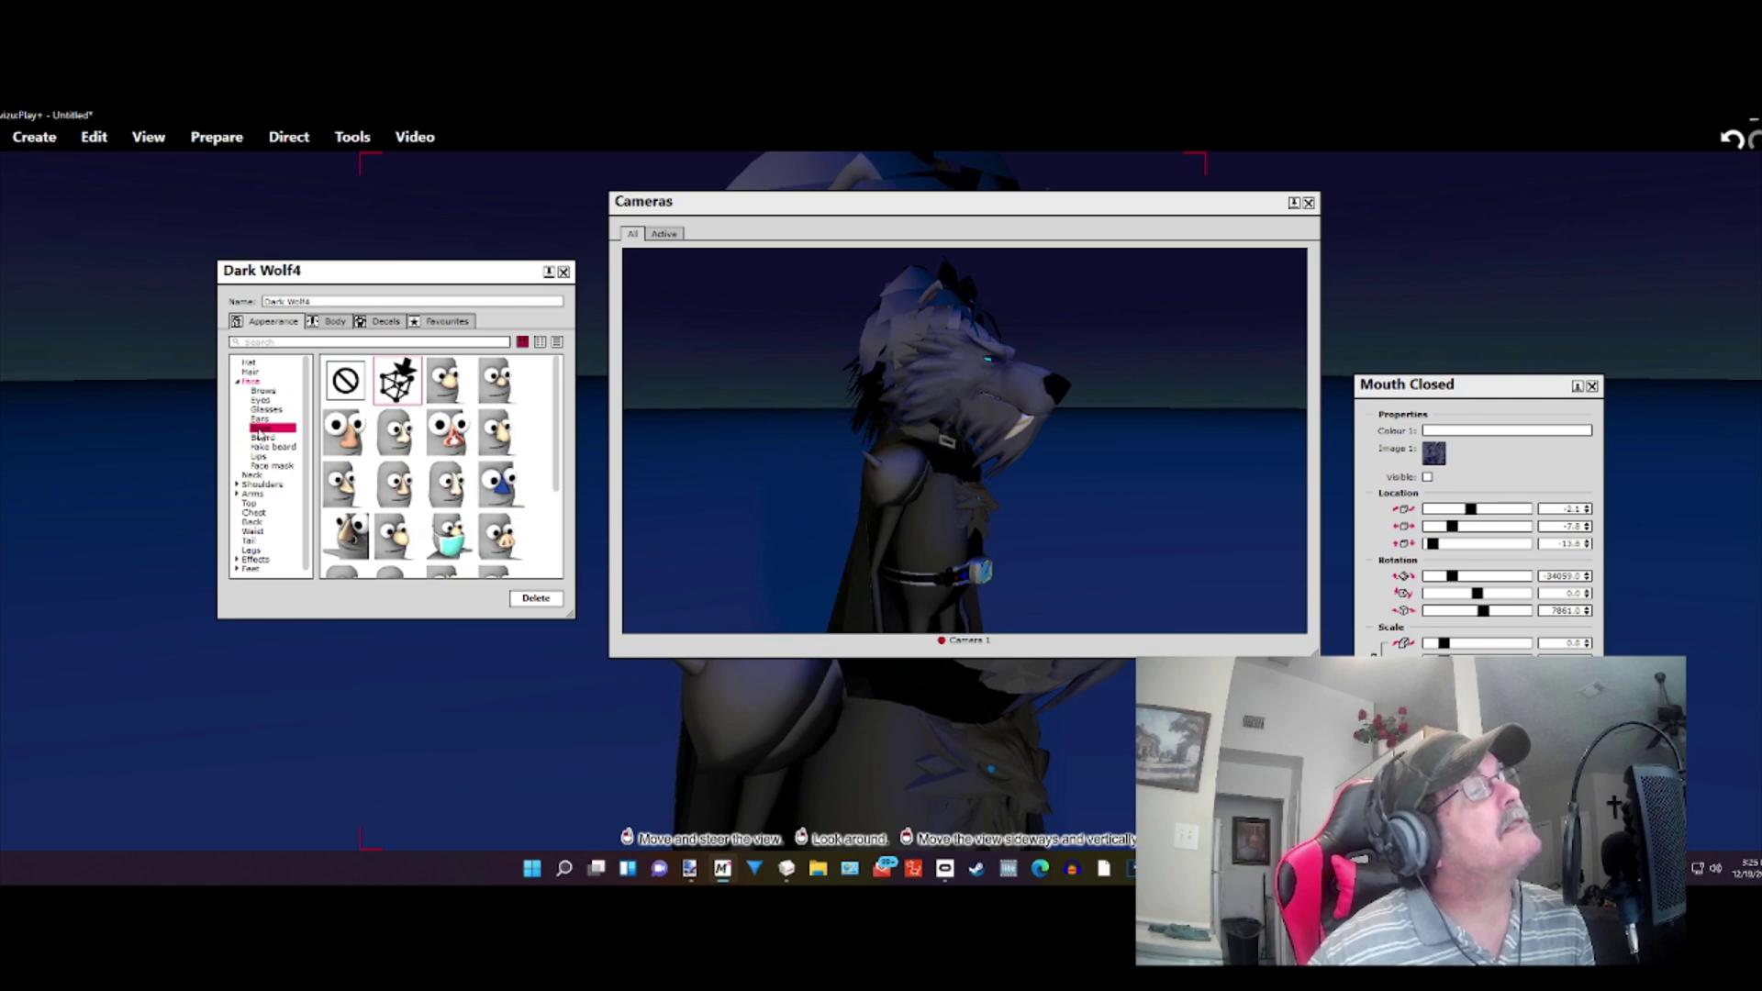
pyautogui.click(1428, 478)
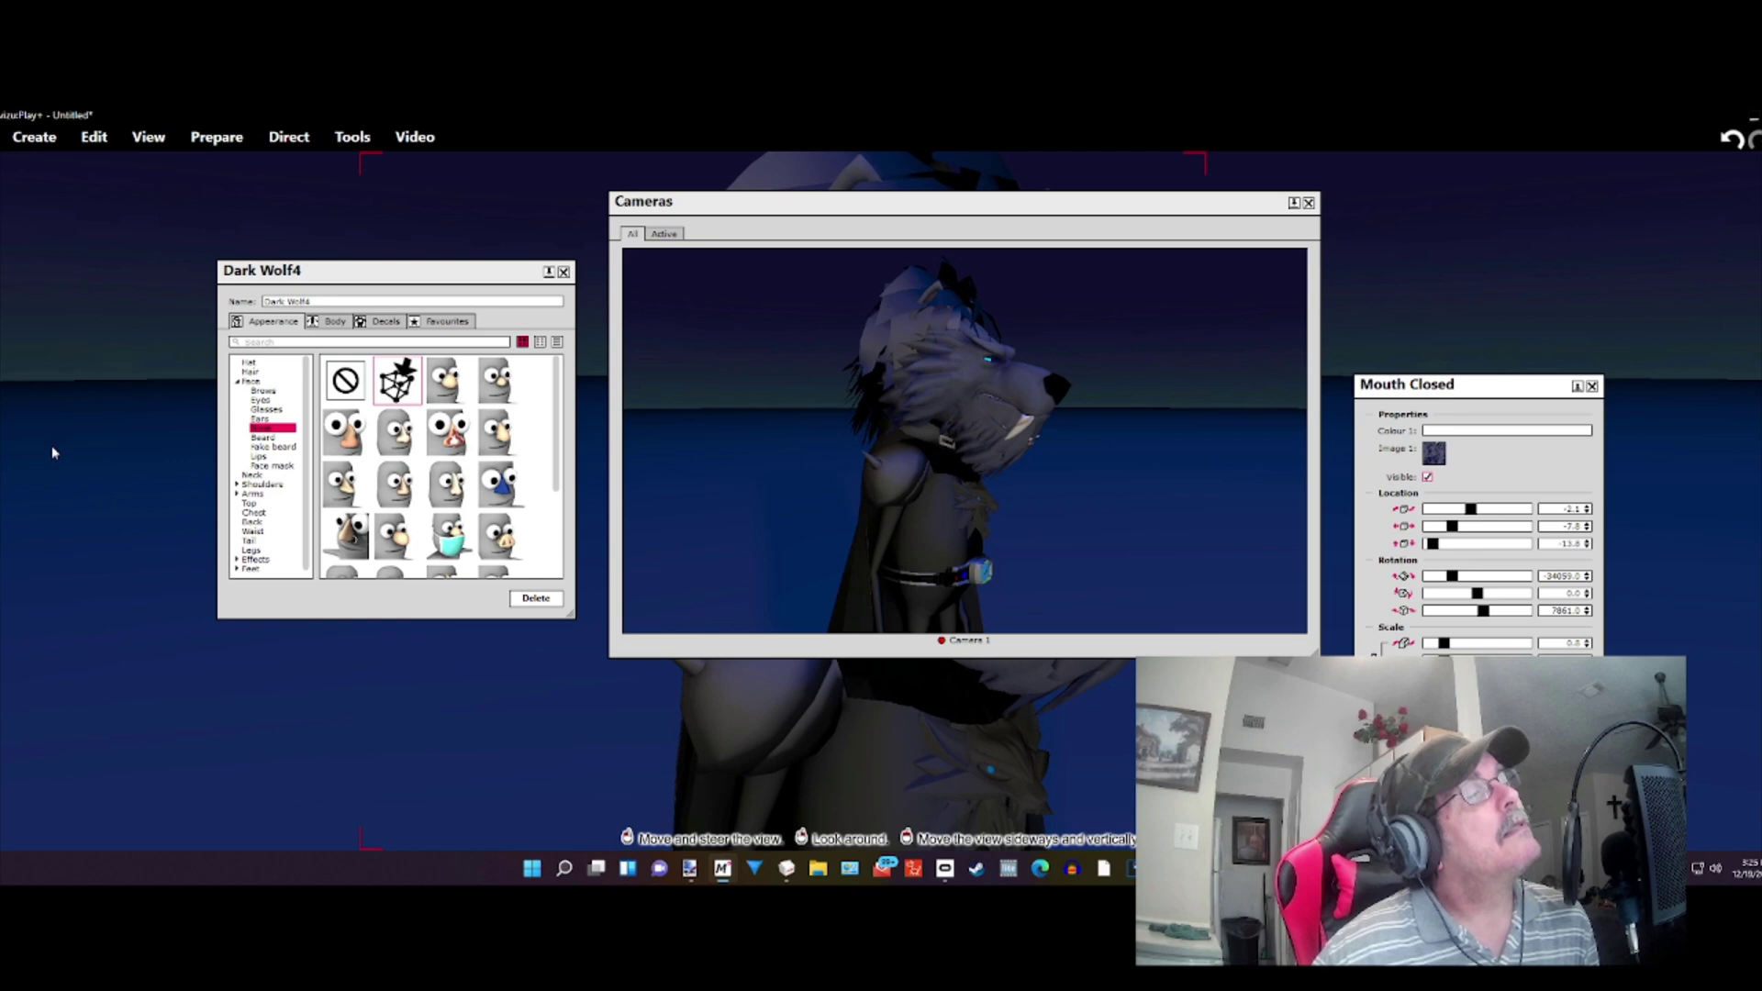
pyautogui.click(285, 448)
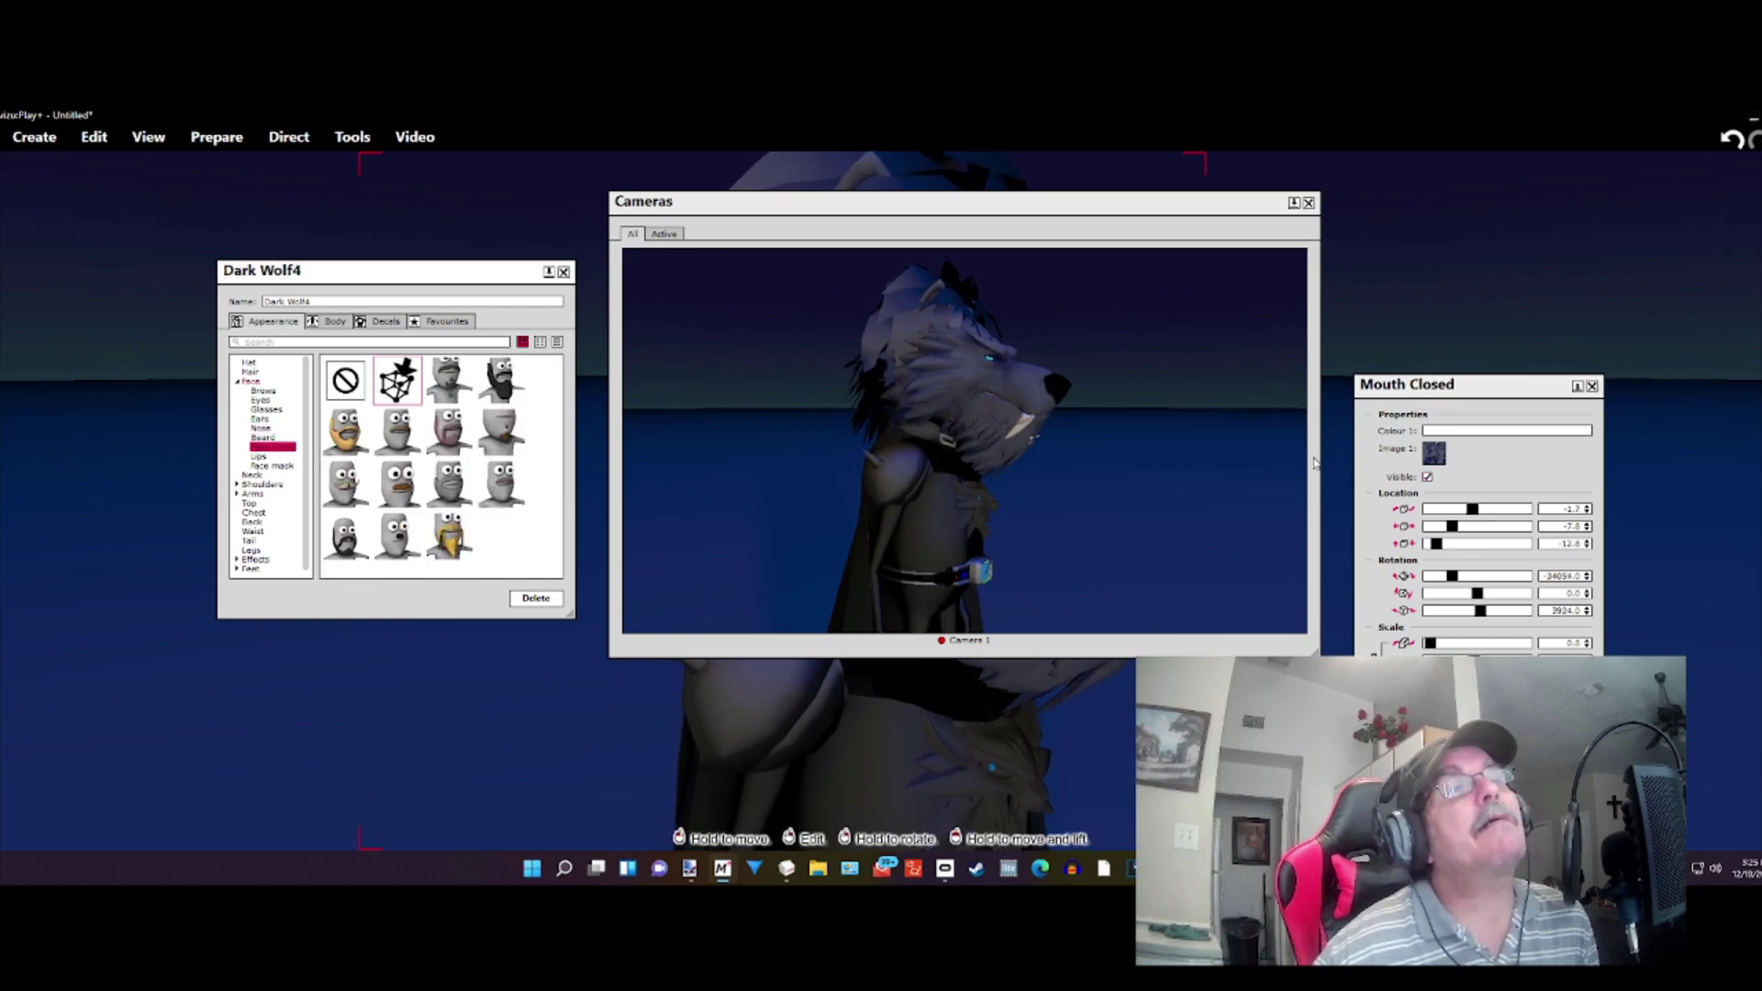
pyautogui.click(1428, 477)
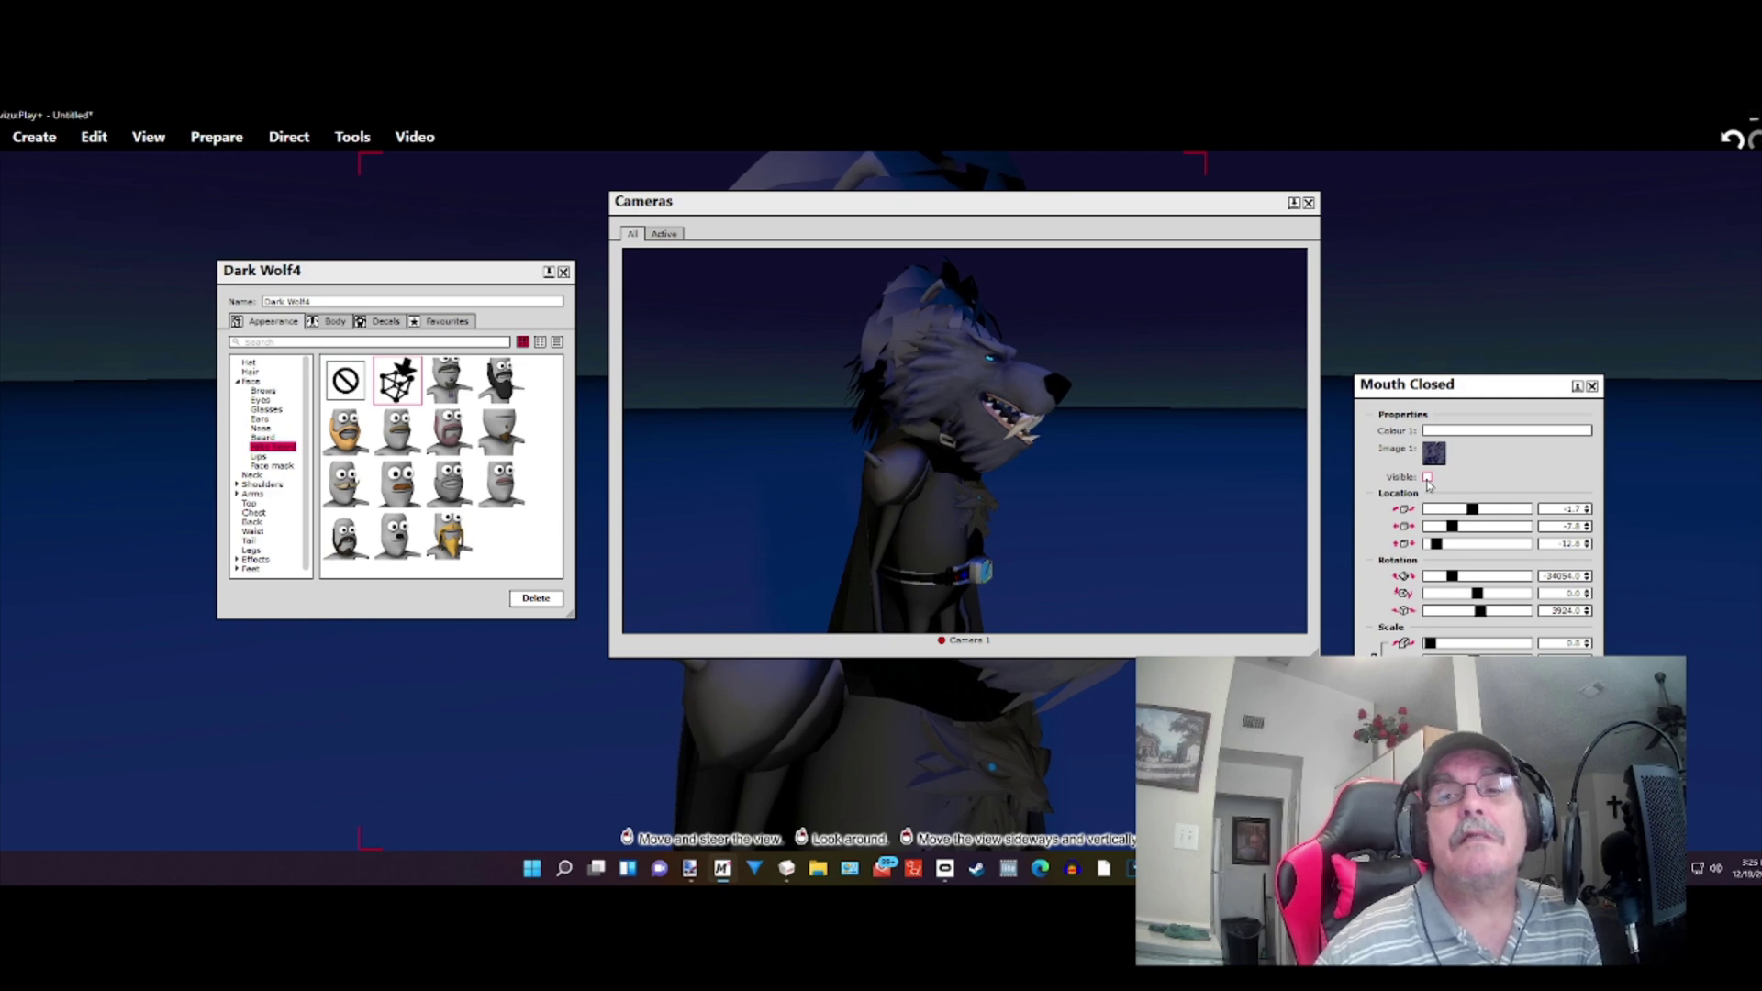
pyautogui.click(1428, 477)
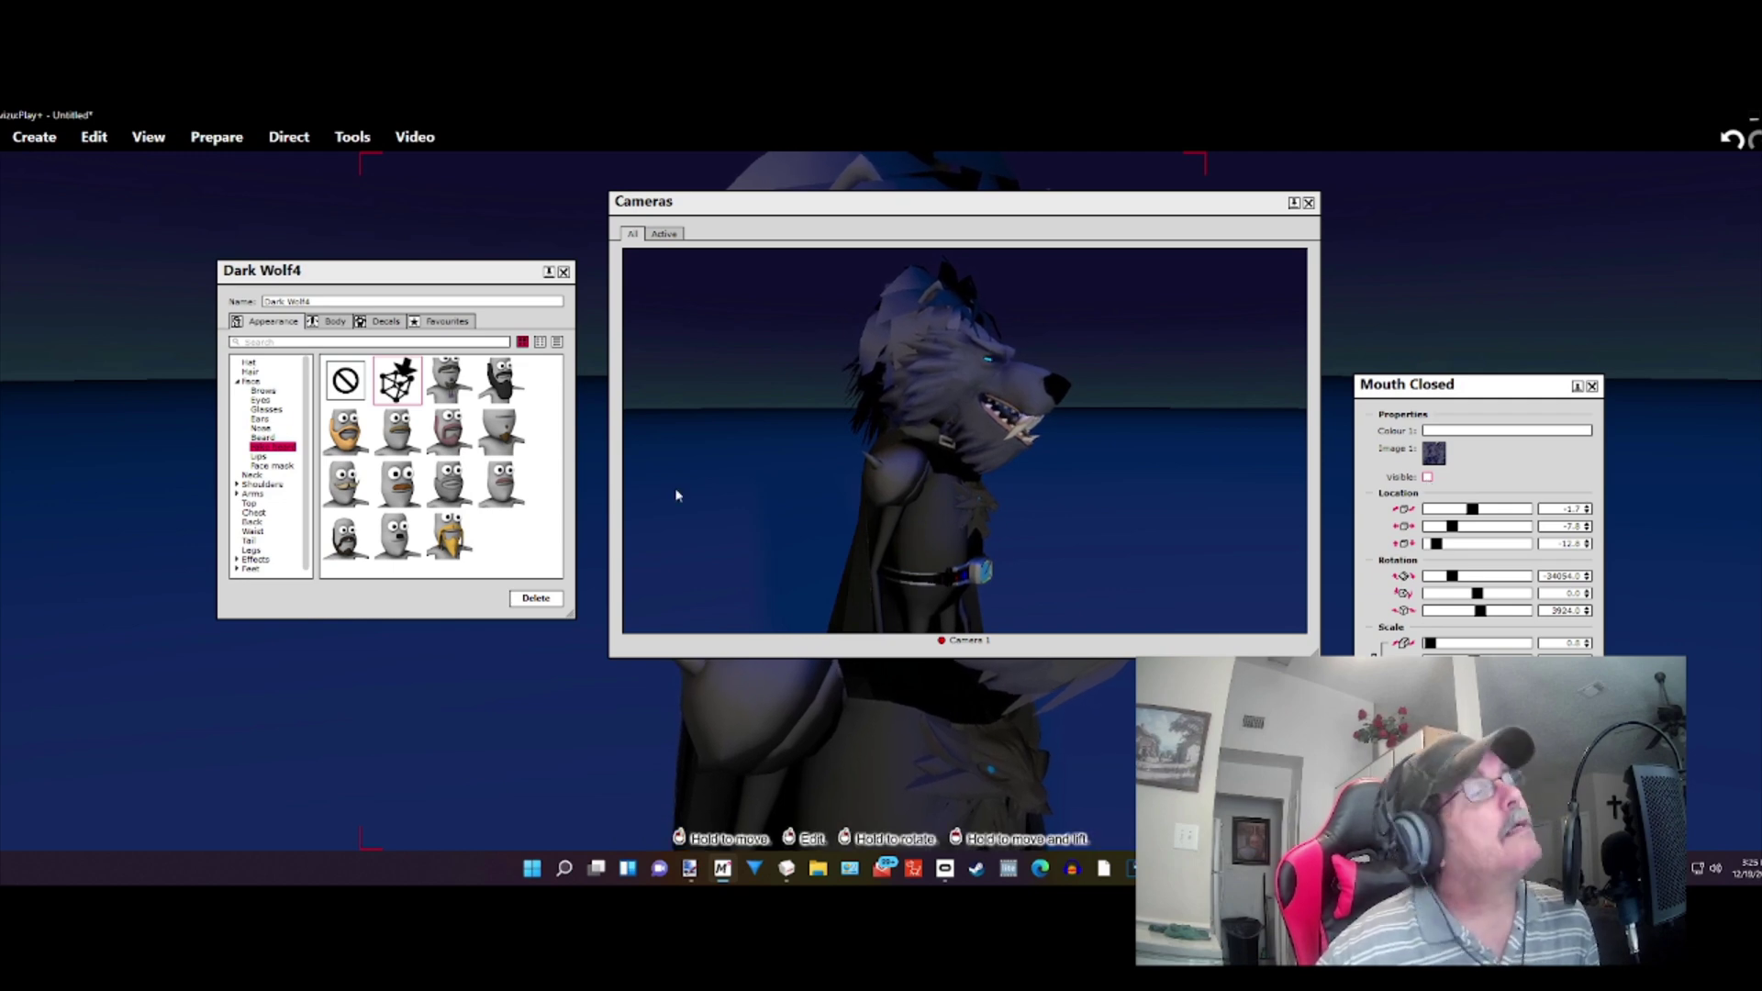
pyautogui.click(262, 427)
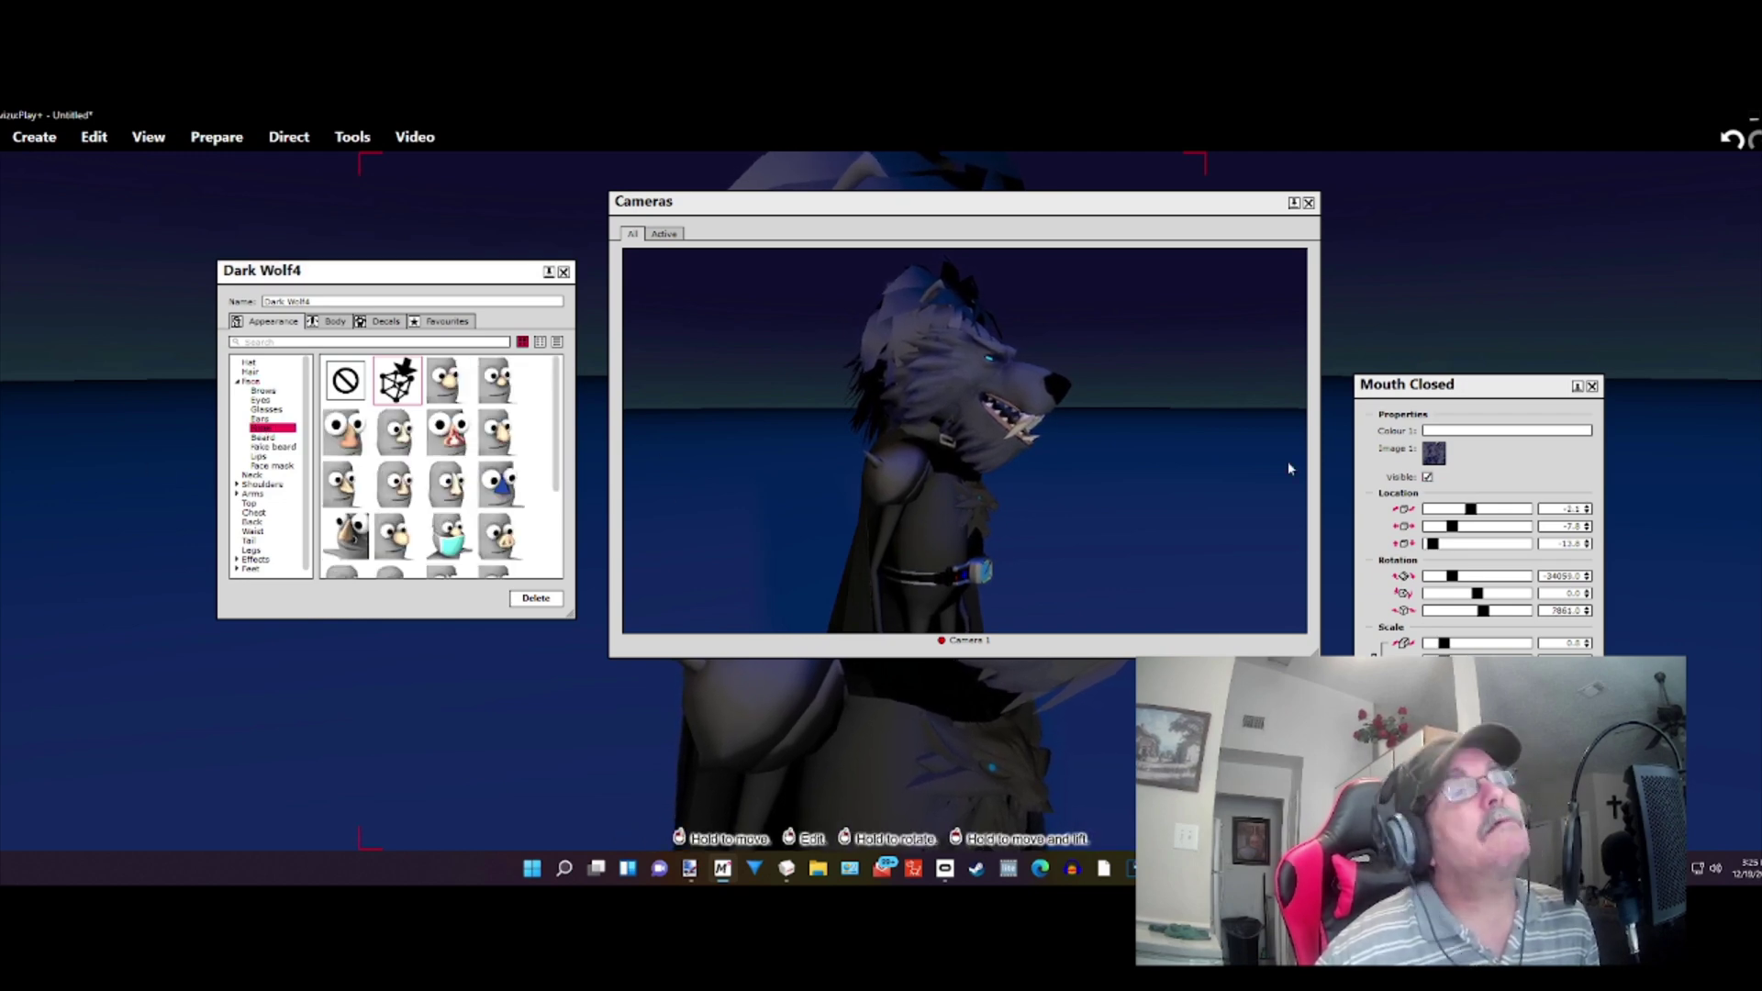
pyautogui.click(1428, 478)
pyautogui.click(1428, 478)
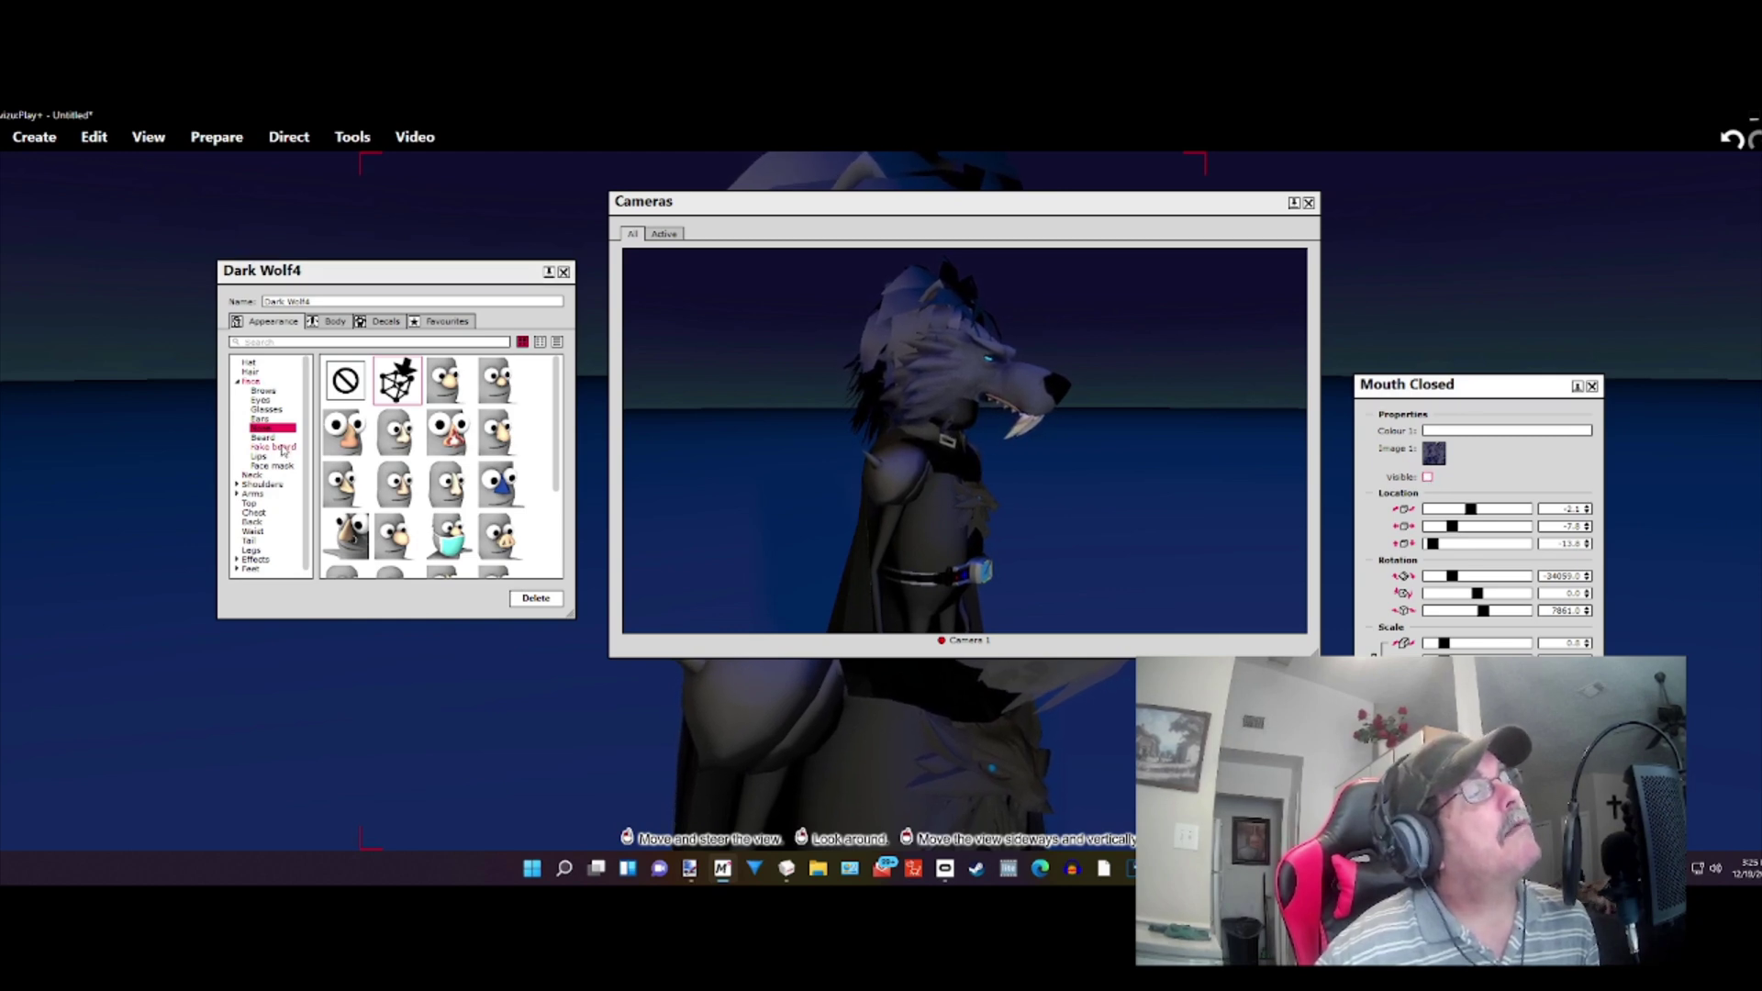
pyautogui.click(276, 447)
pyautogui.click(1428, 477)
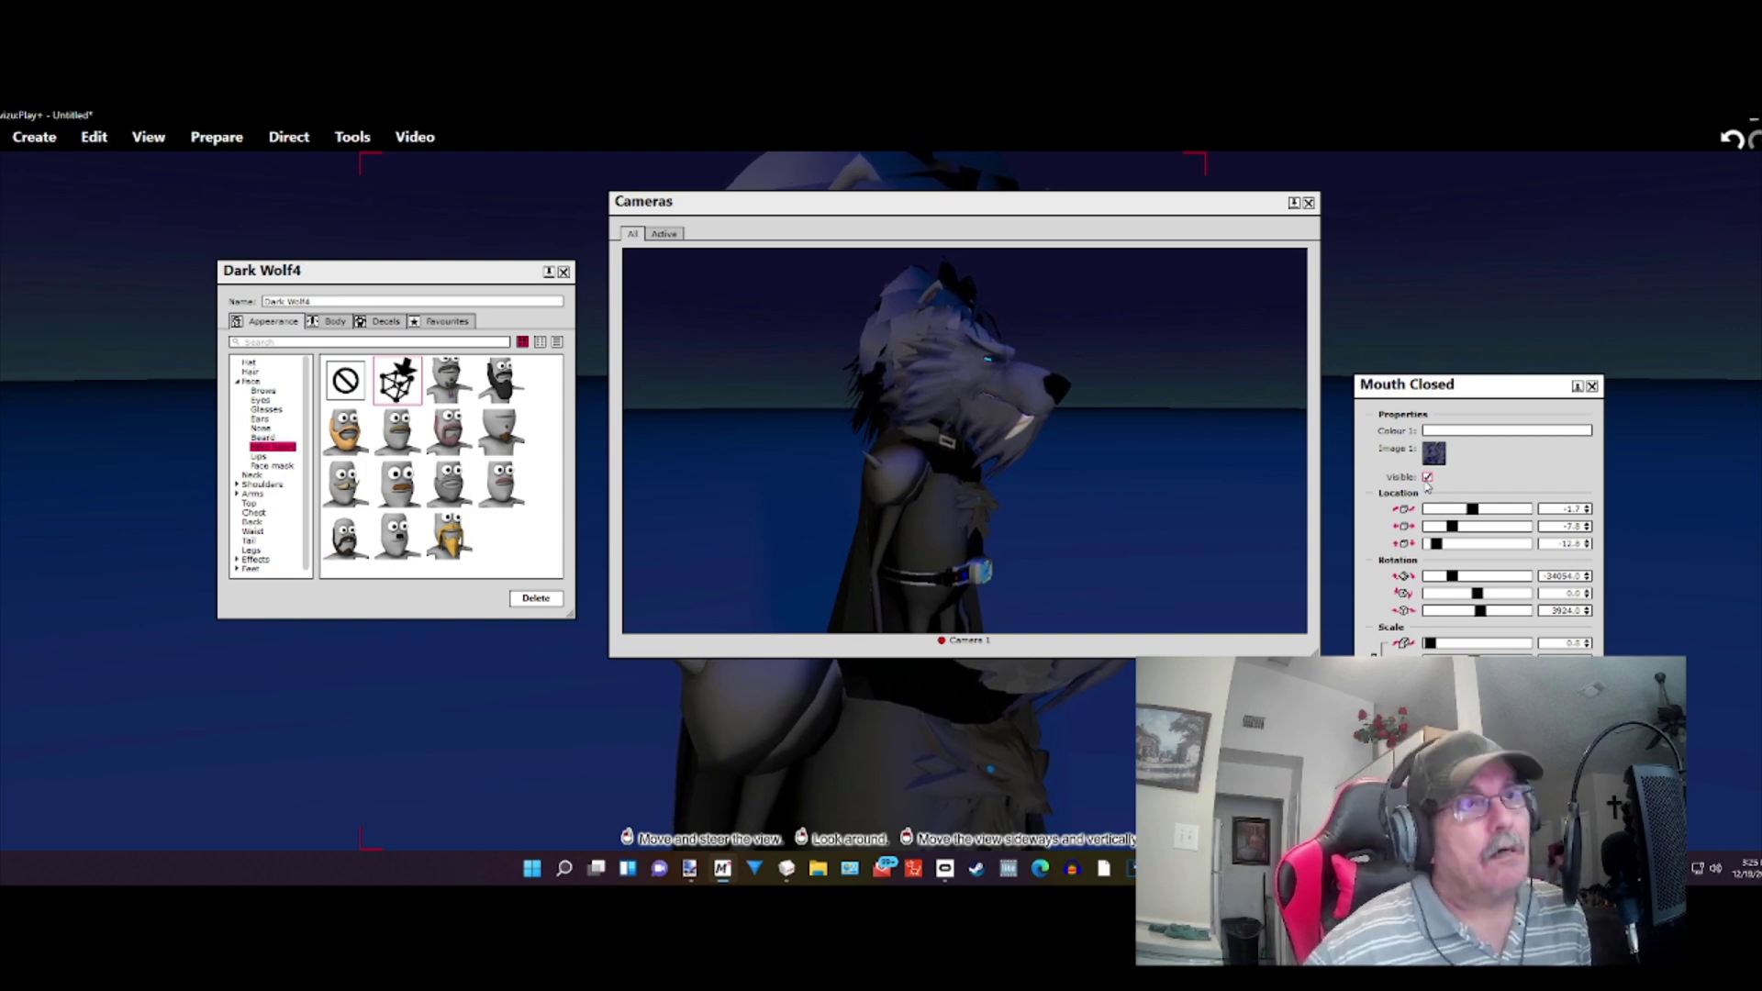
# Step: Close the editor panels, move Cameras aside, and open Dark Wolf4's Direct > Properties dialog
pyautogui.click(563, 272)
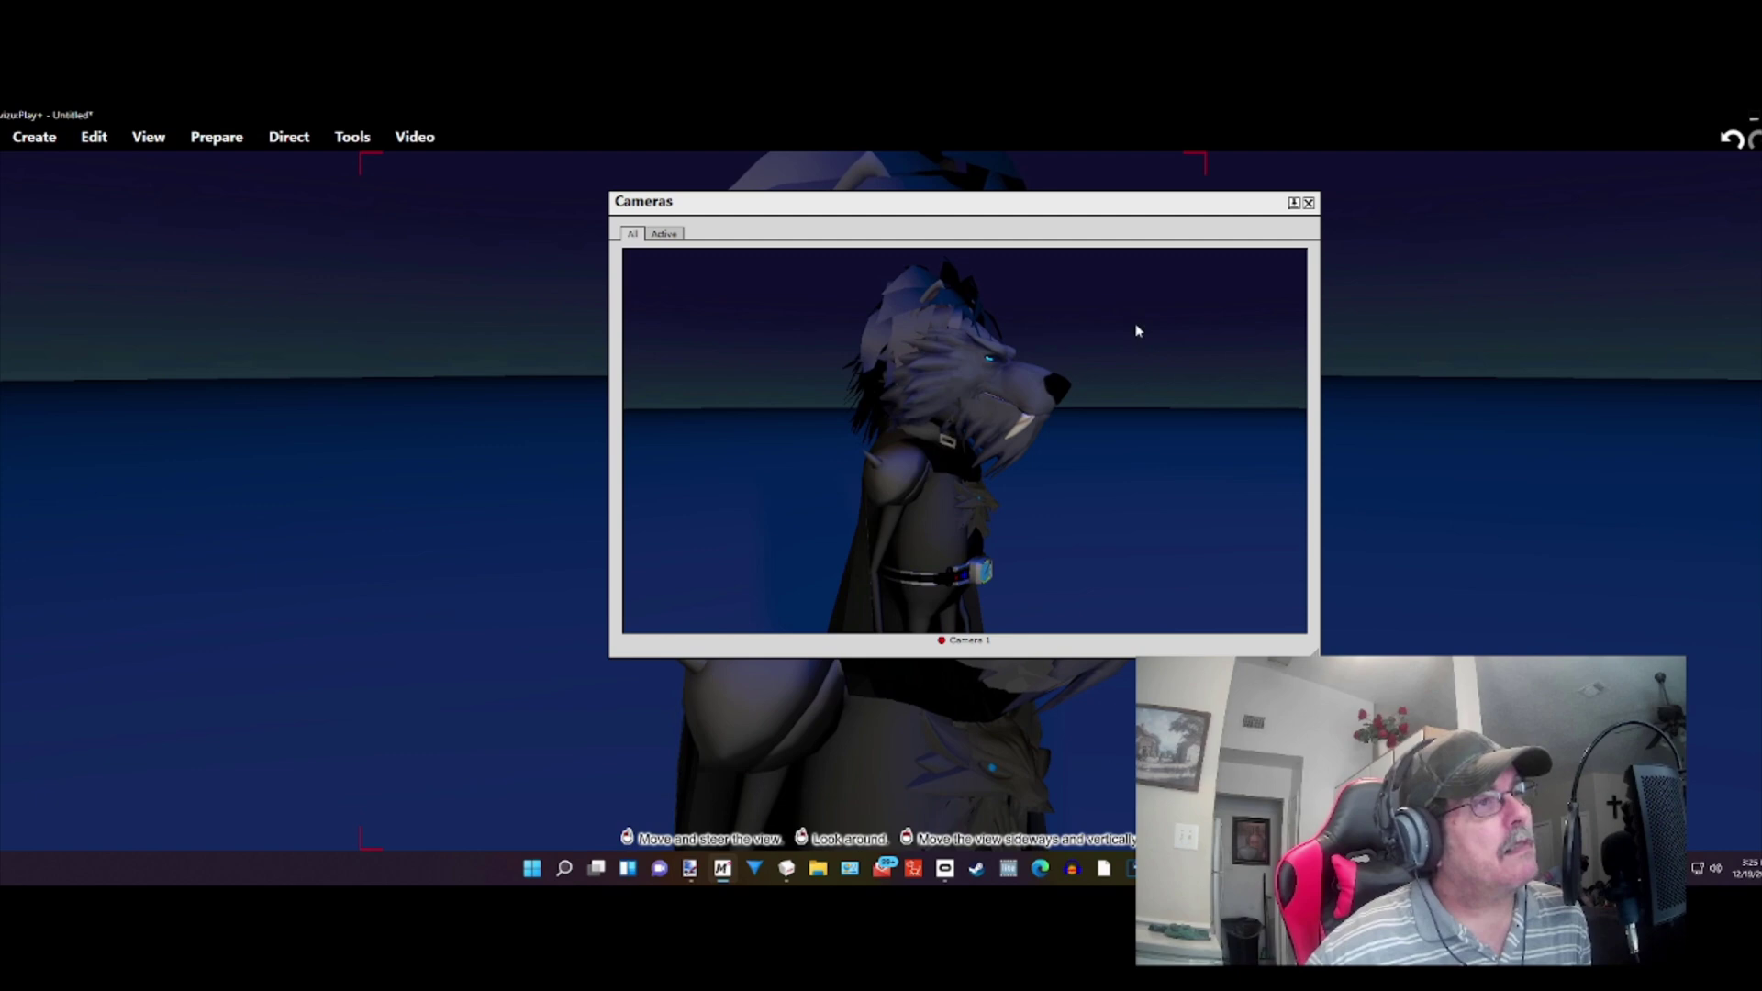
pyautogui.moveTo(1092, 203); pyautogui.dragTo(615, 240)
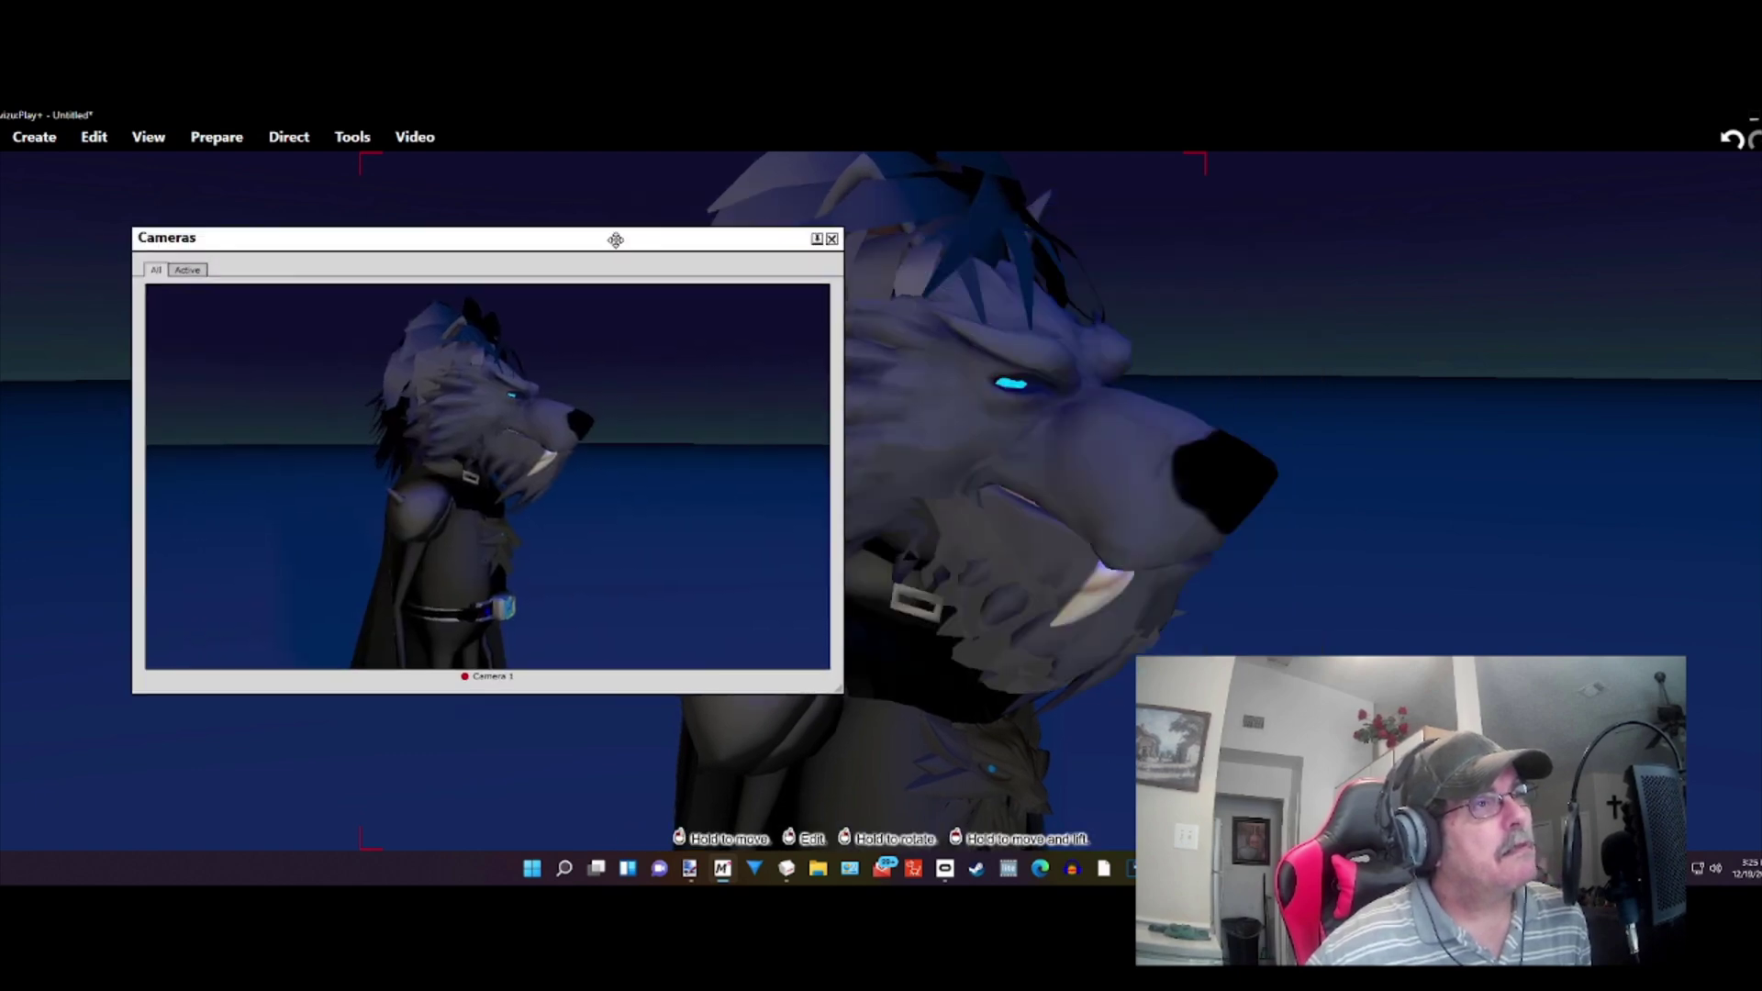
pyautogui.rightClick(813, 475)
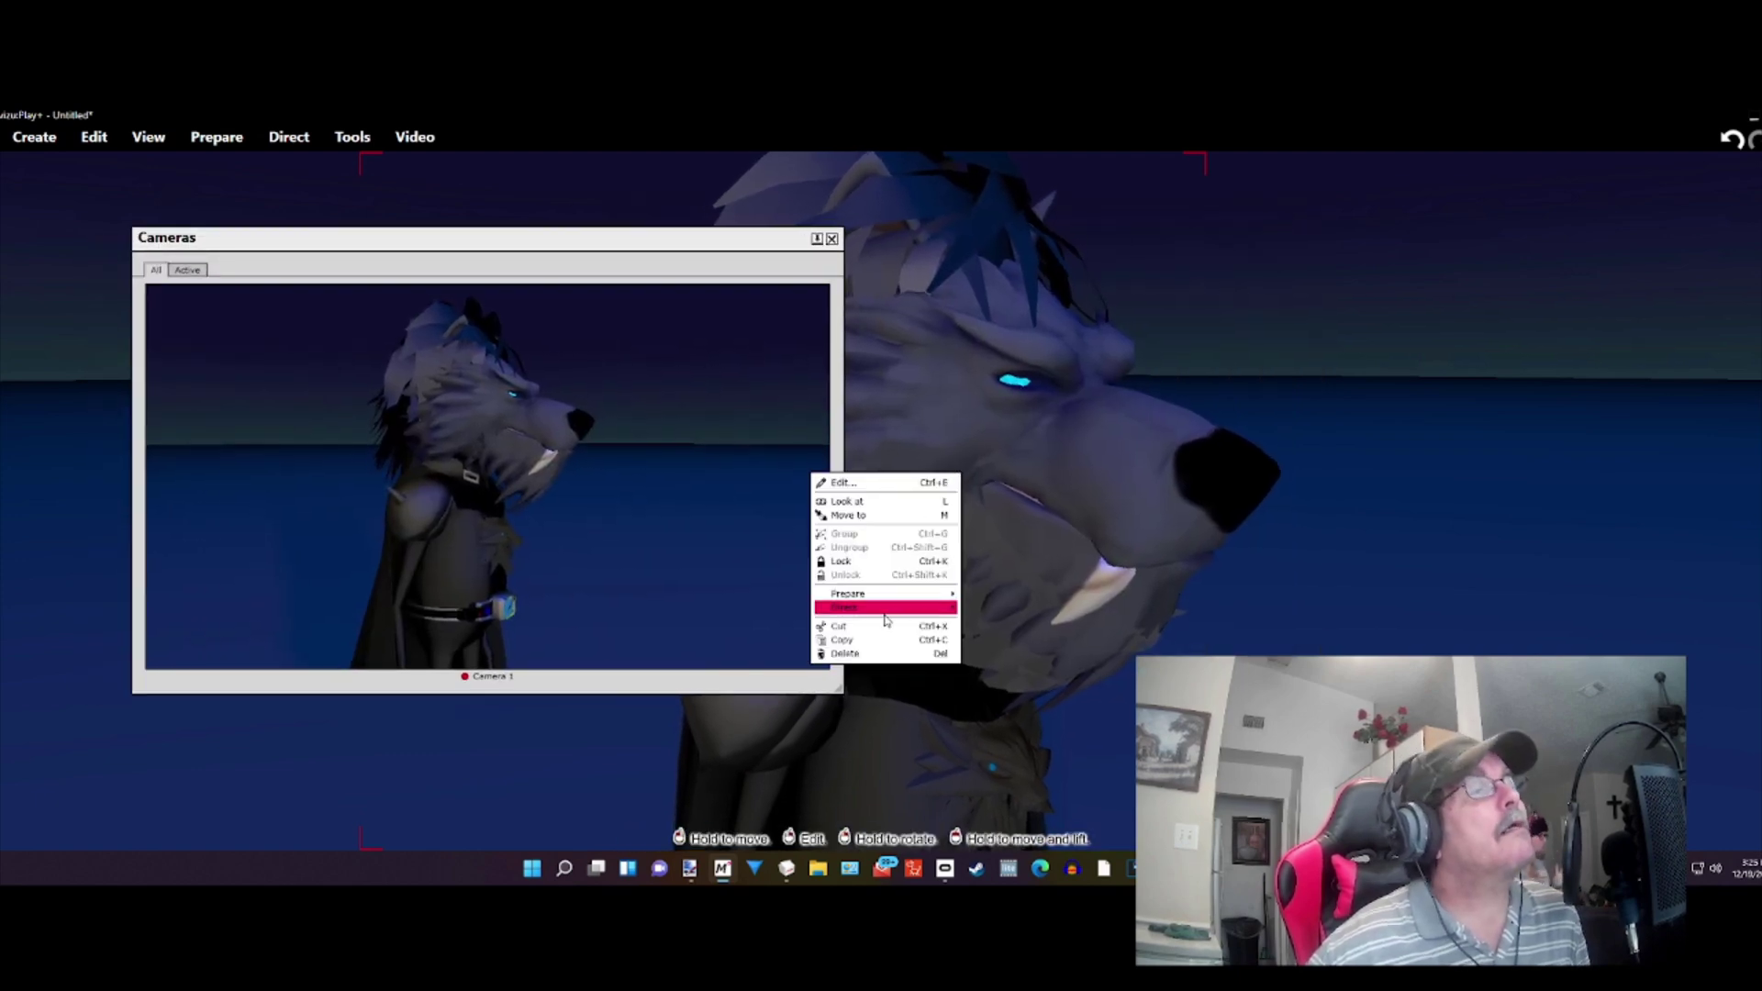
pyautogui.moveTo(886, 620)
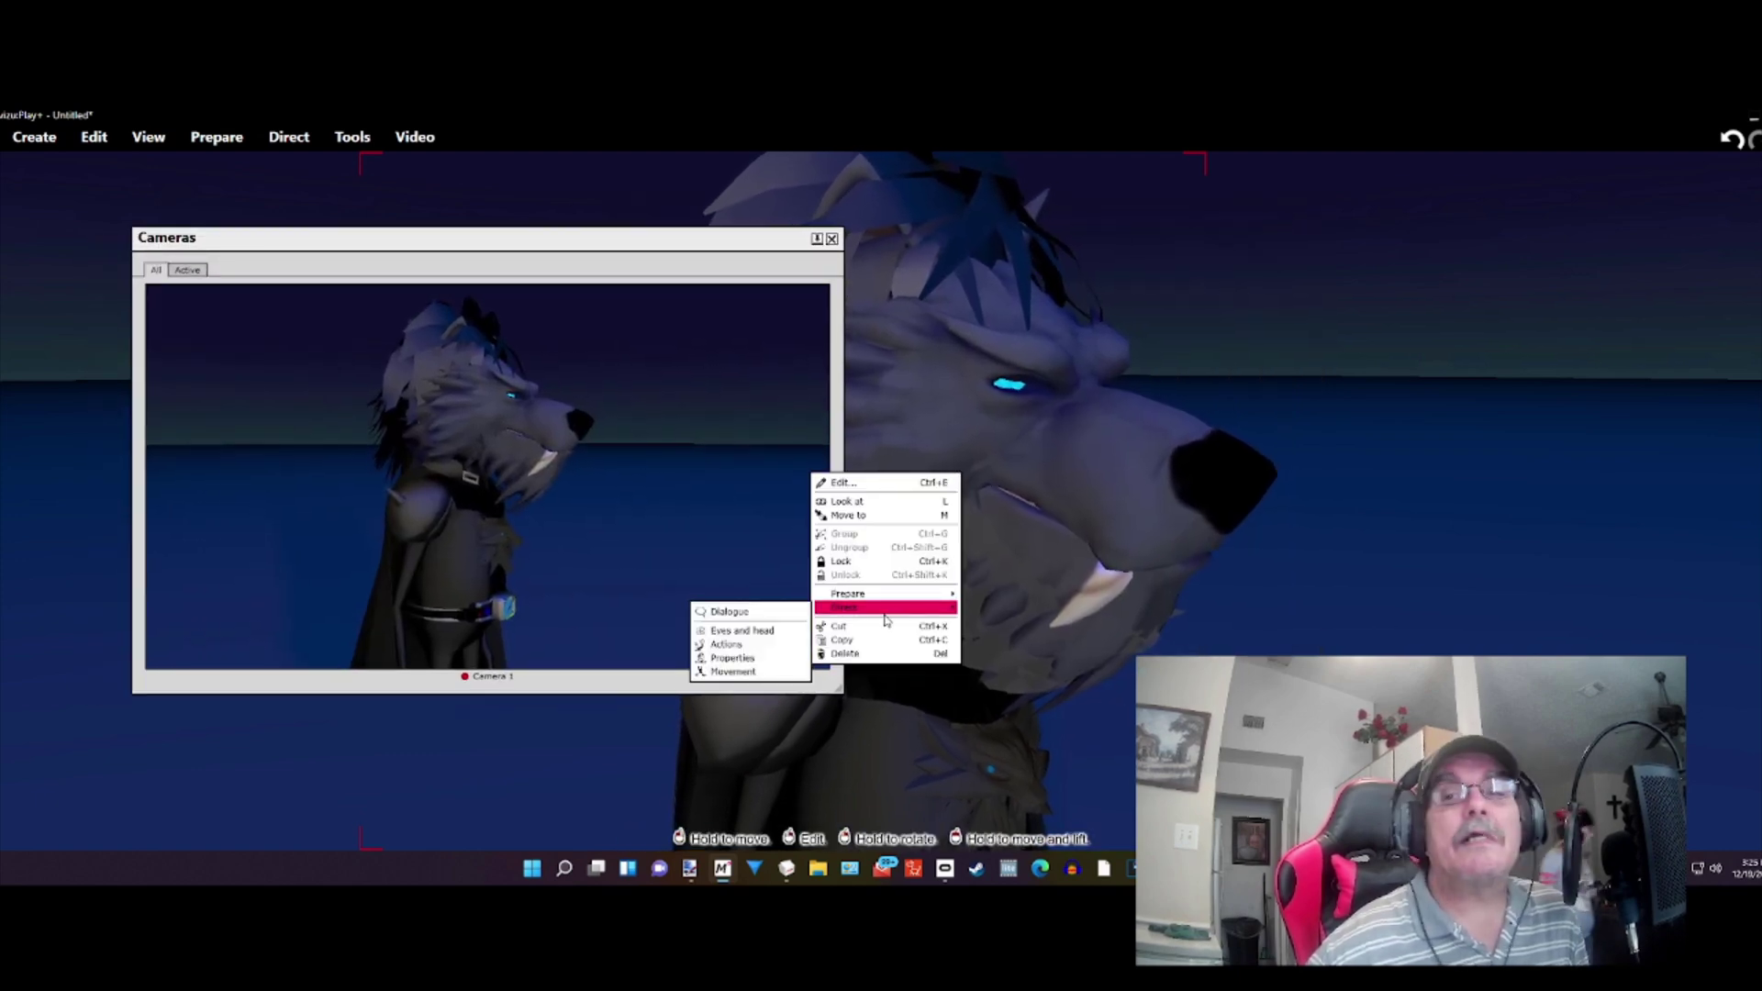
pyautogui.click(770, 659)
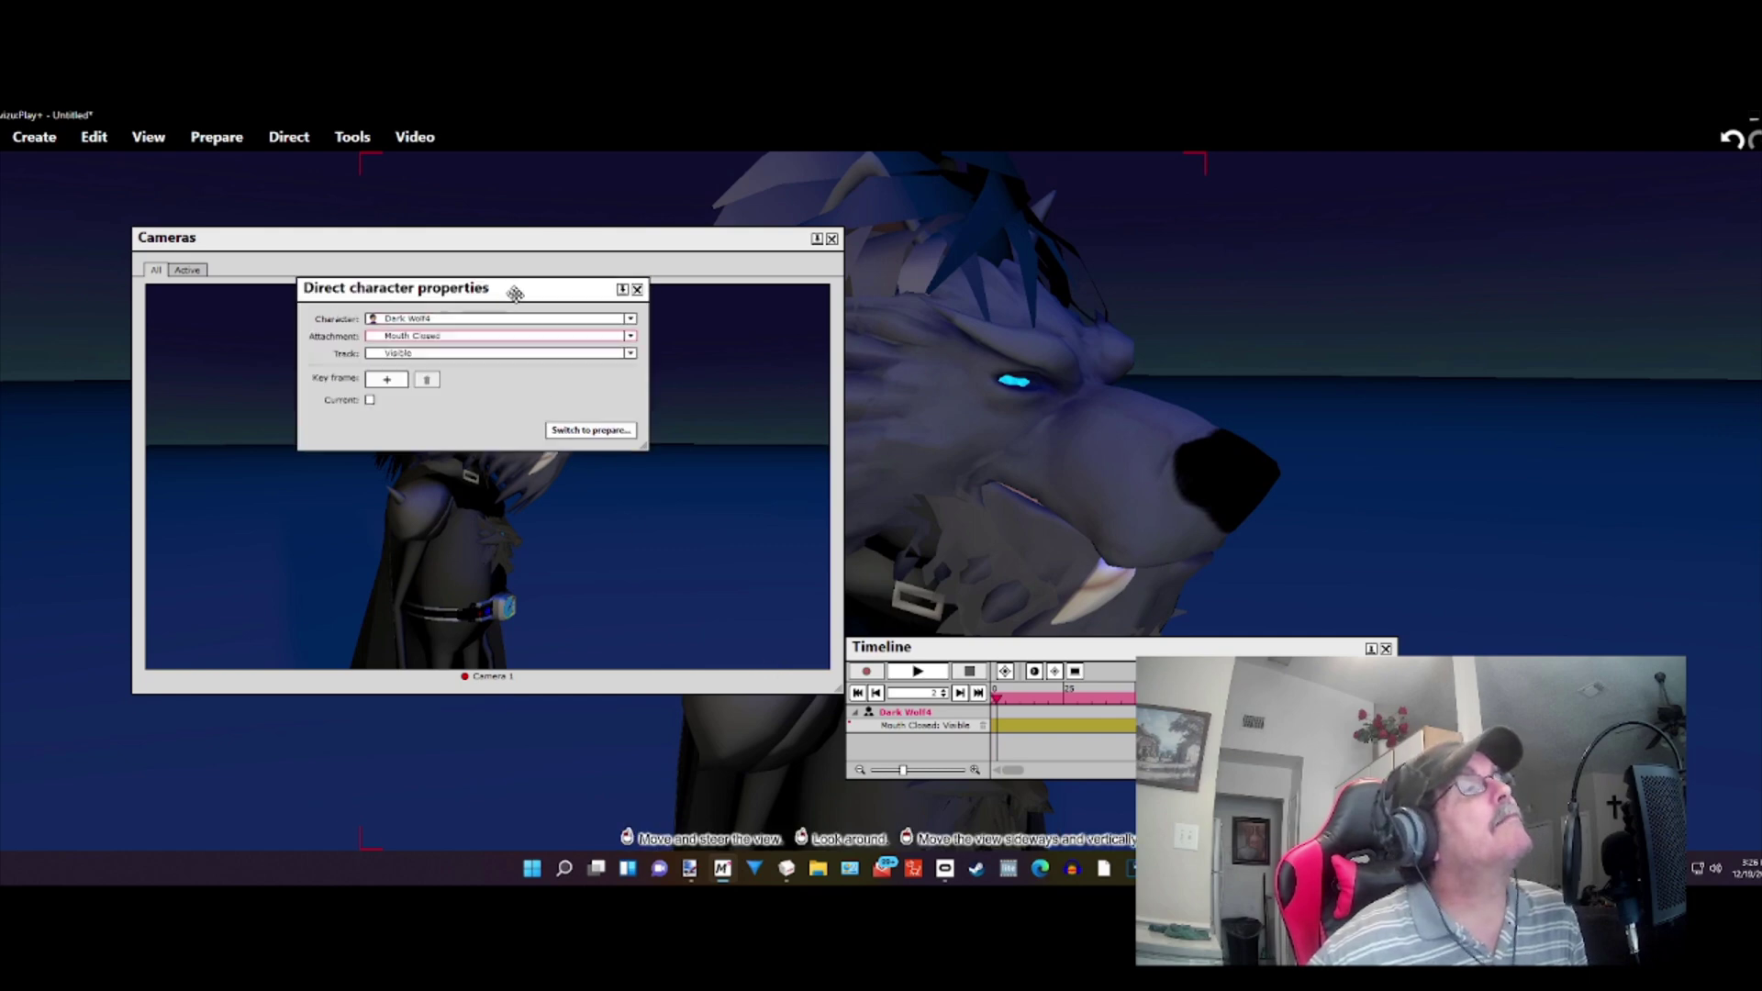
pyautogui.moveTo(515, 293); pyautogui.dragTo(1331, 282)
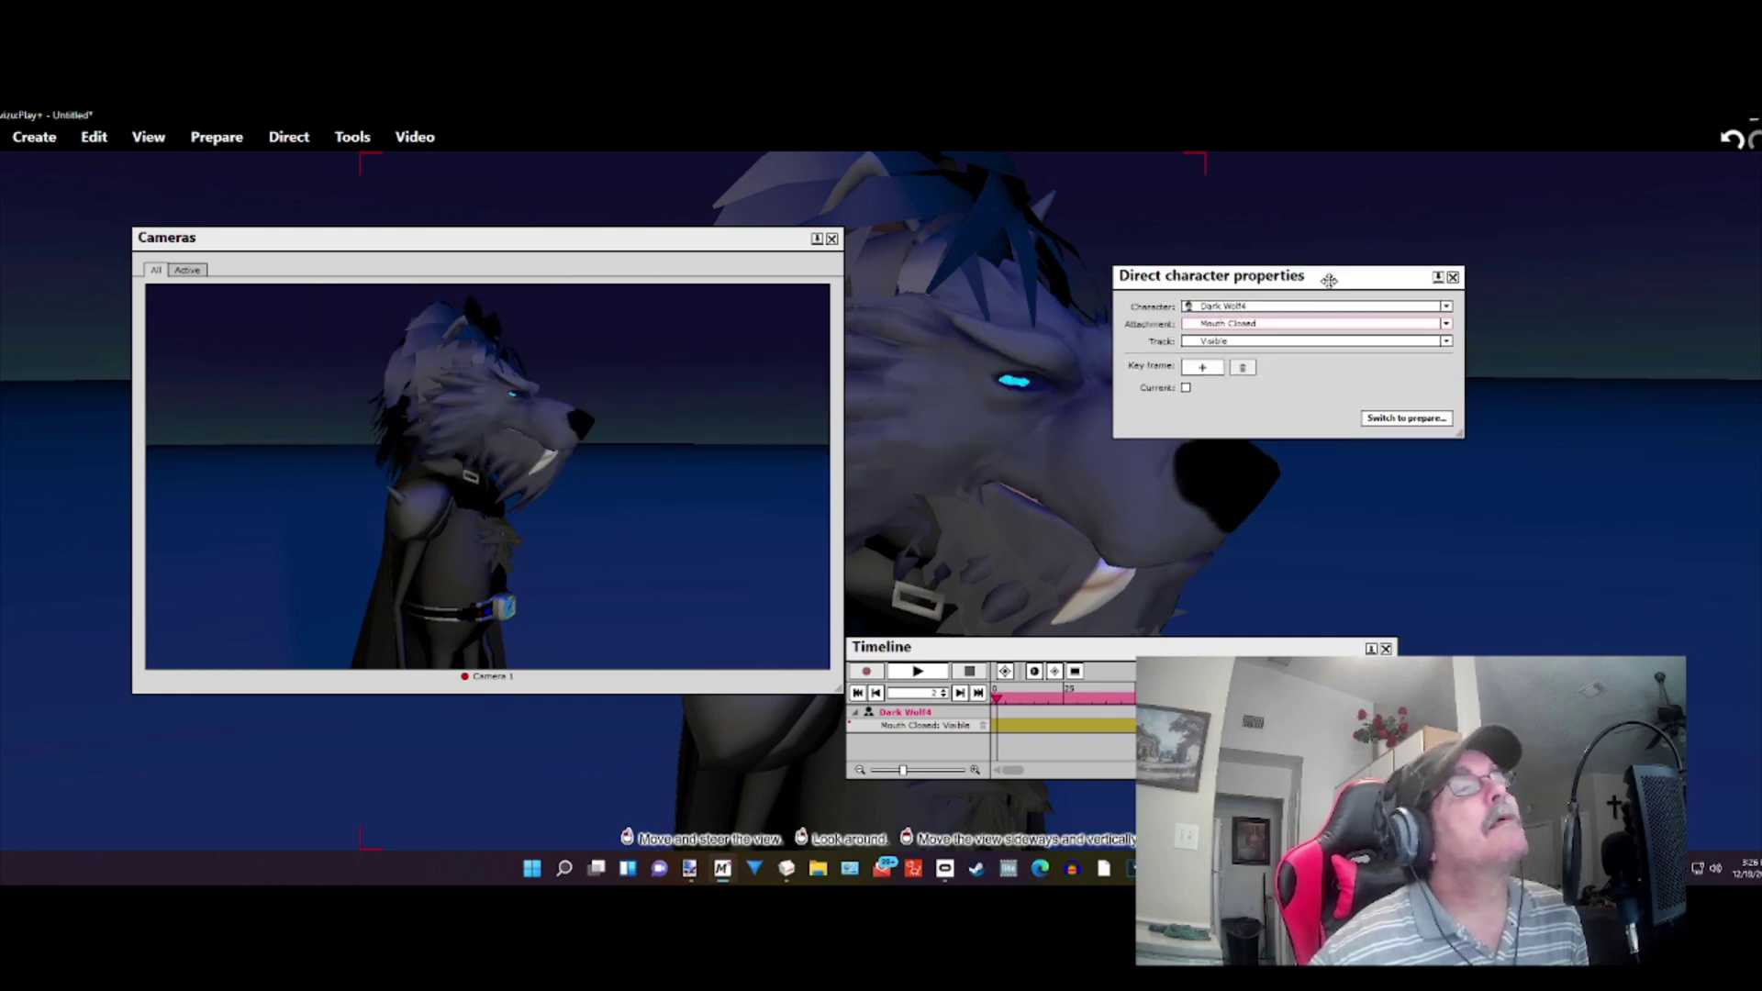
# Step: Choose the Mouth Closed attachment with the Visible track and switch to prepare mode
pyautogui.click(1264, 331)
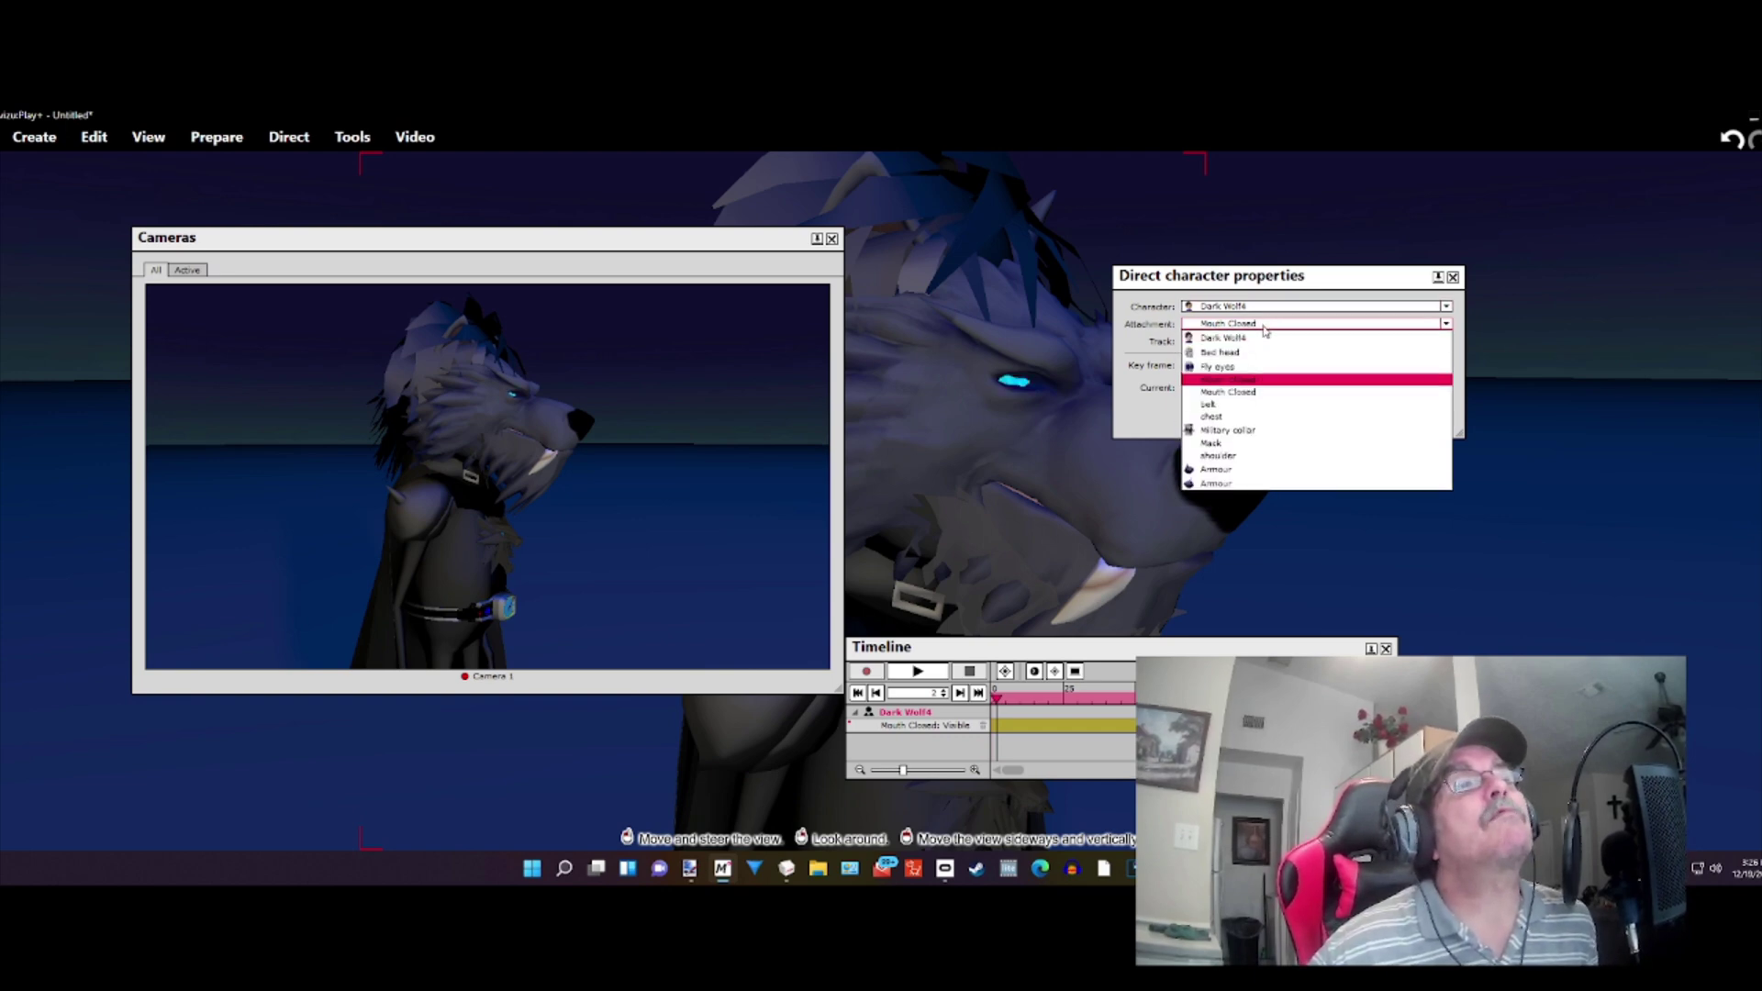
pyautogui.click(1258, 382)
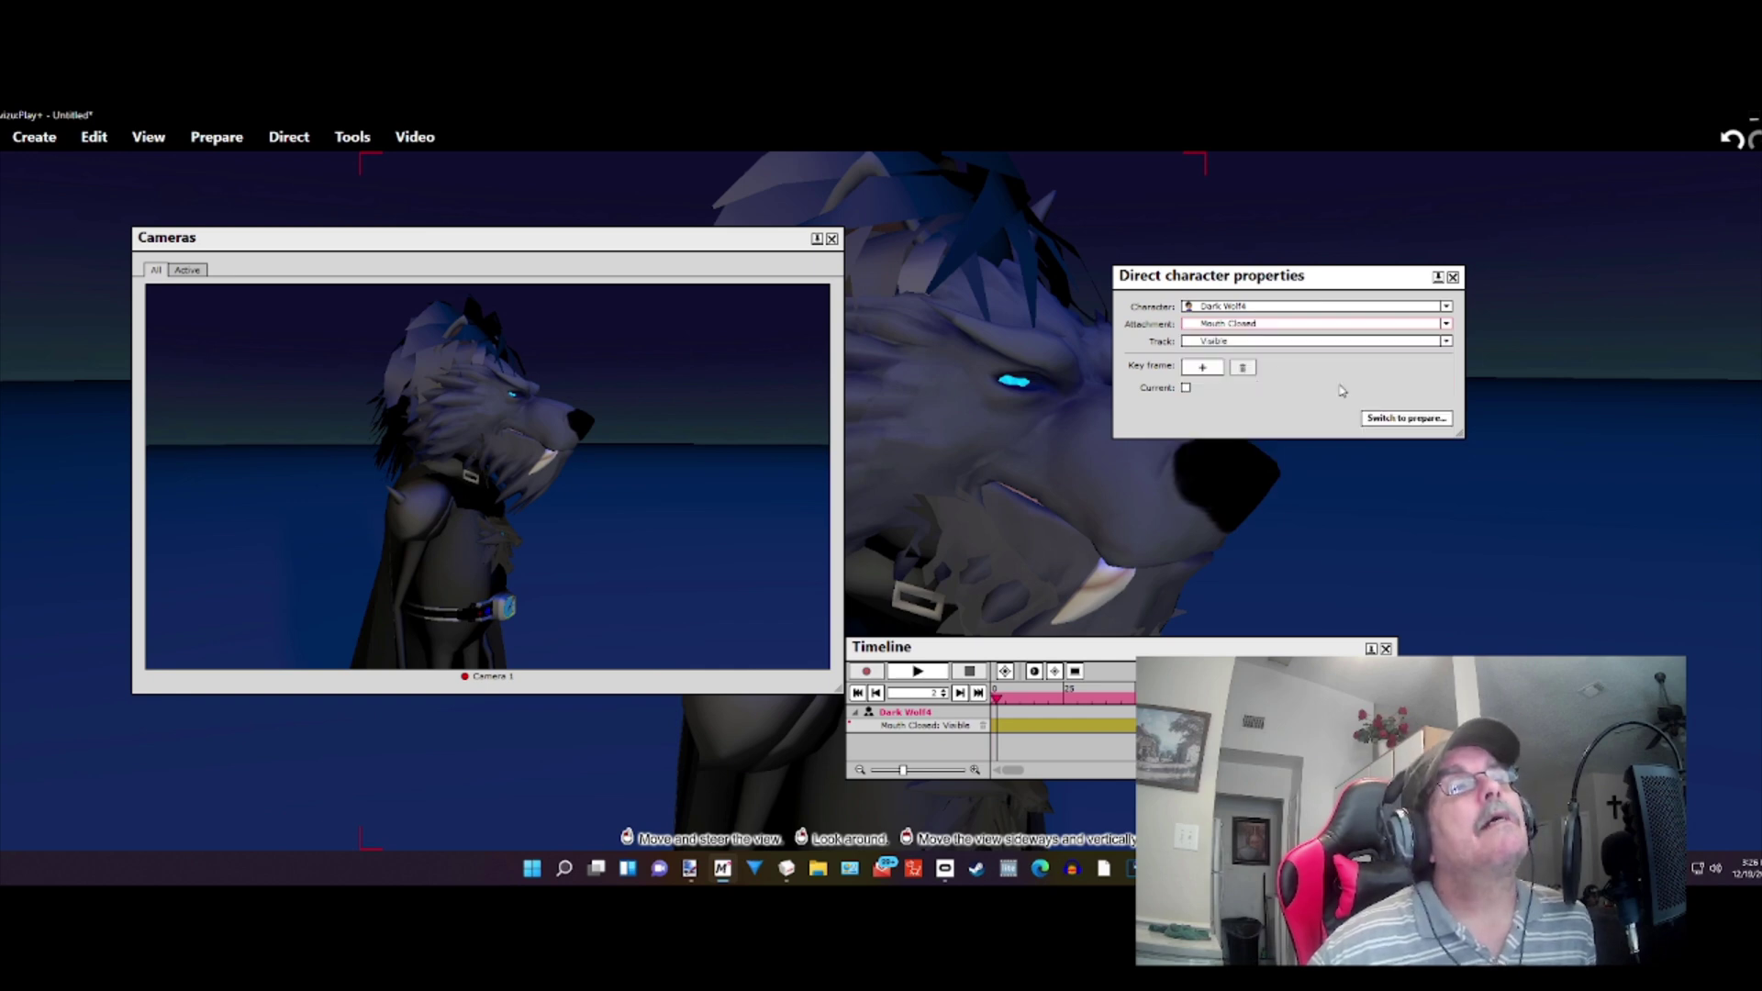
pyautogui.click(1292, 342)
pyautogui.click(1292, 348)
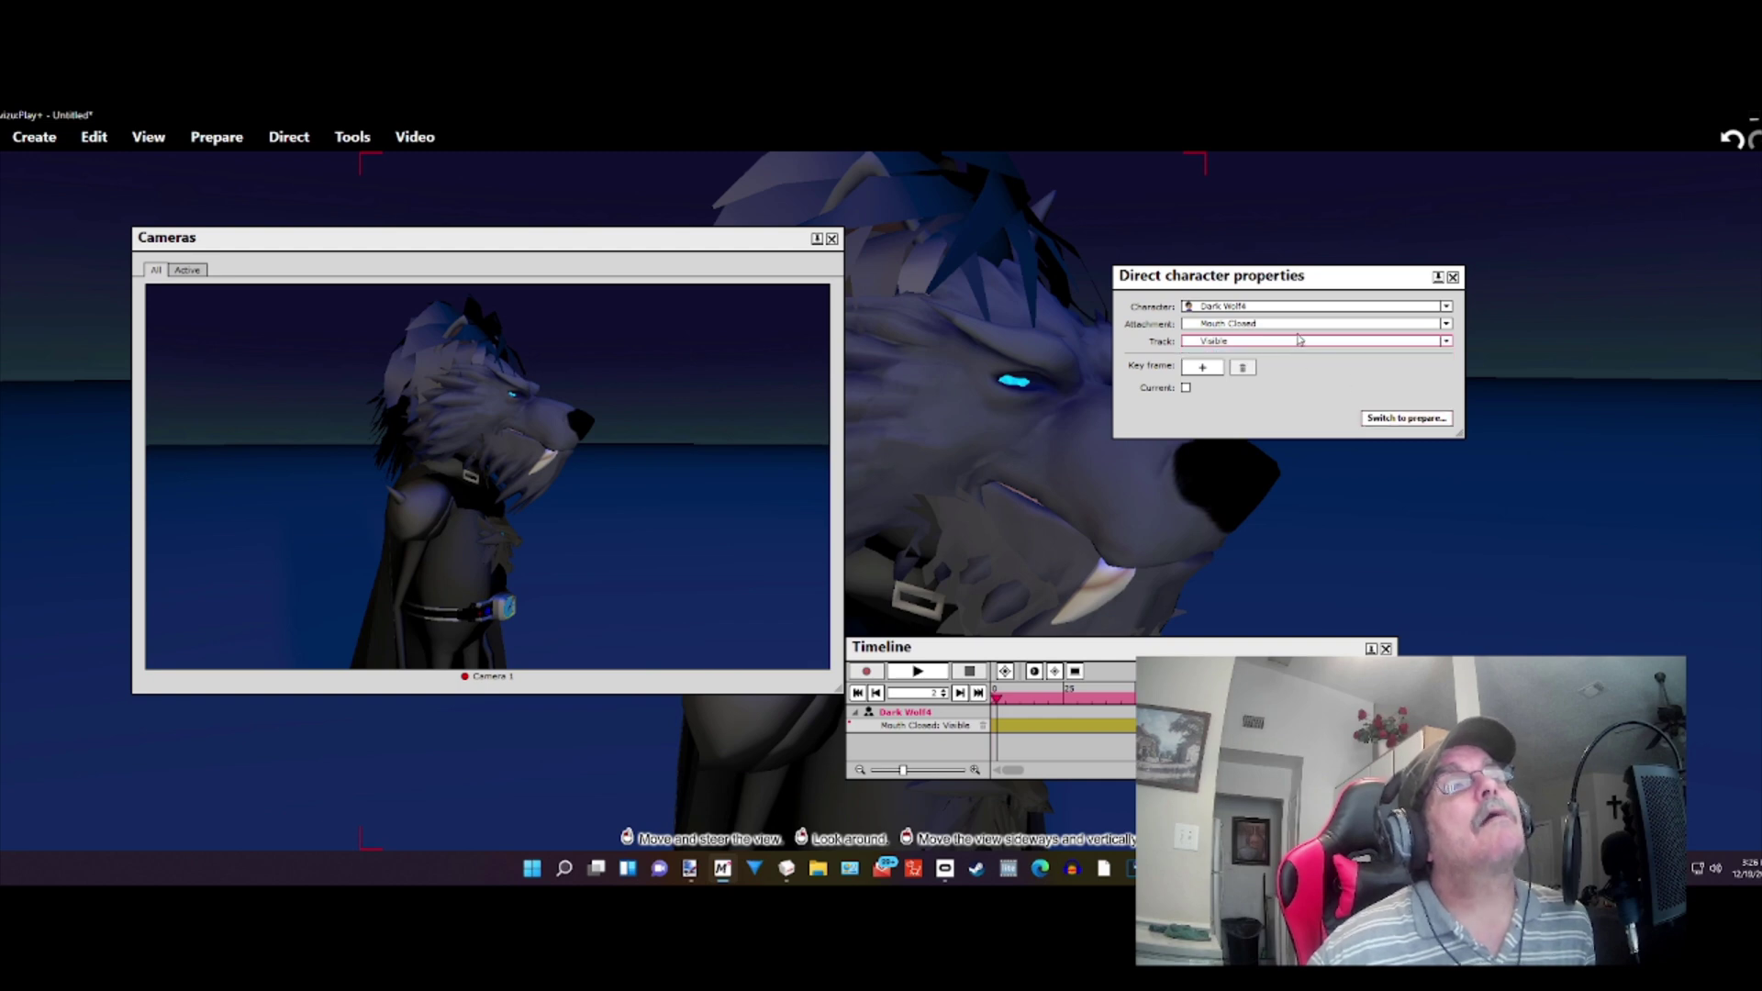
pyautogui.click(1395, 418)
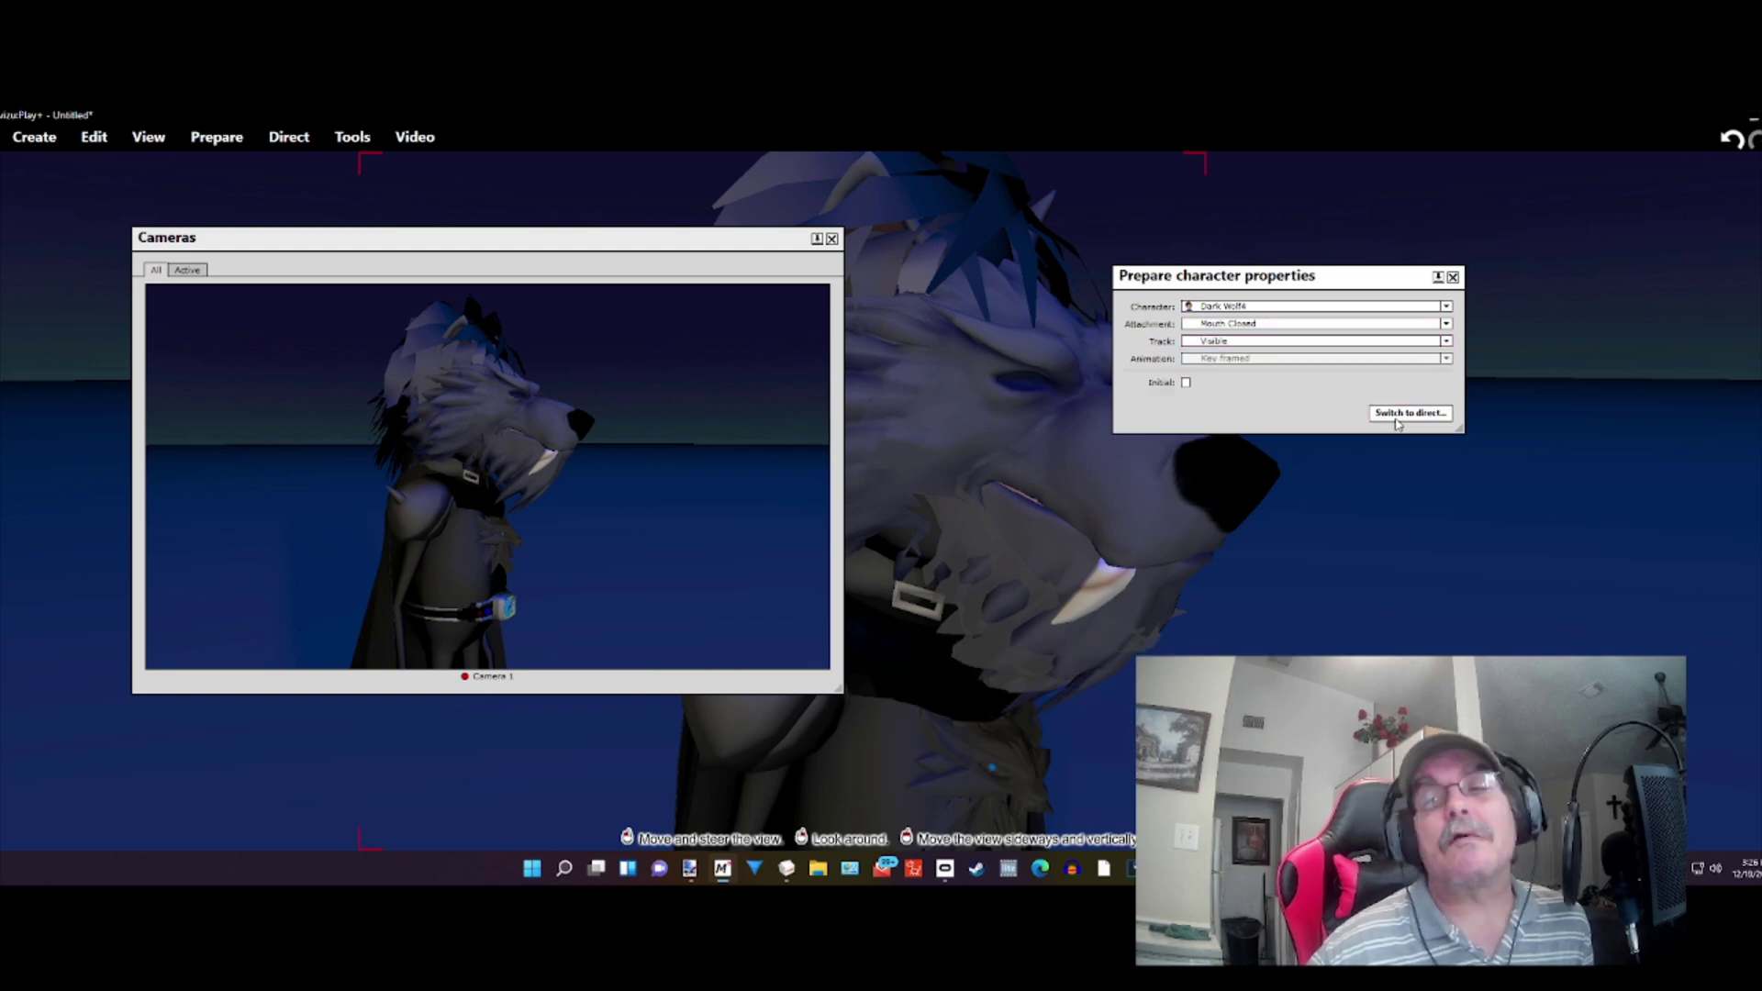
# Step: Set Track to Visible and Animation to Key framed, then return to direct mode
pyautogui.click(1233, 343)
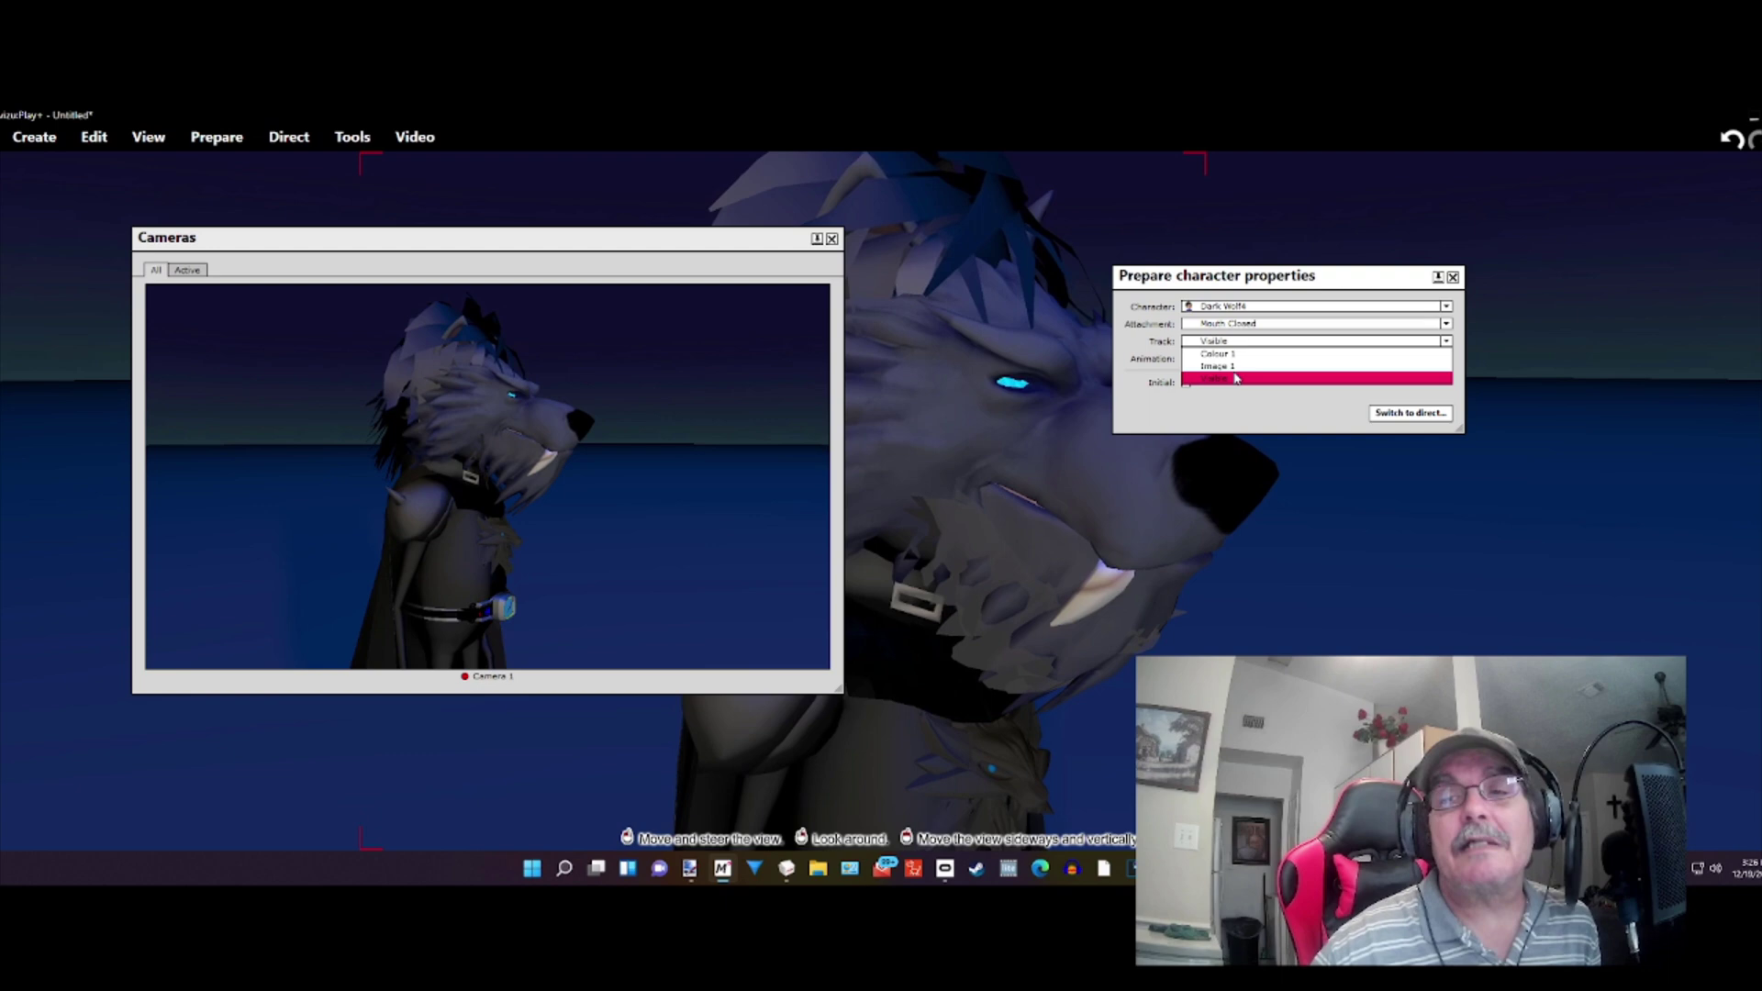
pyautogui.click(1236, 377)
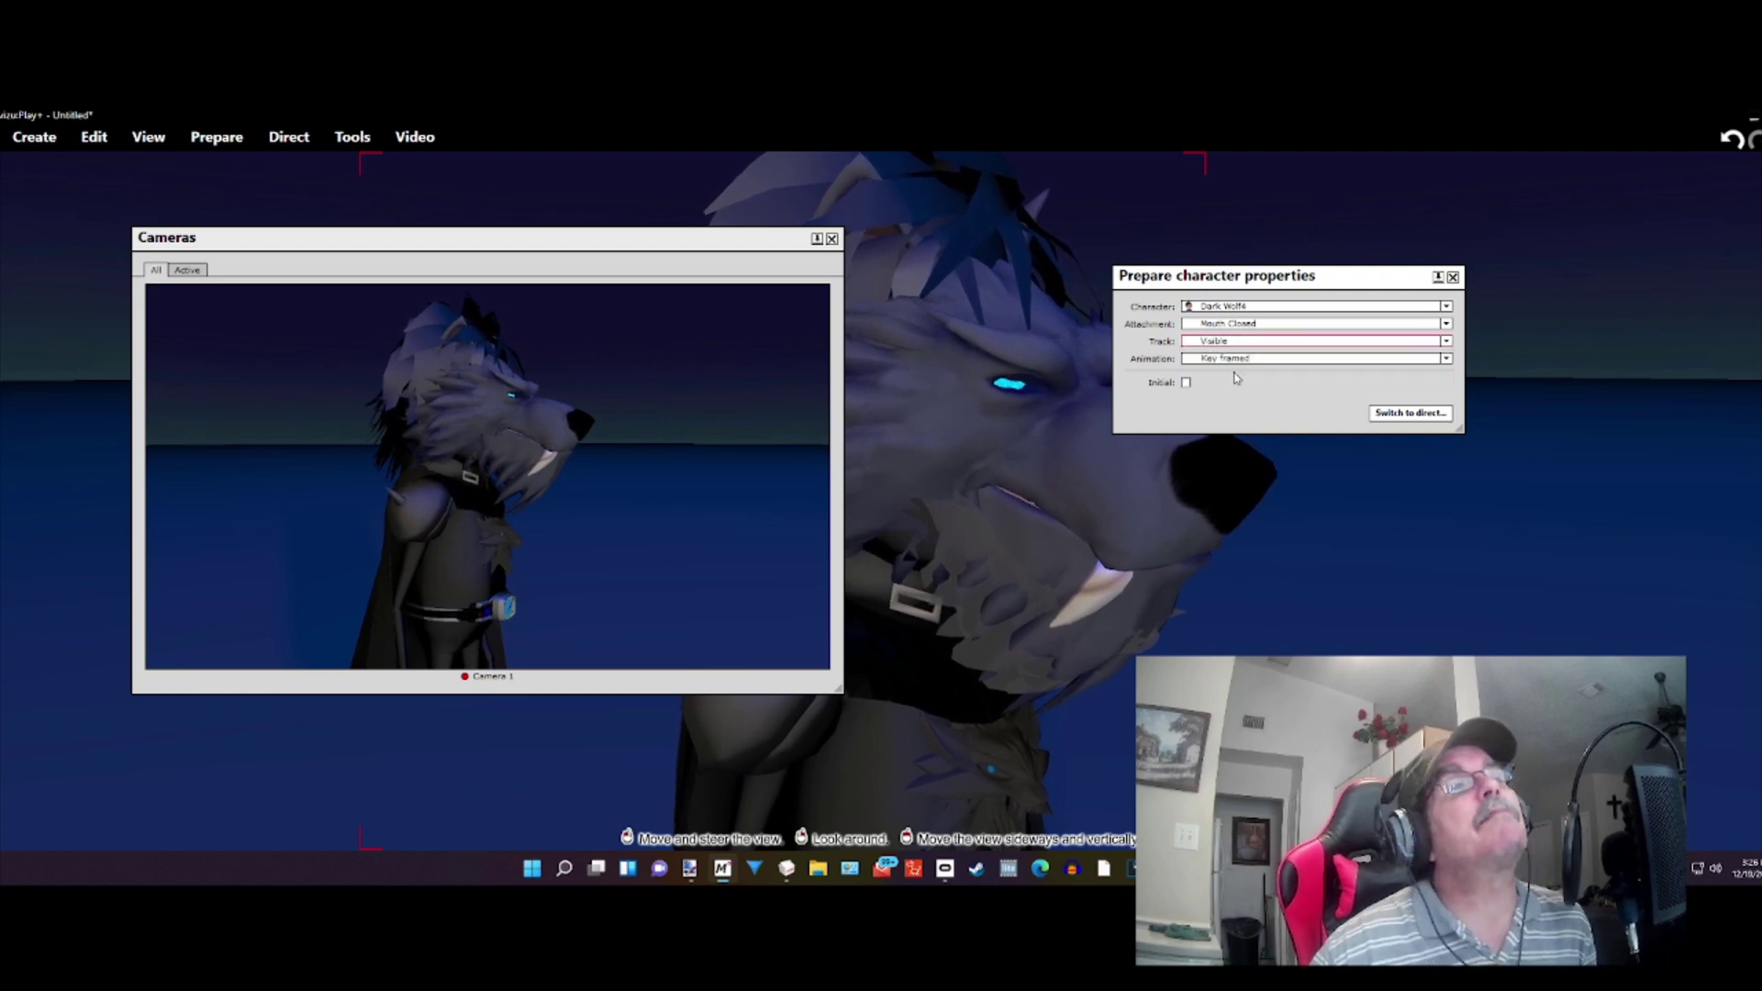
pyautogui.click(1243, 364)
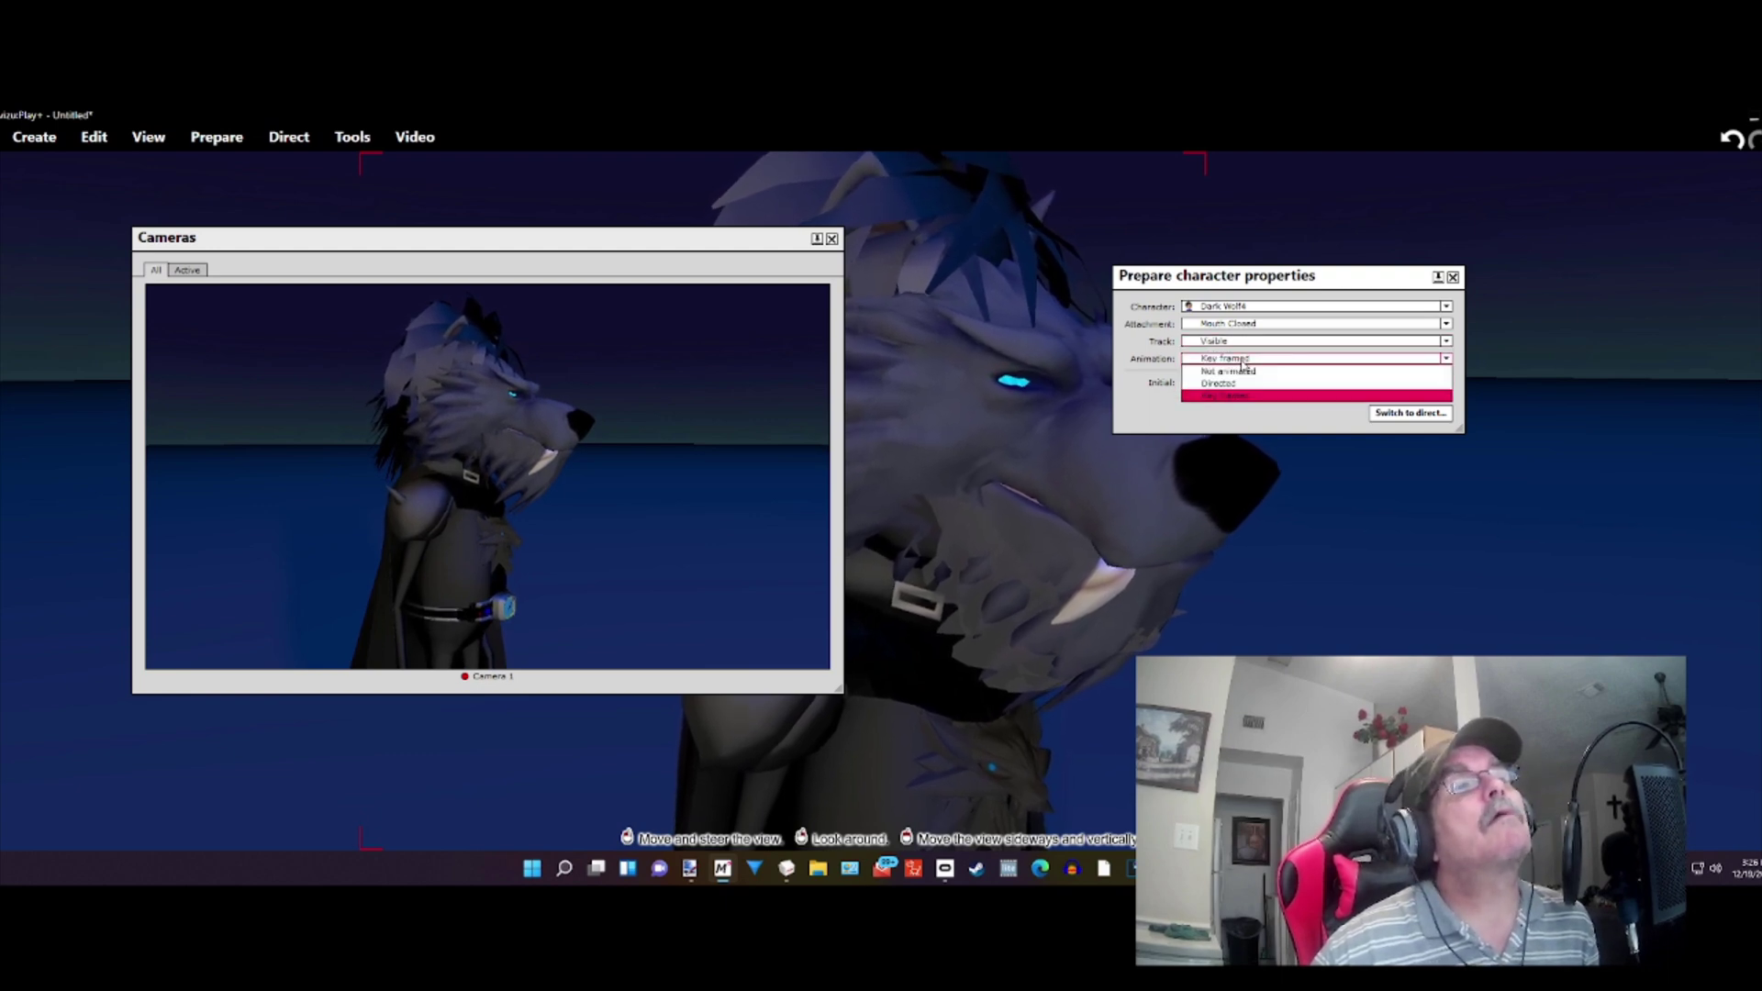
pyautogui.click(1233, 402)
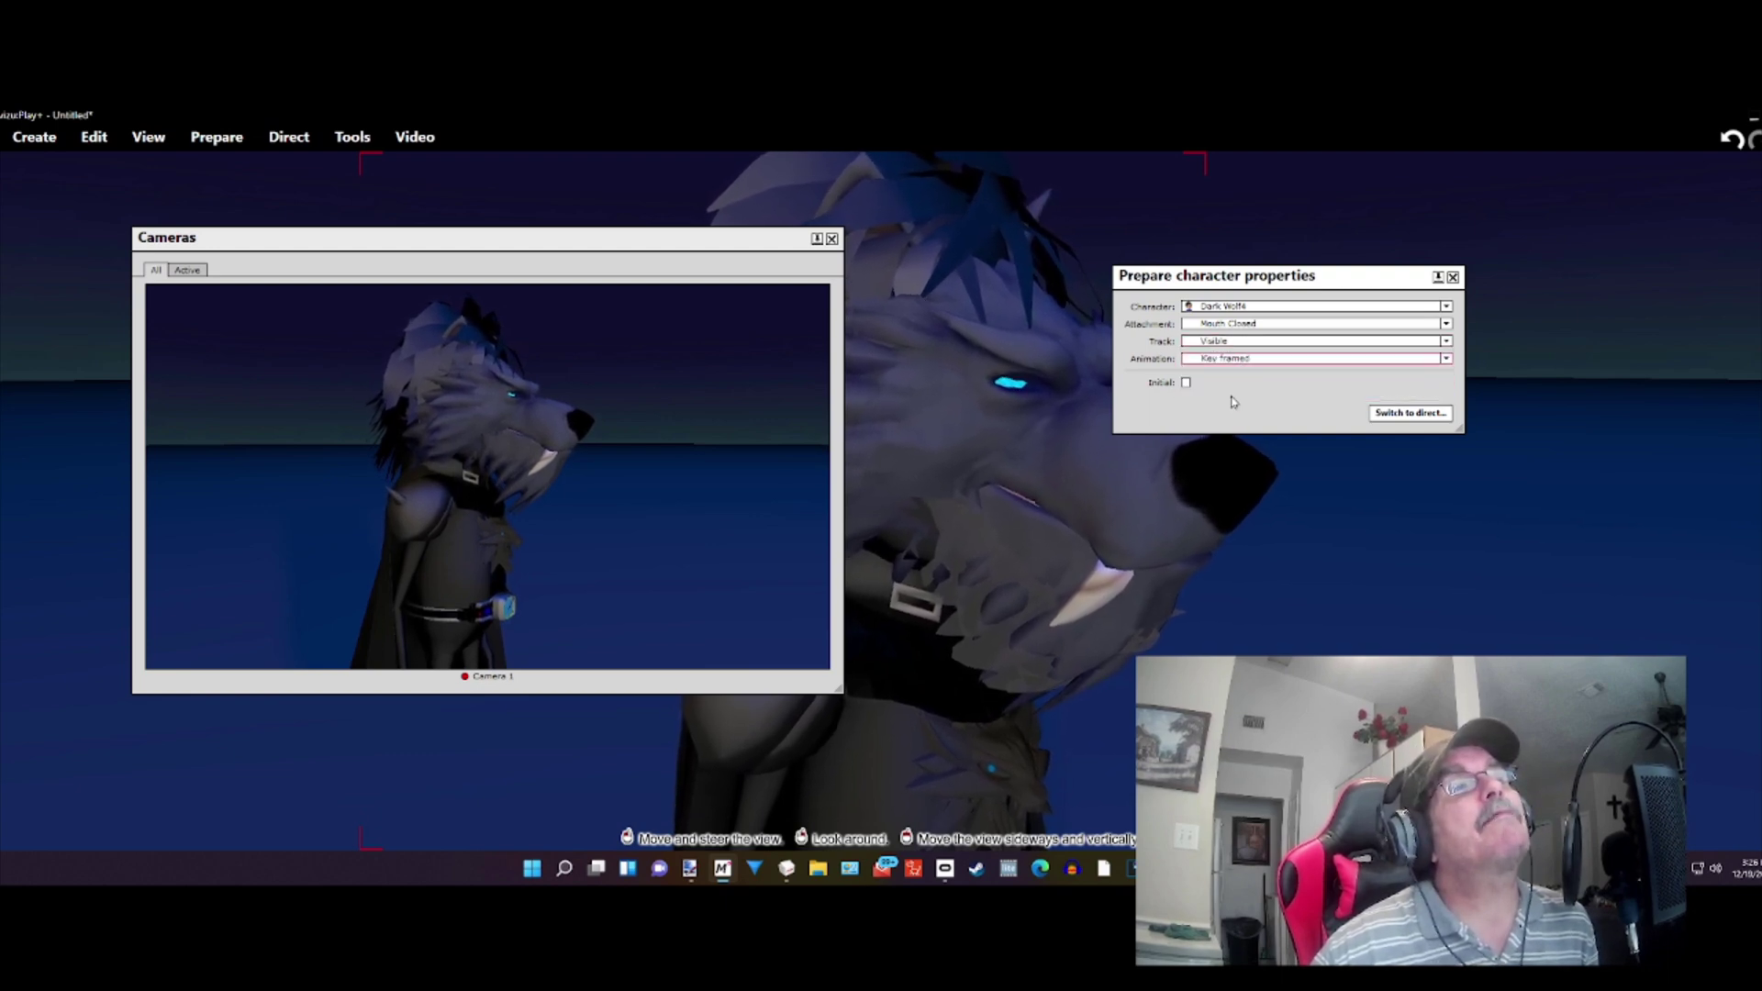
pyautogui.click(1414, 414)
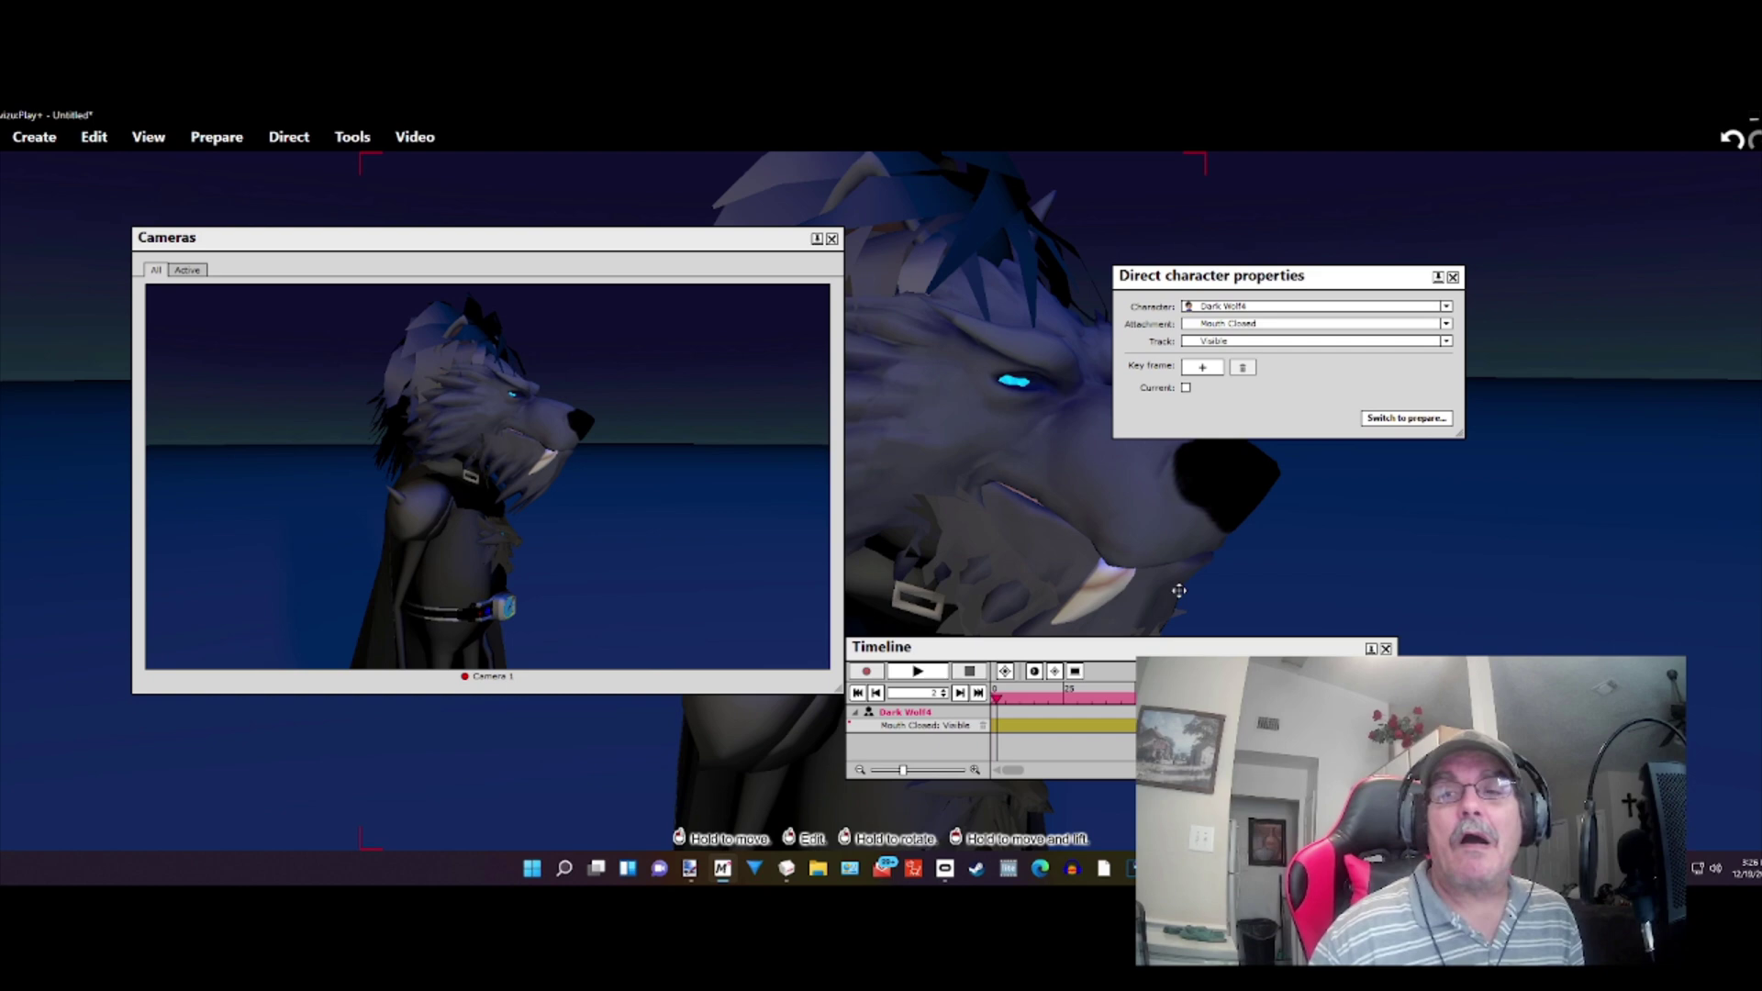
# Step: Reselect Mouth Closed, confirm its Visible track is Key framed with Initial on, and return to direct
pyautogui.click(1249, 326)
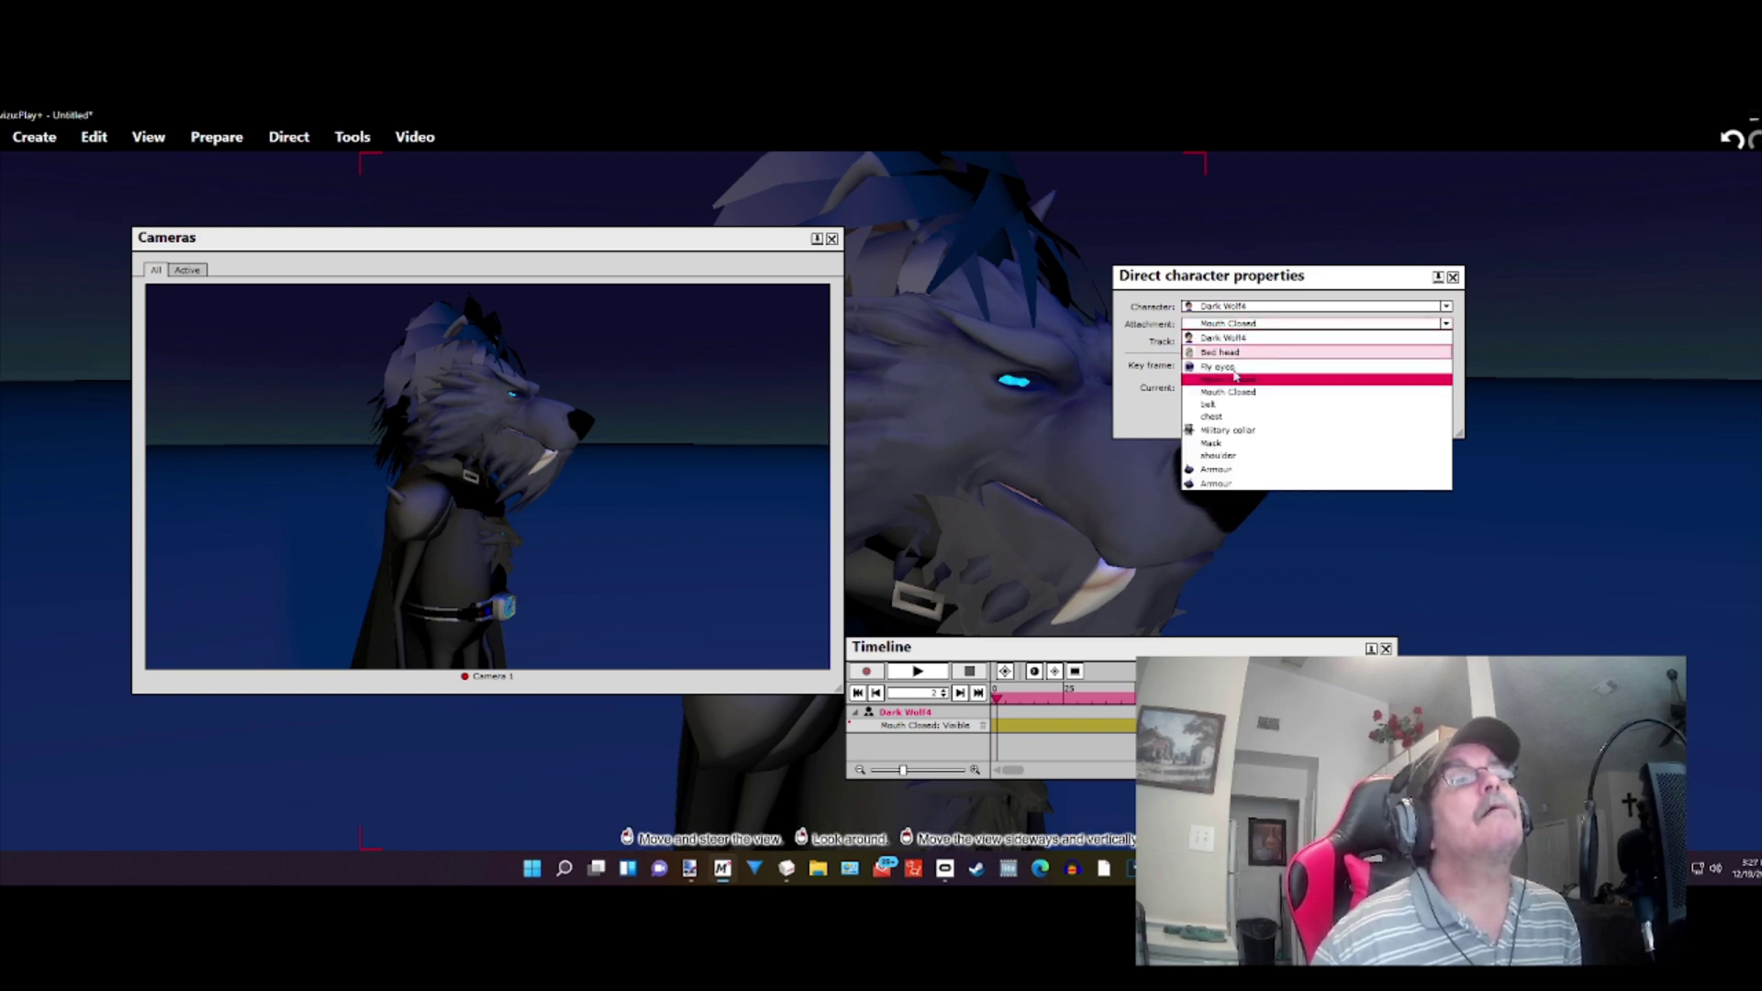
pyautogui.click(1230, 392)
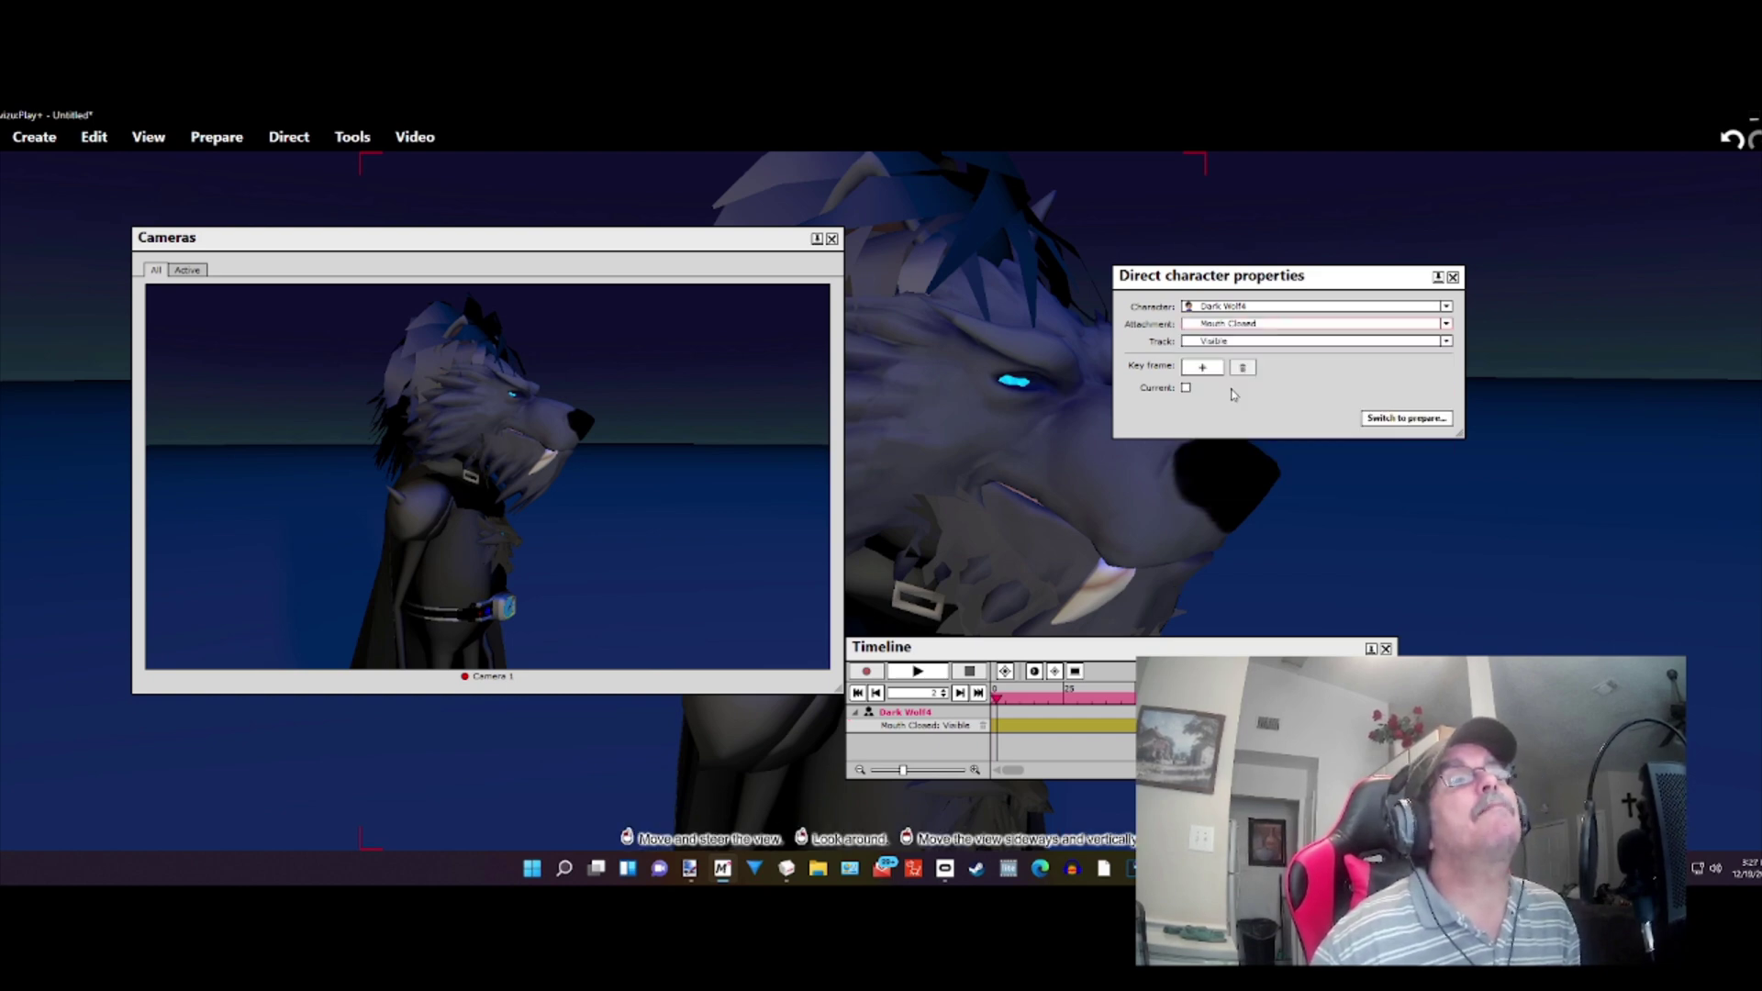
pyautogui.click(1384, 419)
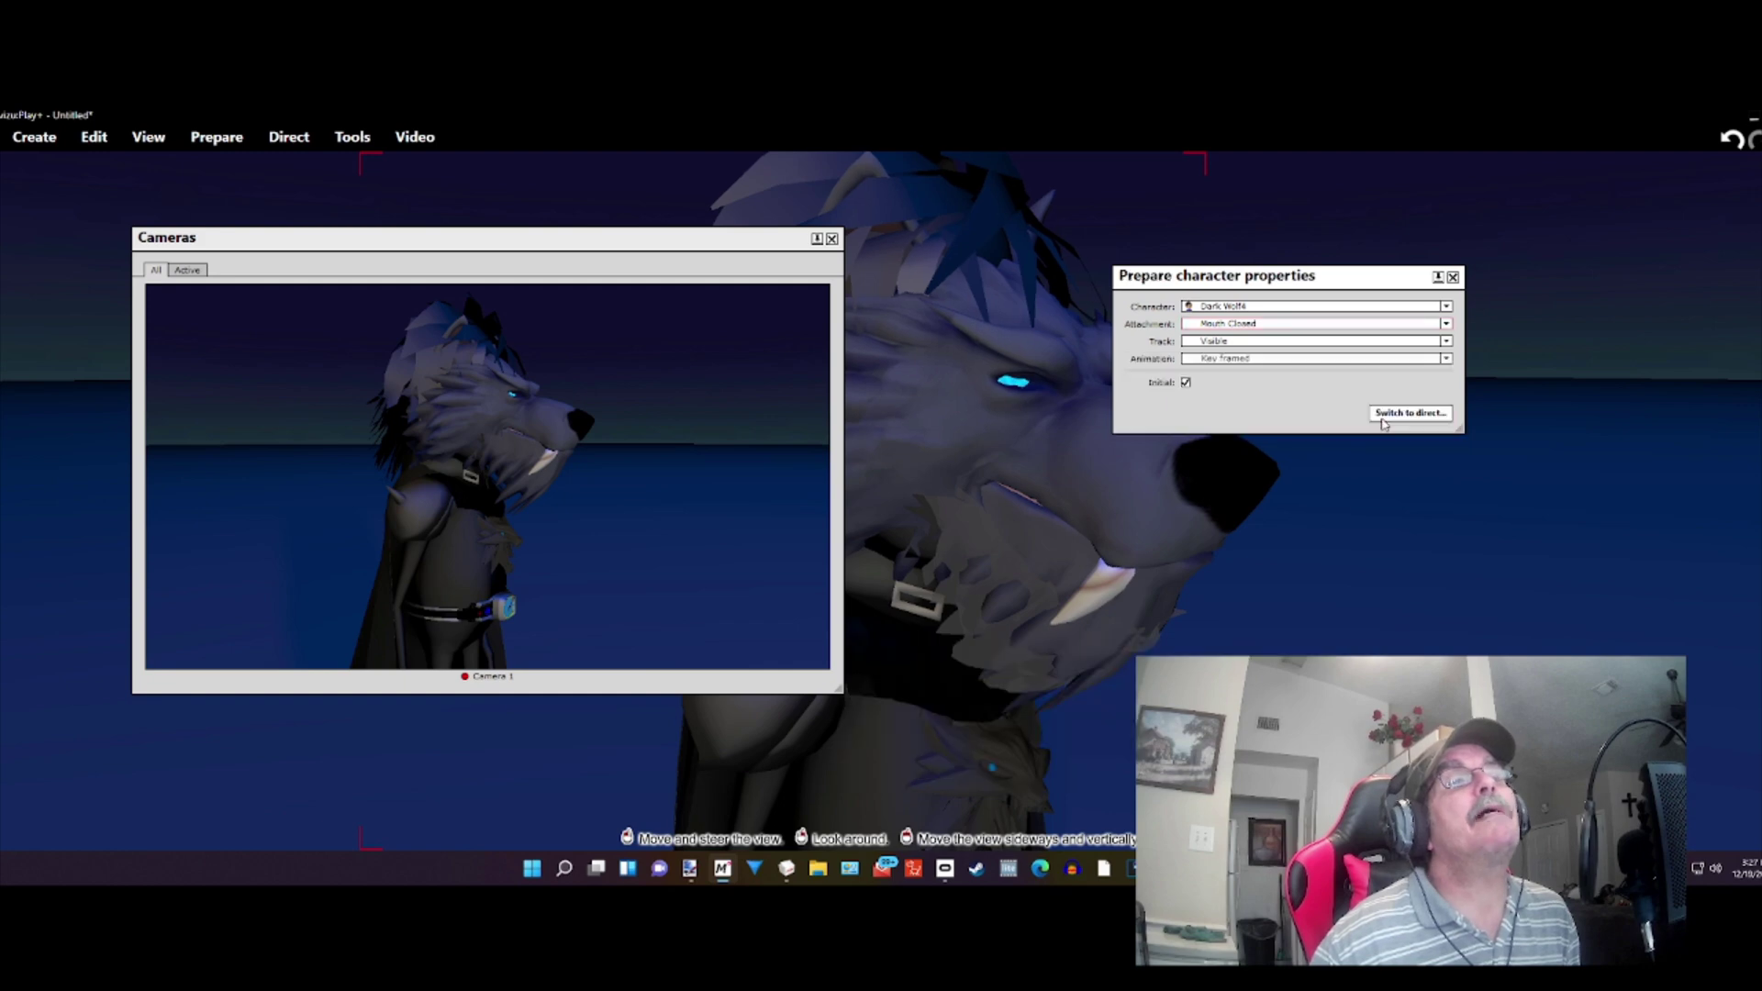
pyautogui.click(1250, 340)
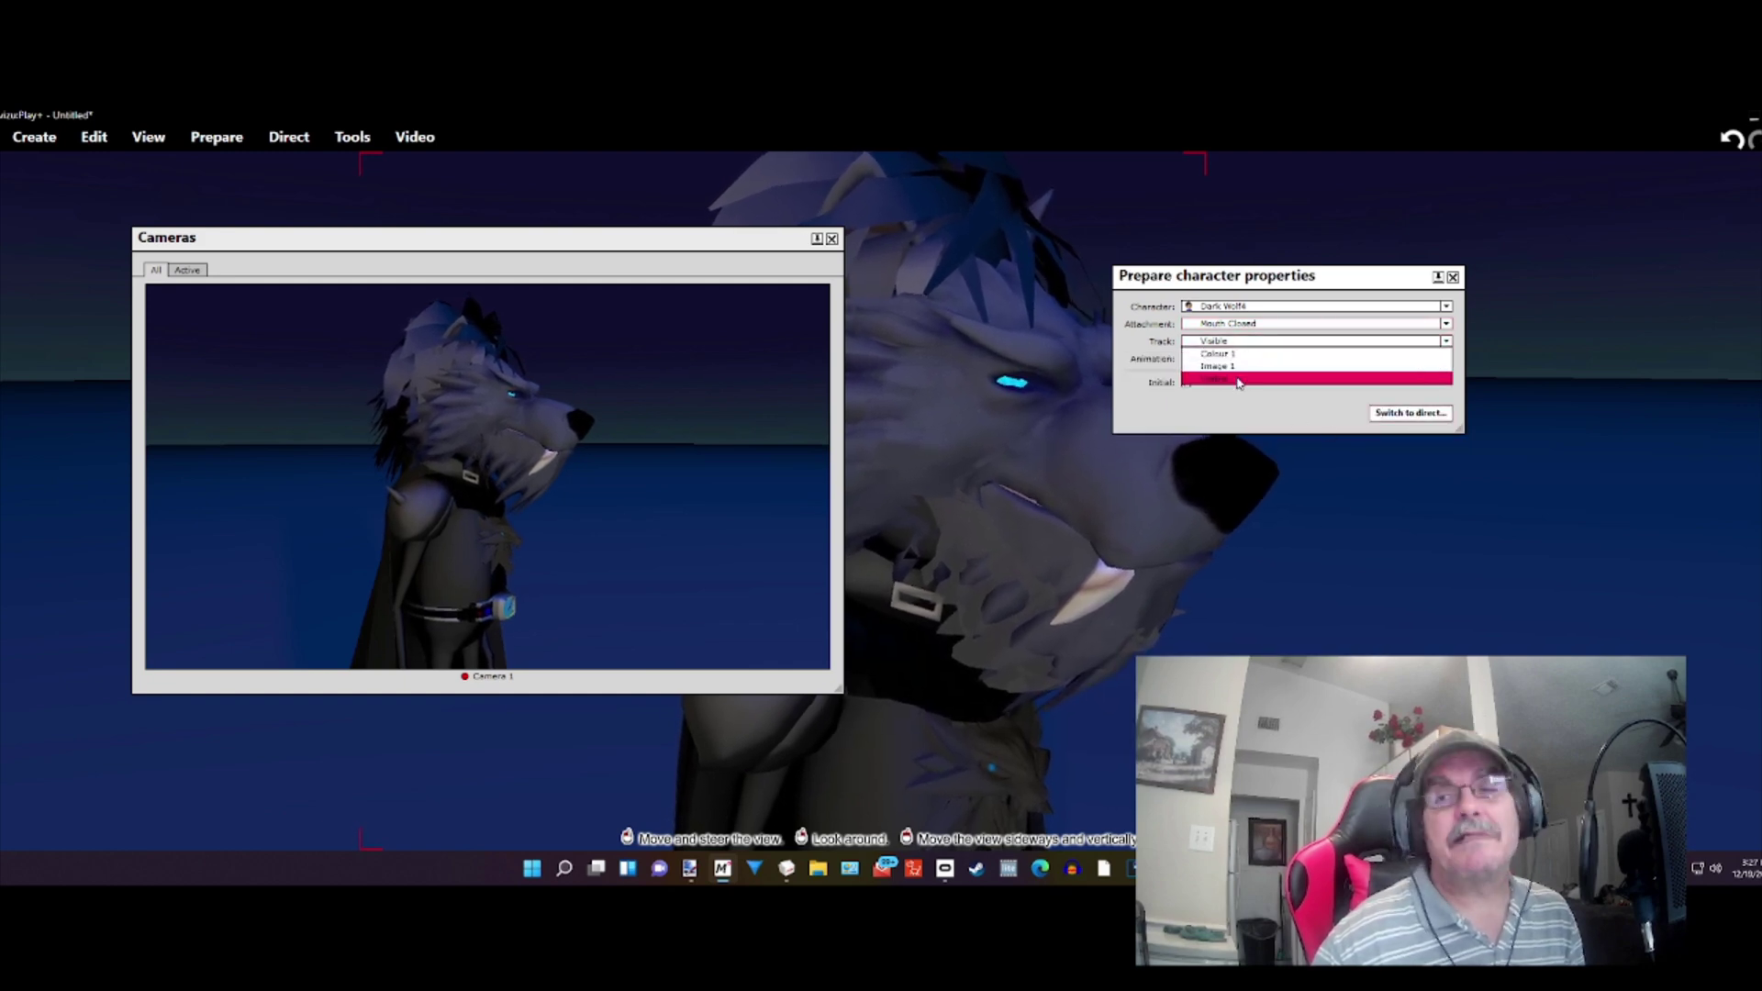
pyautogui.click(1239, 379)
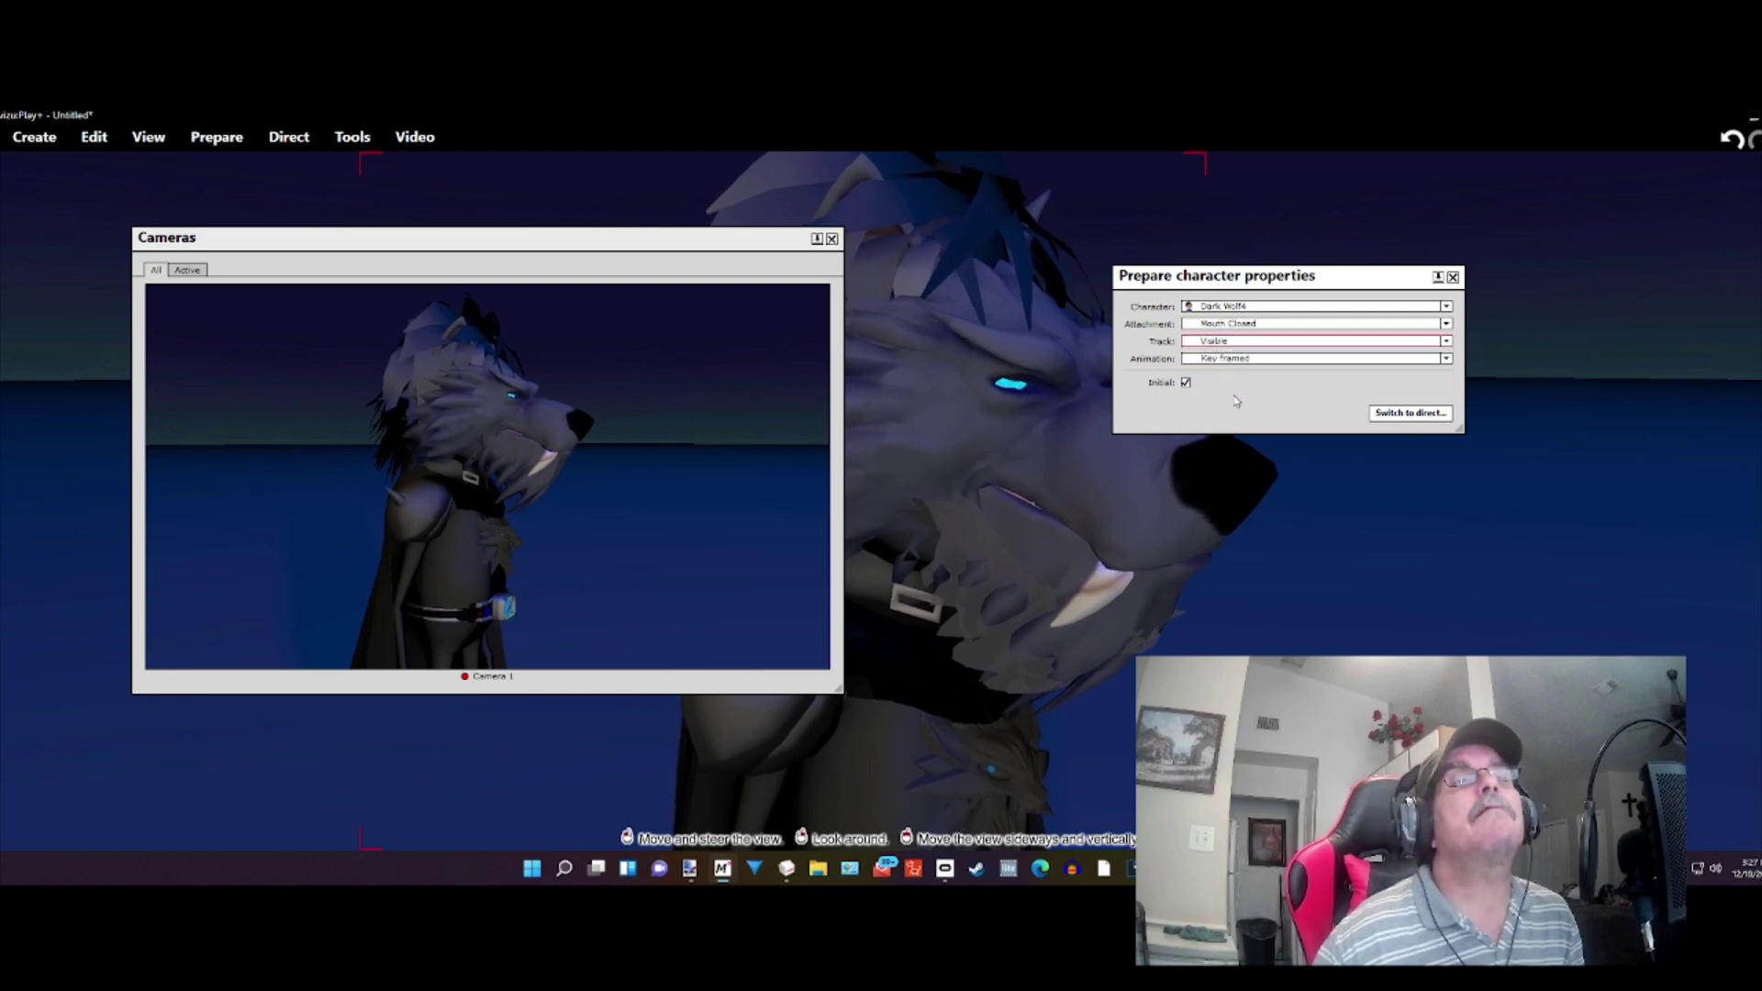
pyautogui.click(1248, 358)
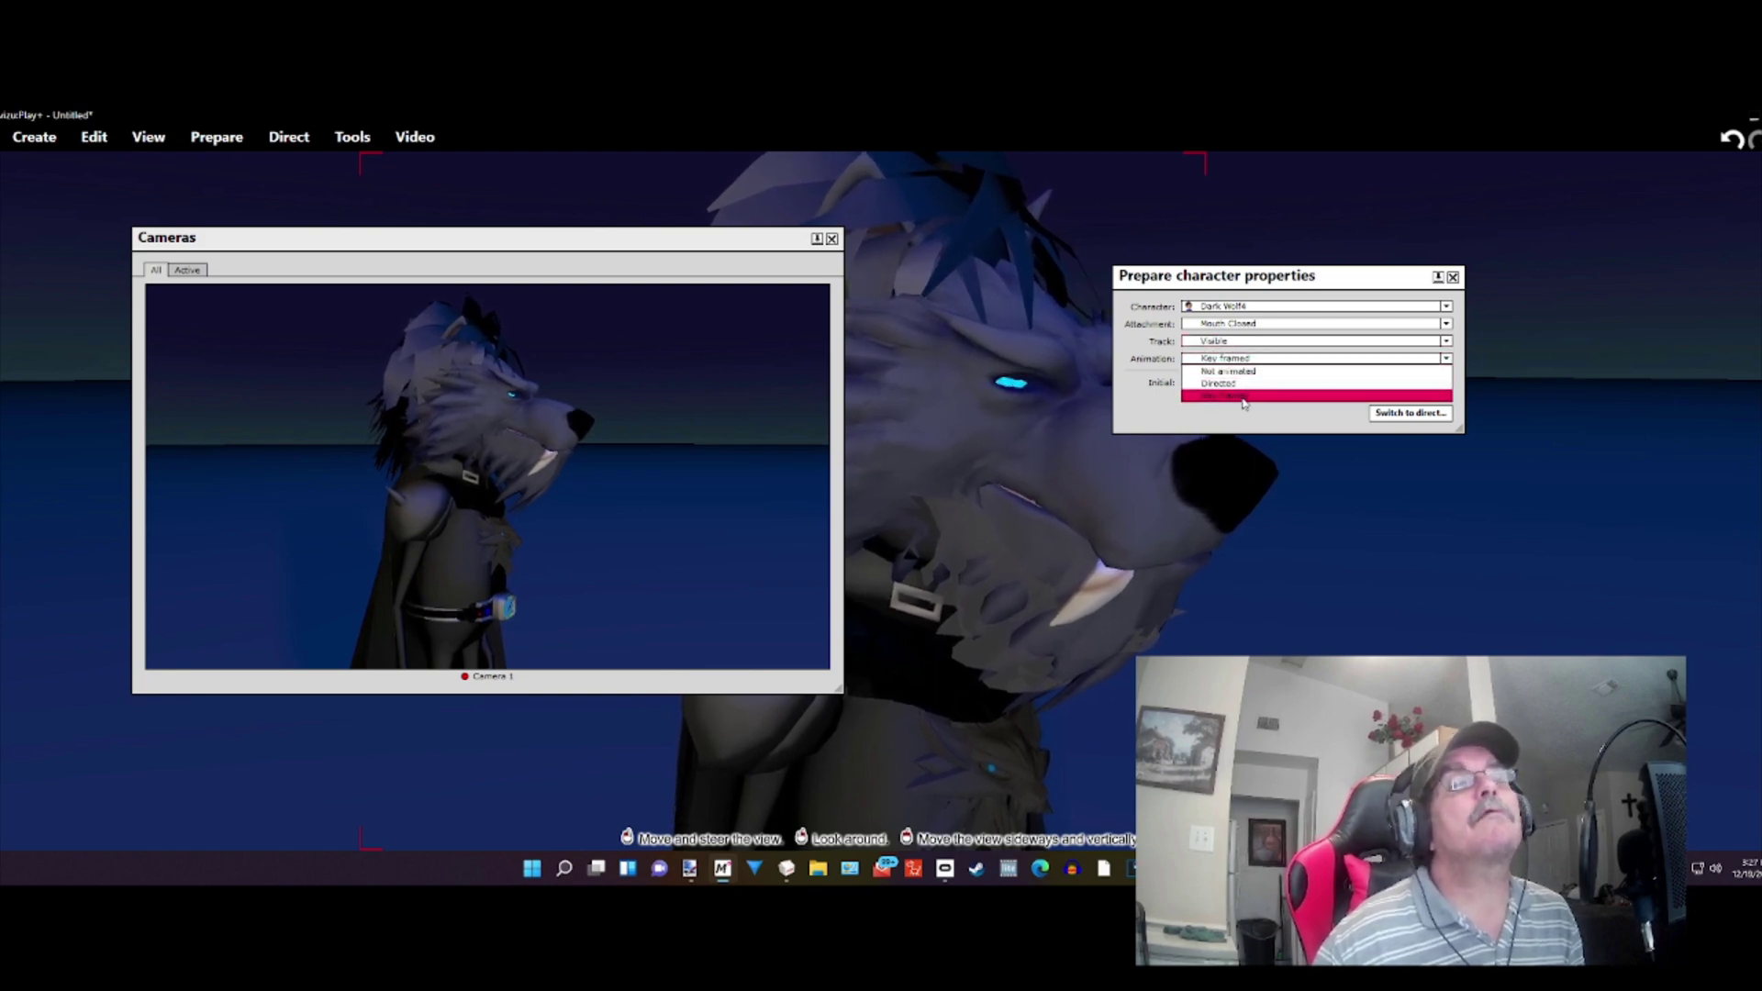
pyautogui.click(1245, 395)
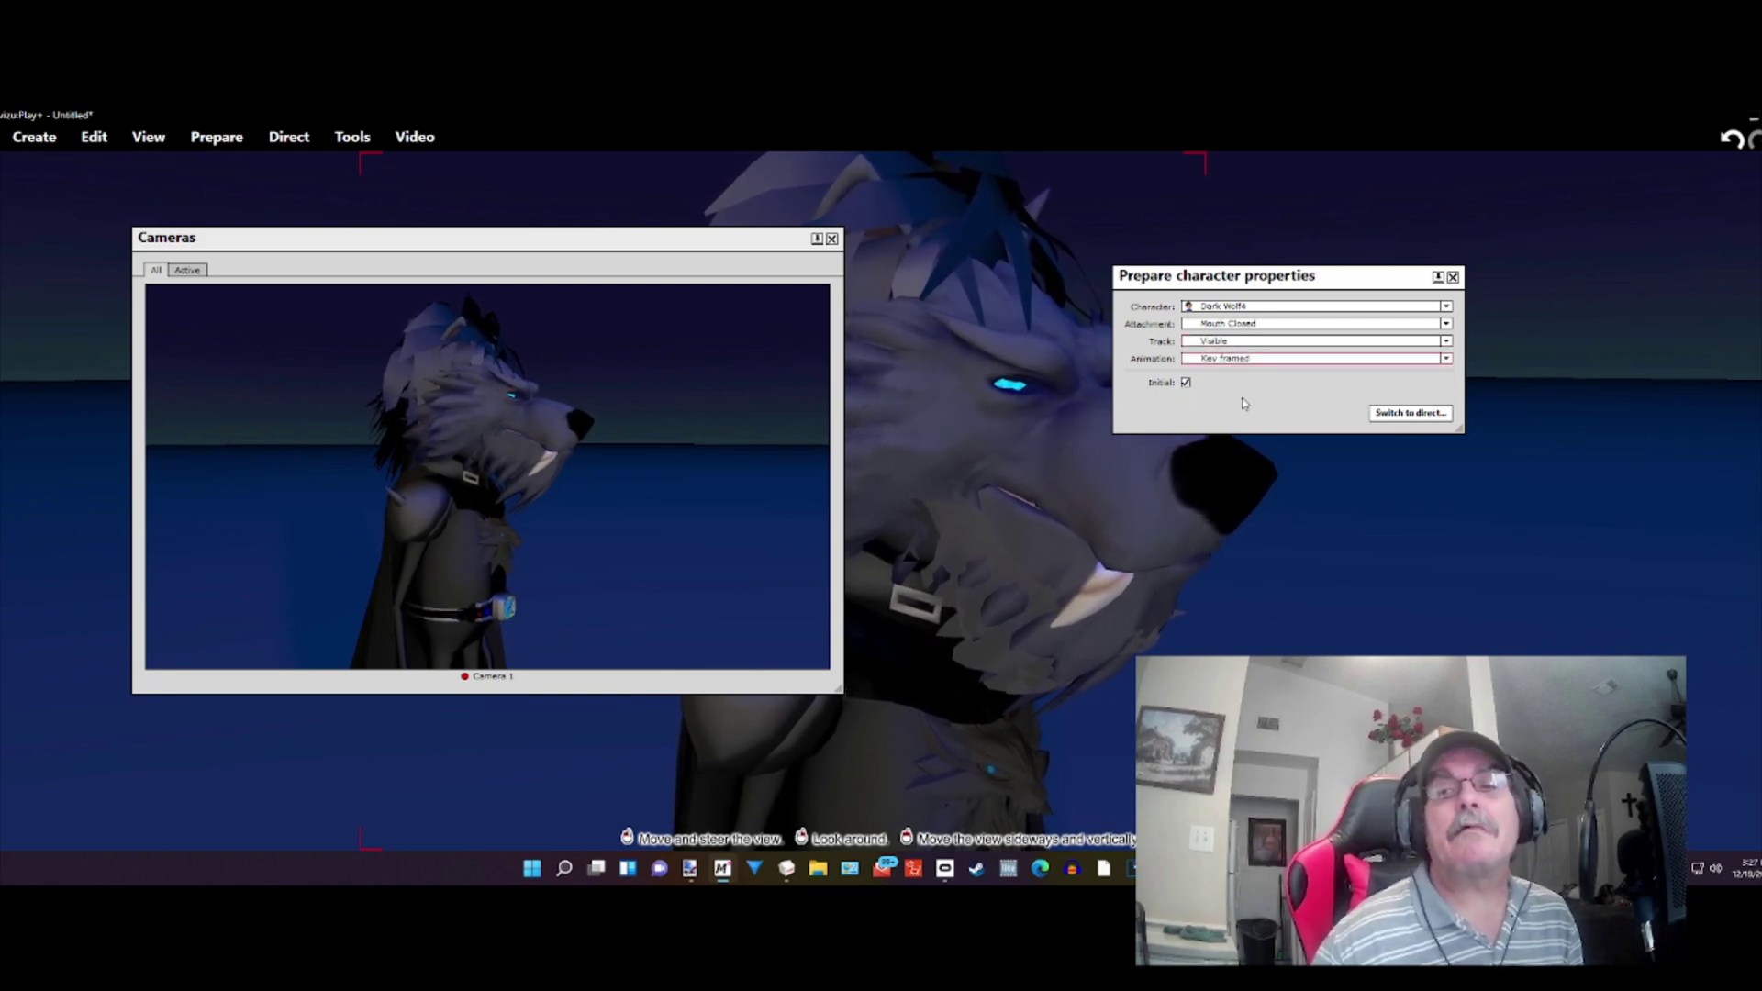
pyautogui.click(1410, 413)
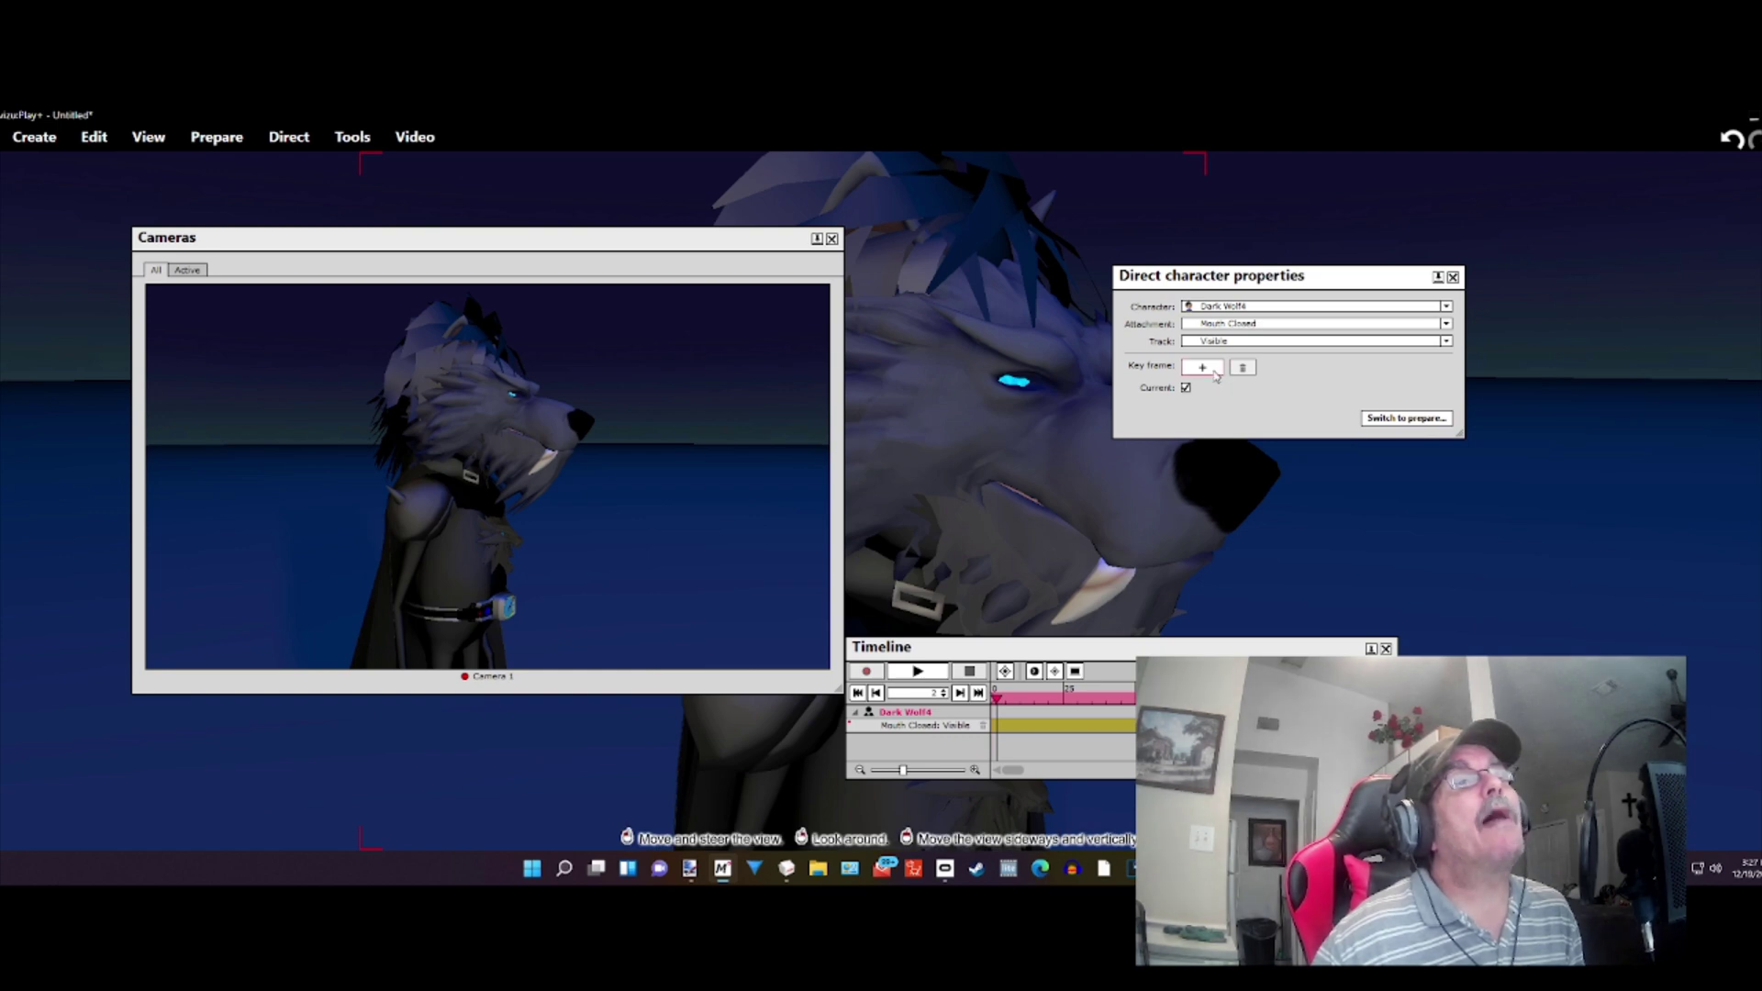
# Step: At frame 2, key Mouth Closed hidden and the other mouth attachment visible so the jaw opens
pyautogui.click(1213, 371)
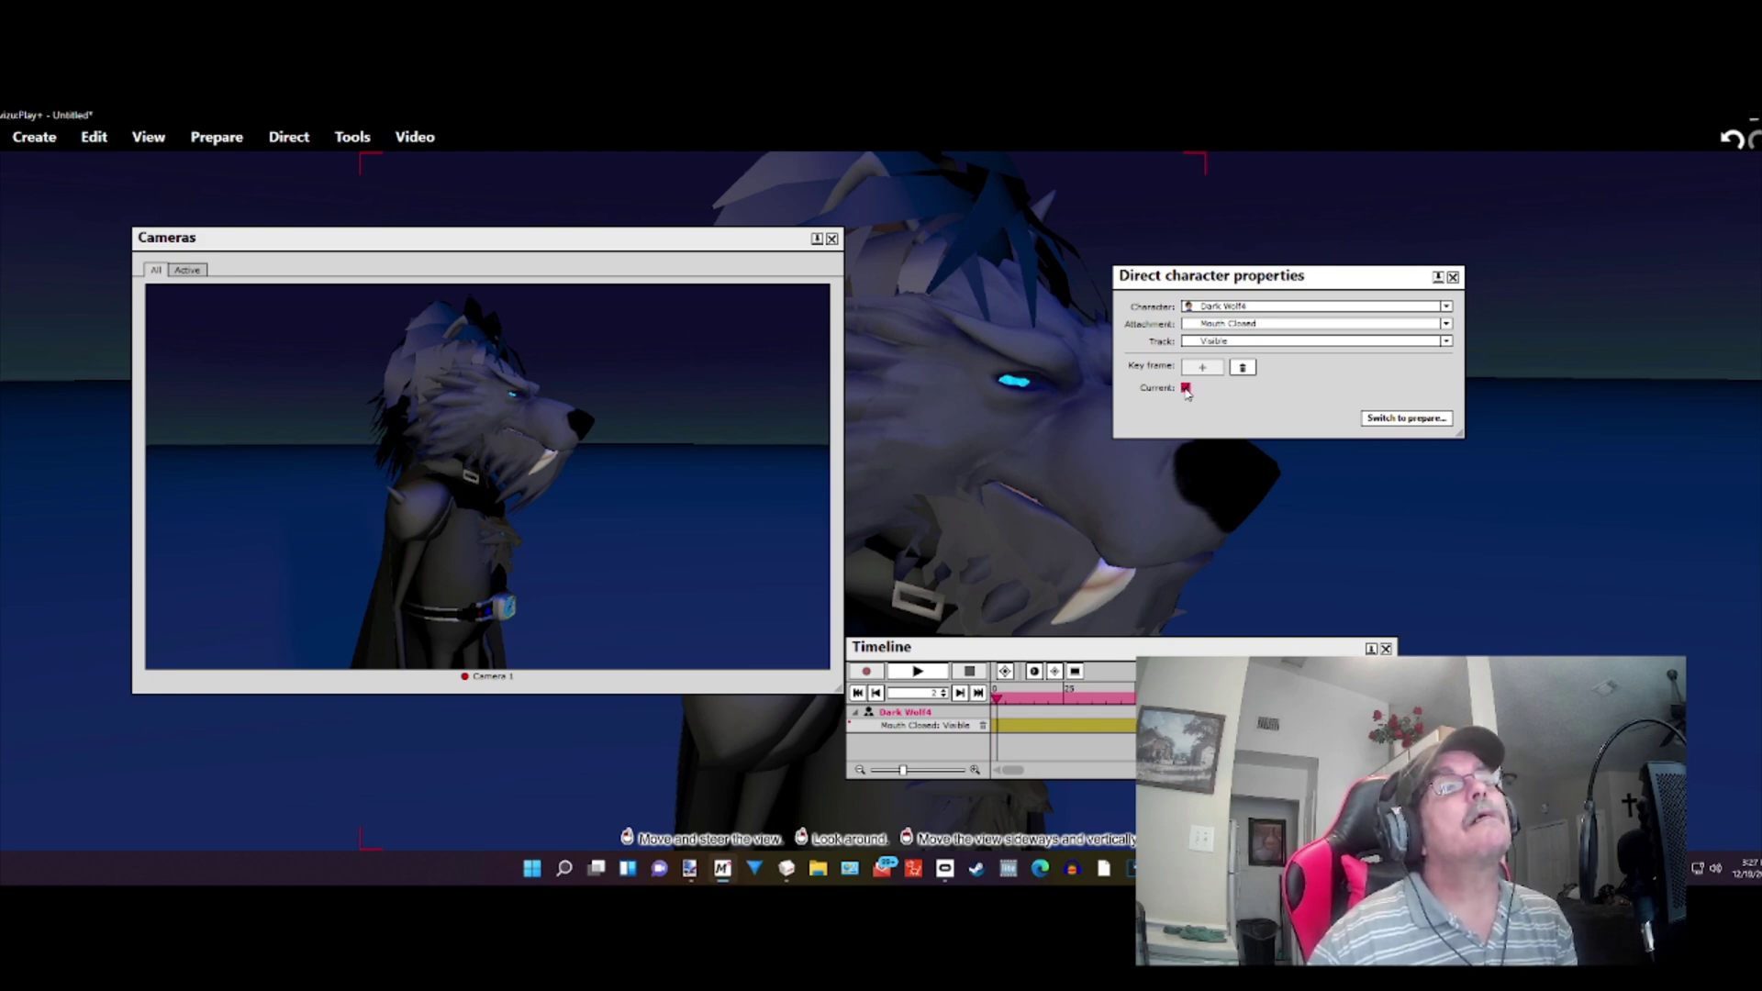
pyautogui.click(1186, 388)
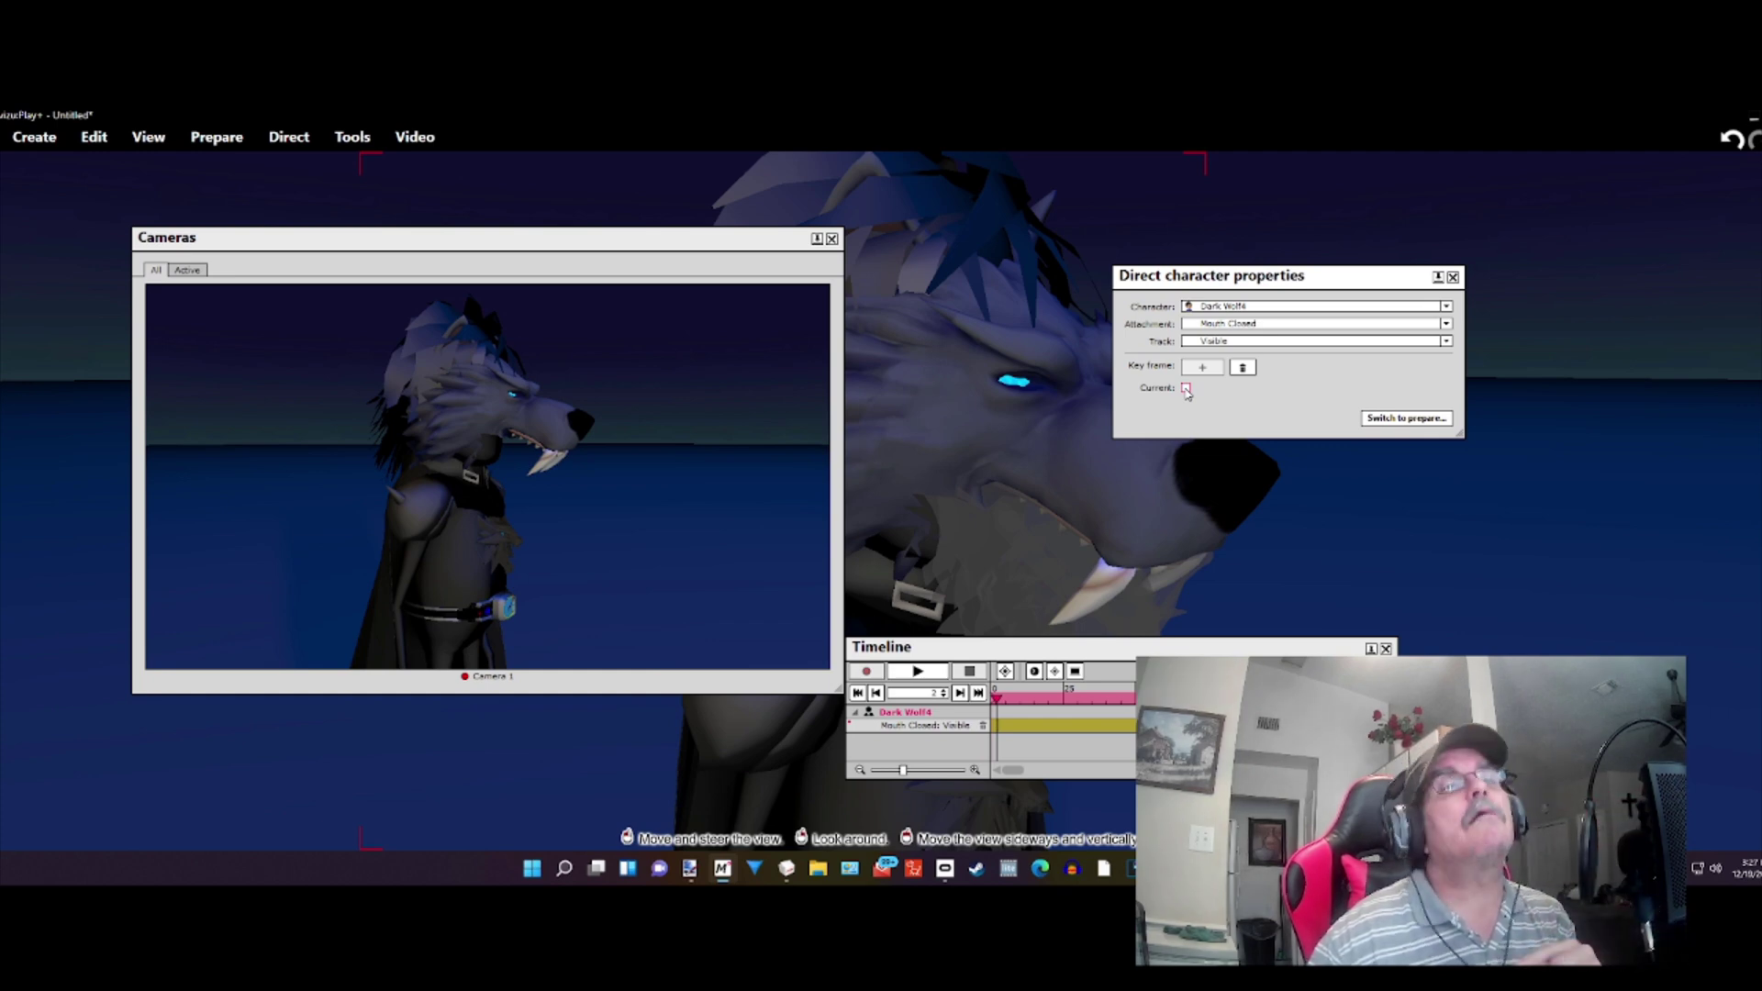
pyautogui.click(1245, 324)
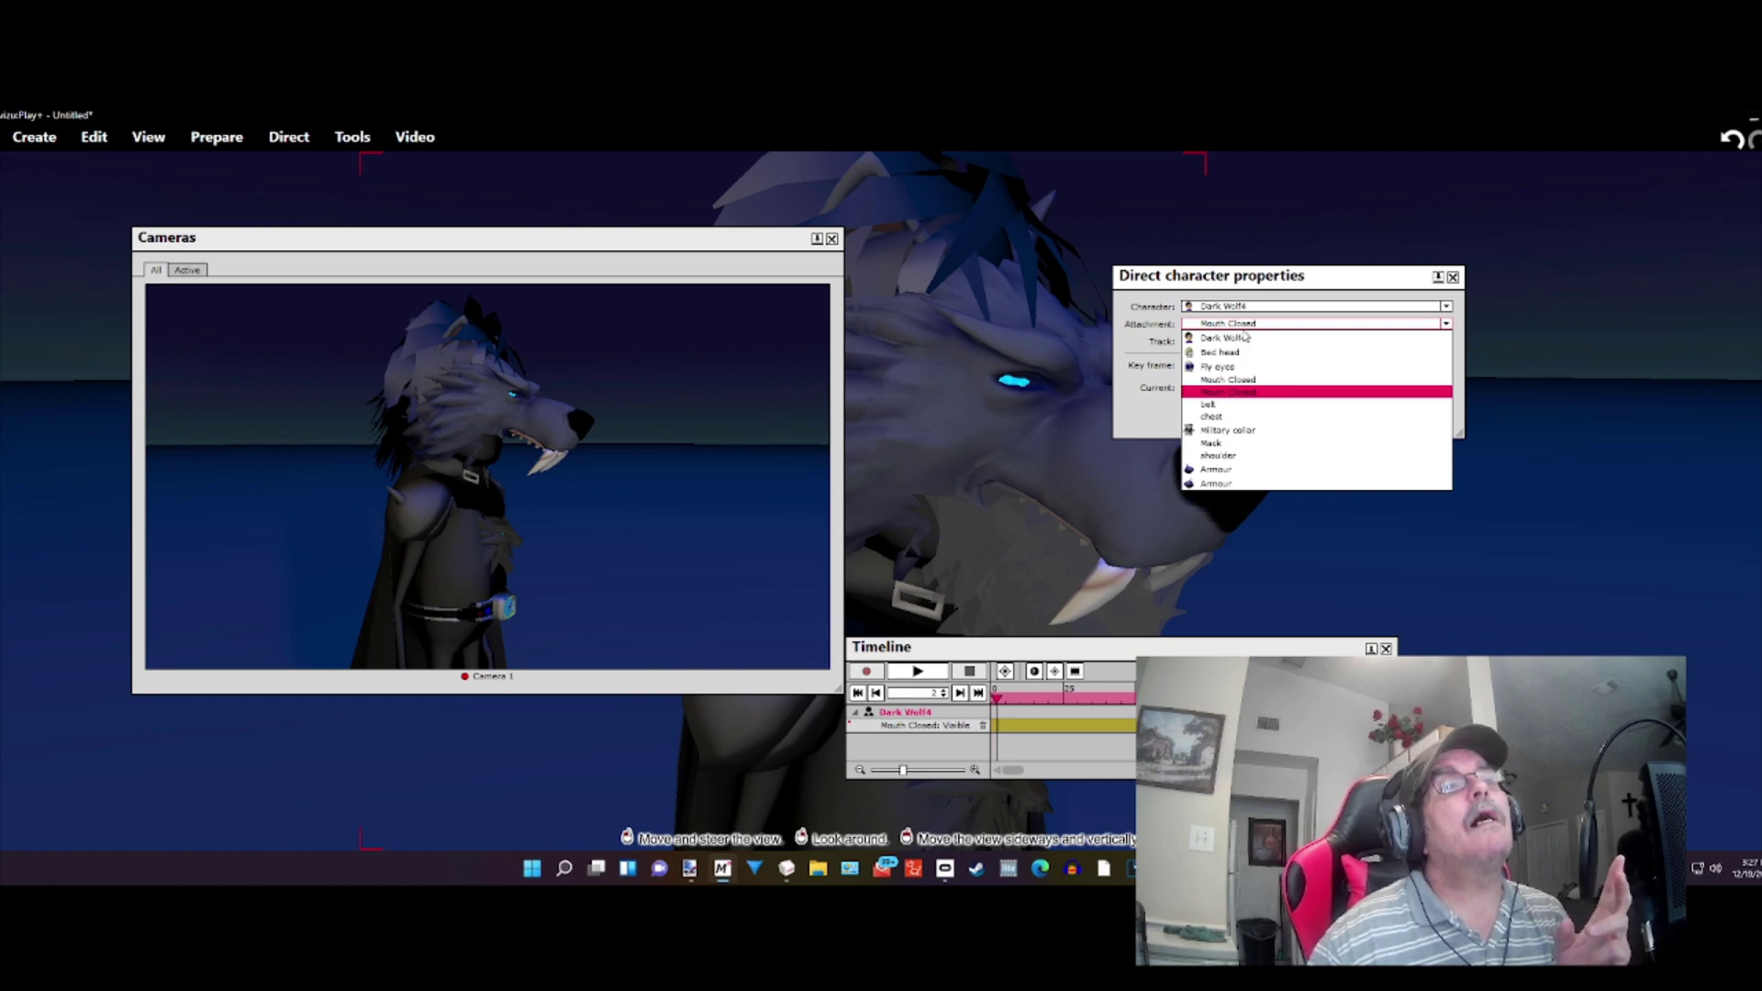
pyautogui.click(1249, 384)
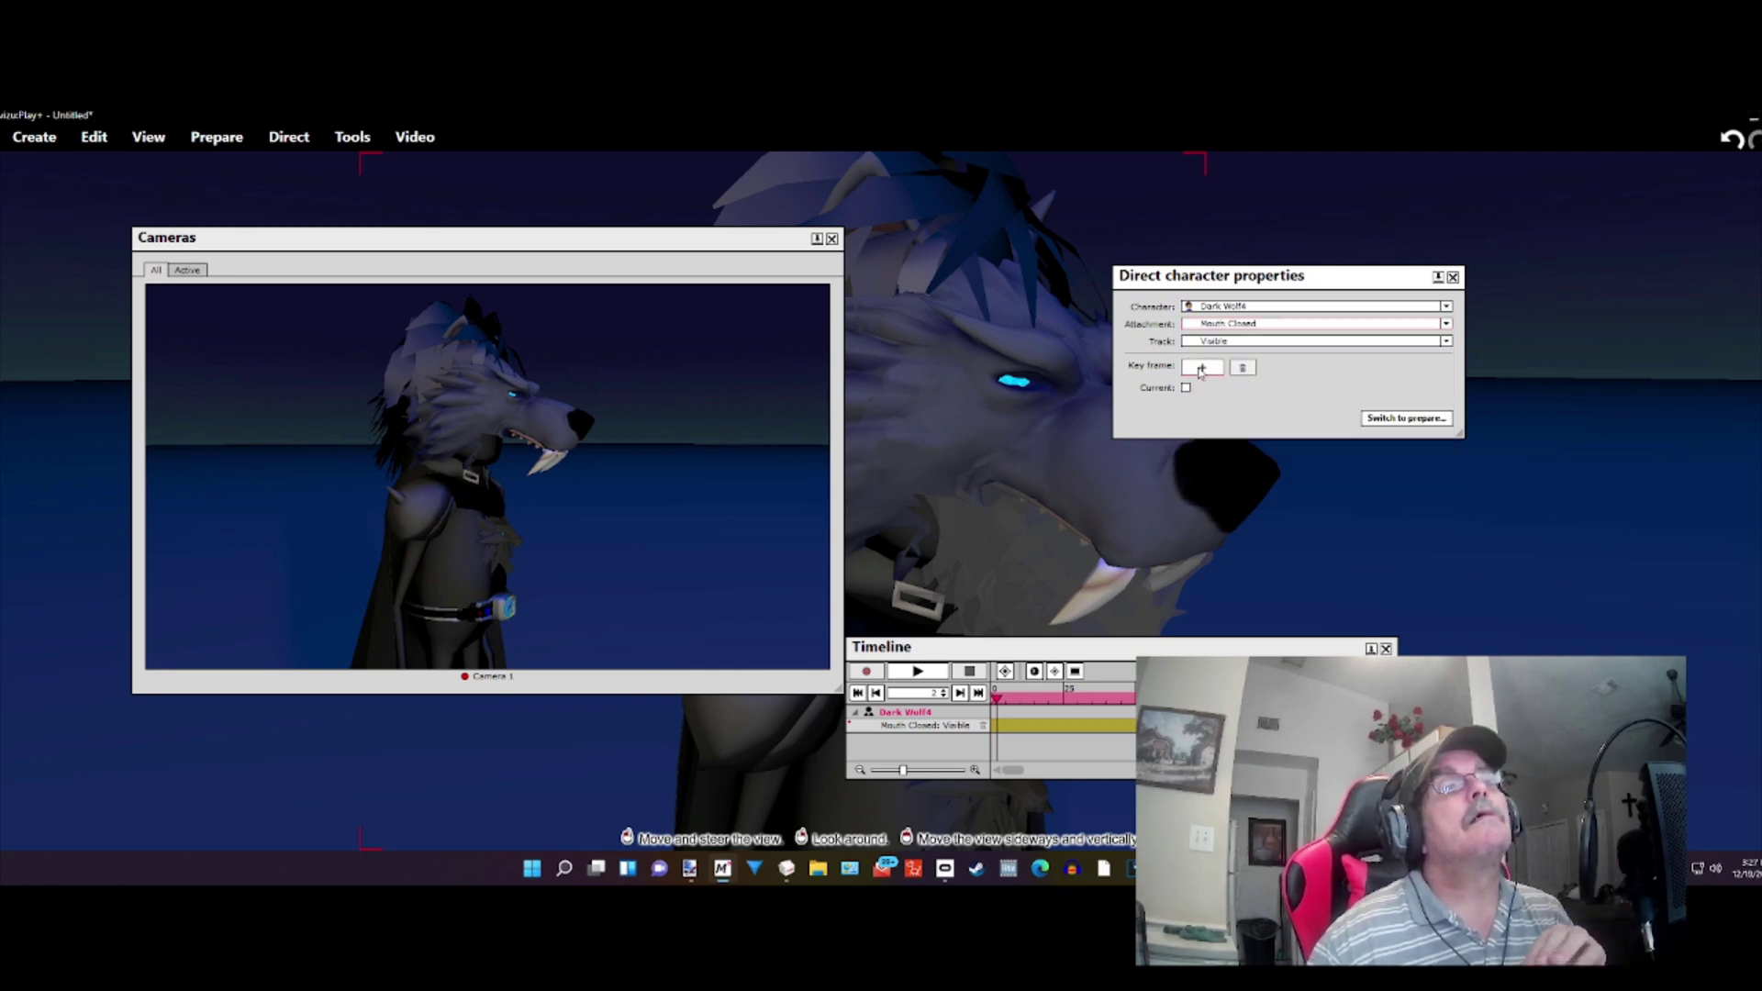
pyautogui.click(1202, 368)
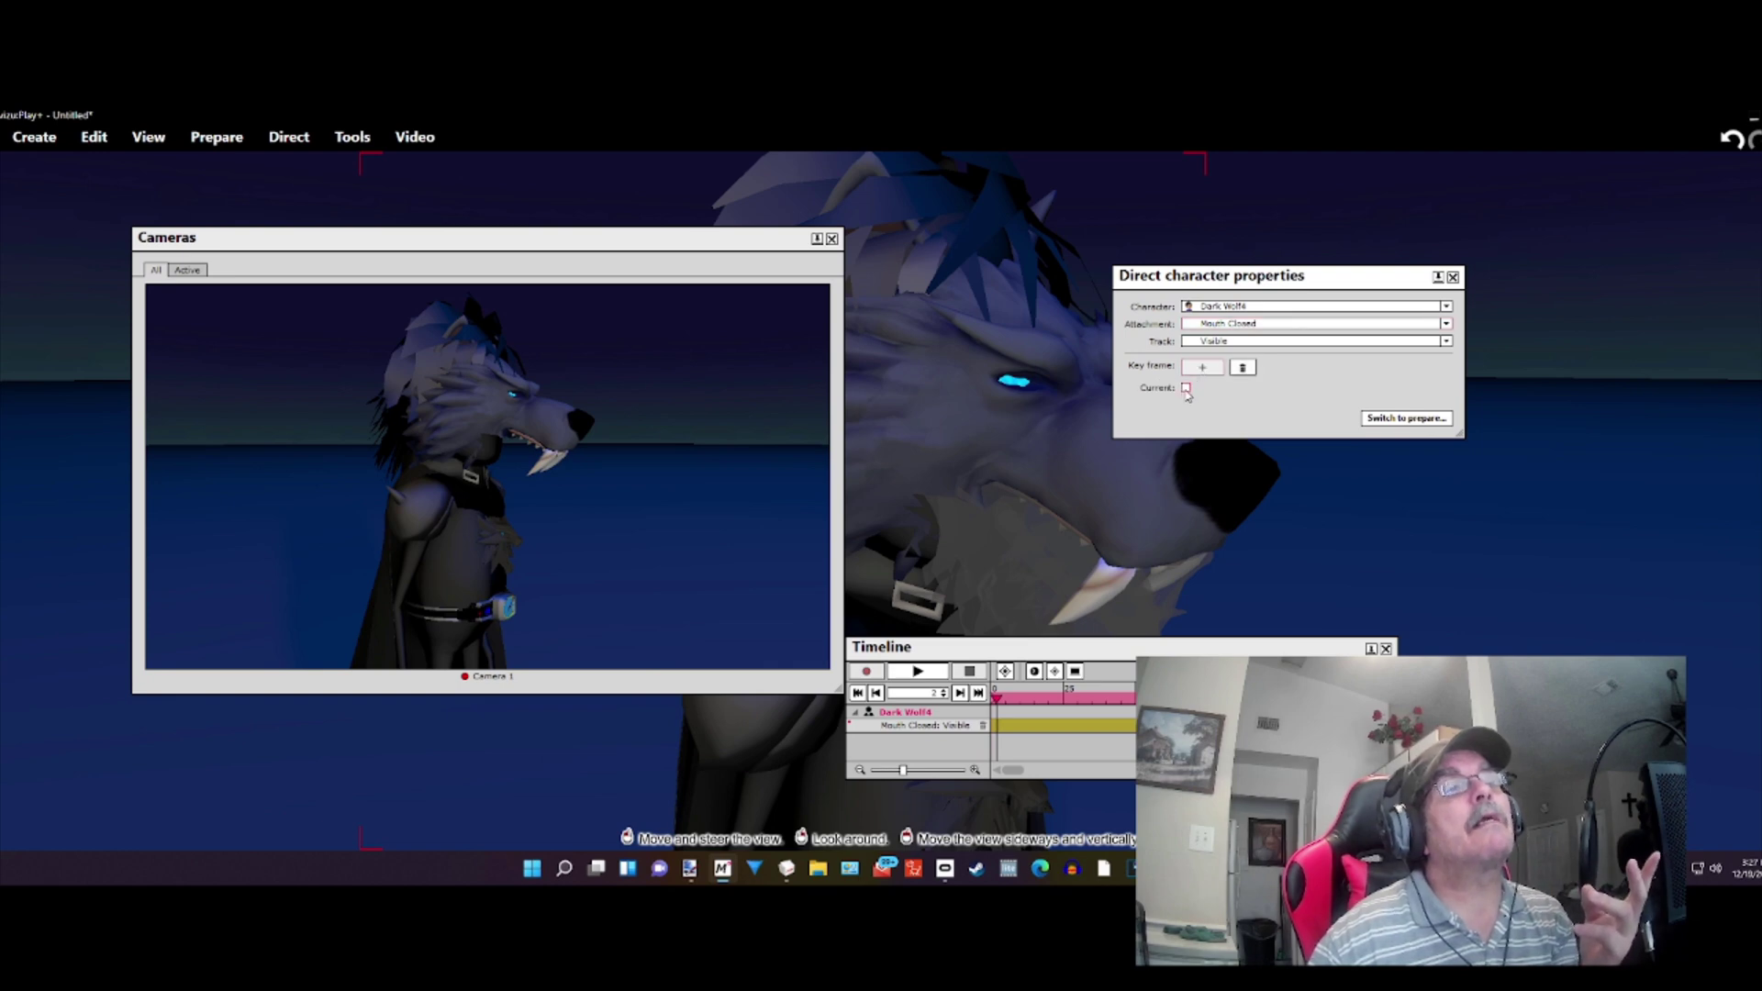
pyautogui.click(1186, 388)
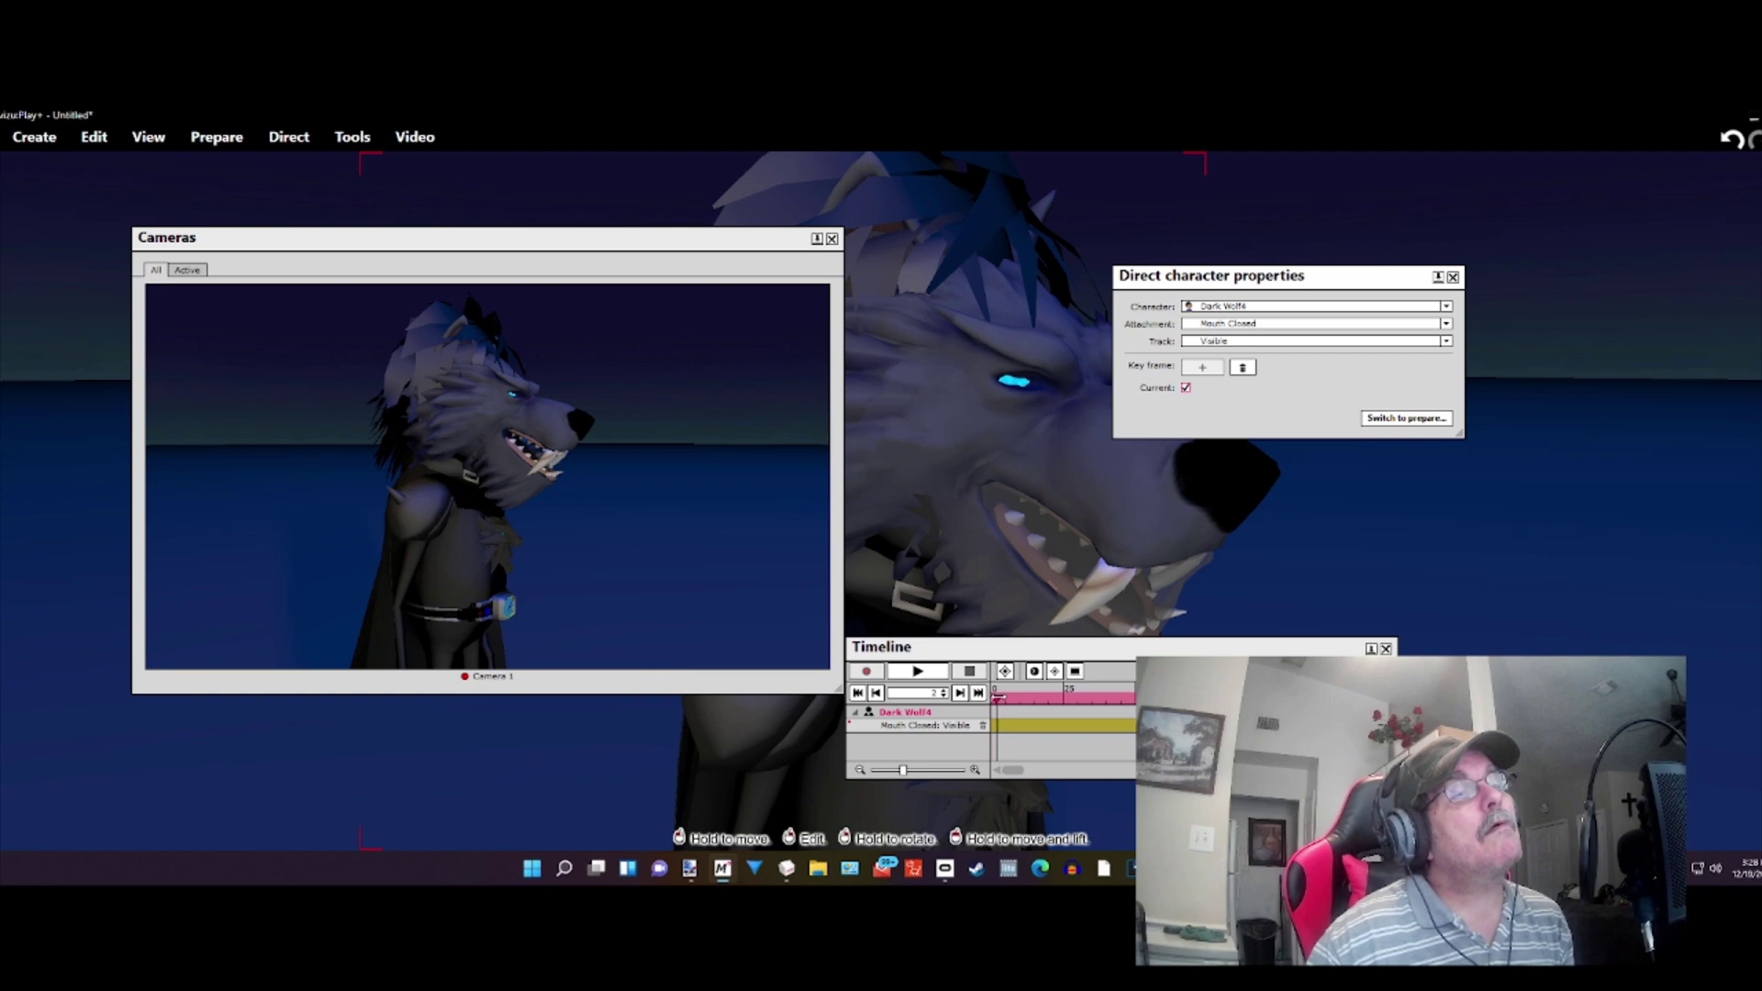
# Step: At frame 4, add a Visible key frame on the current mouth attachment with Current unticked
pyautogui.click(1003, 695)
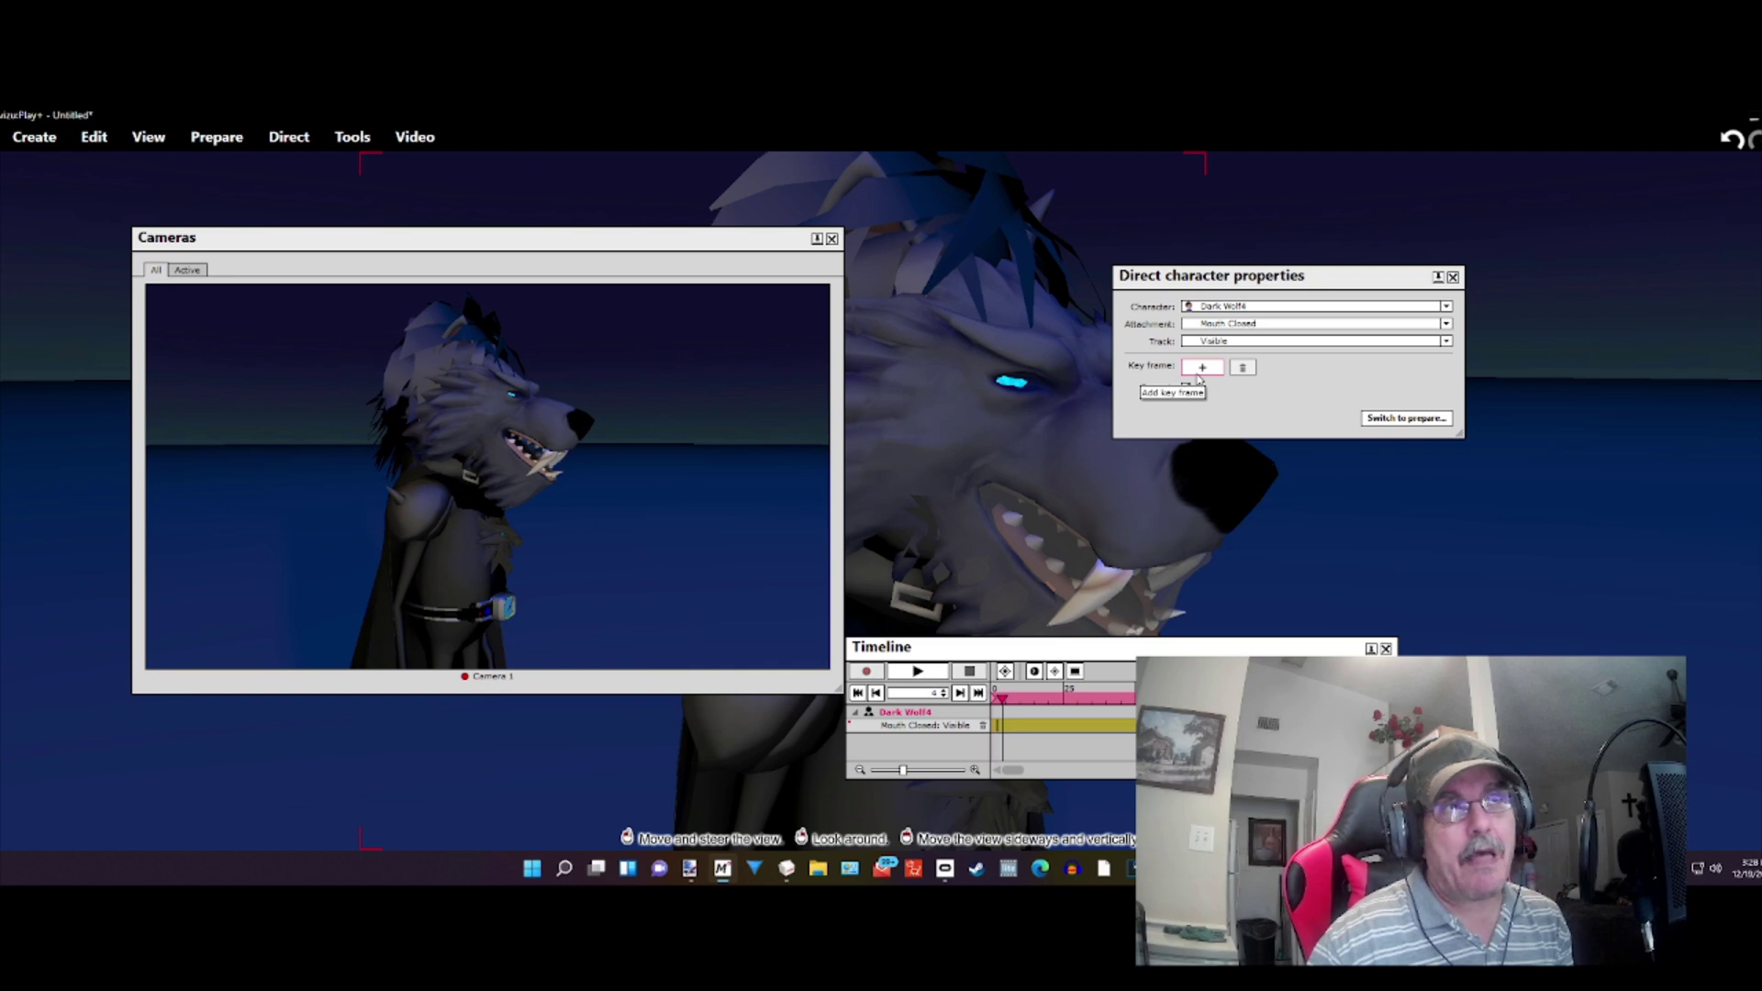
pyautogui.click(1199, 370)
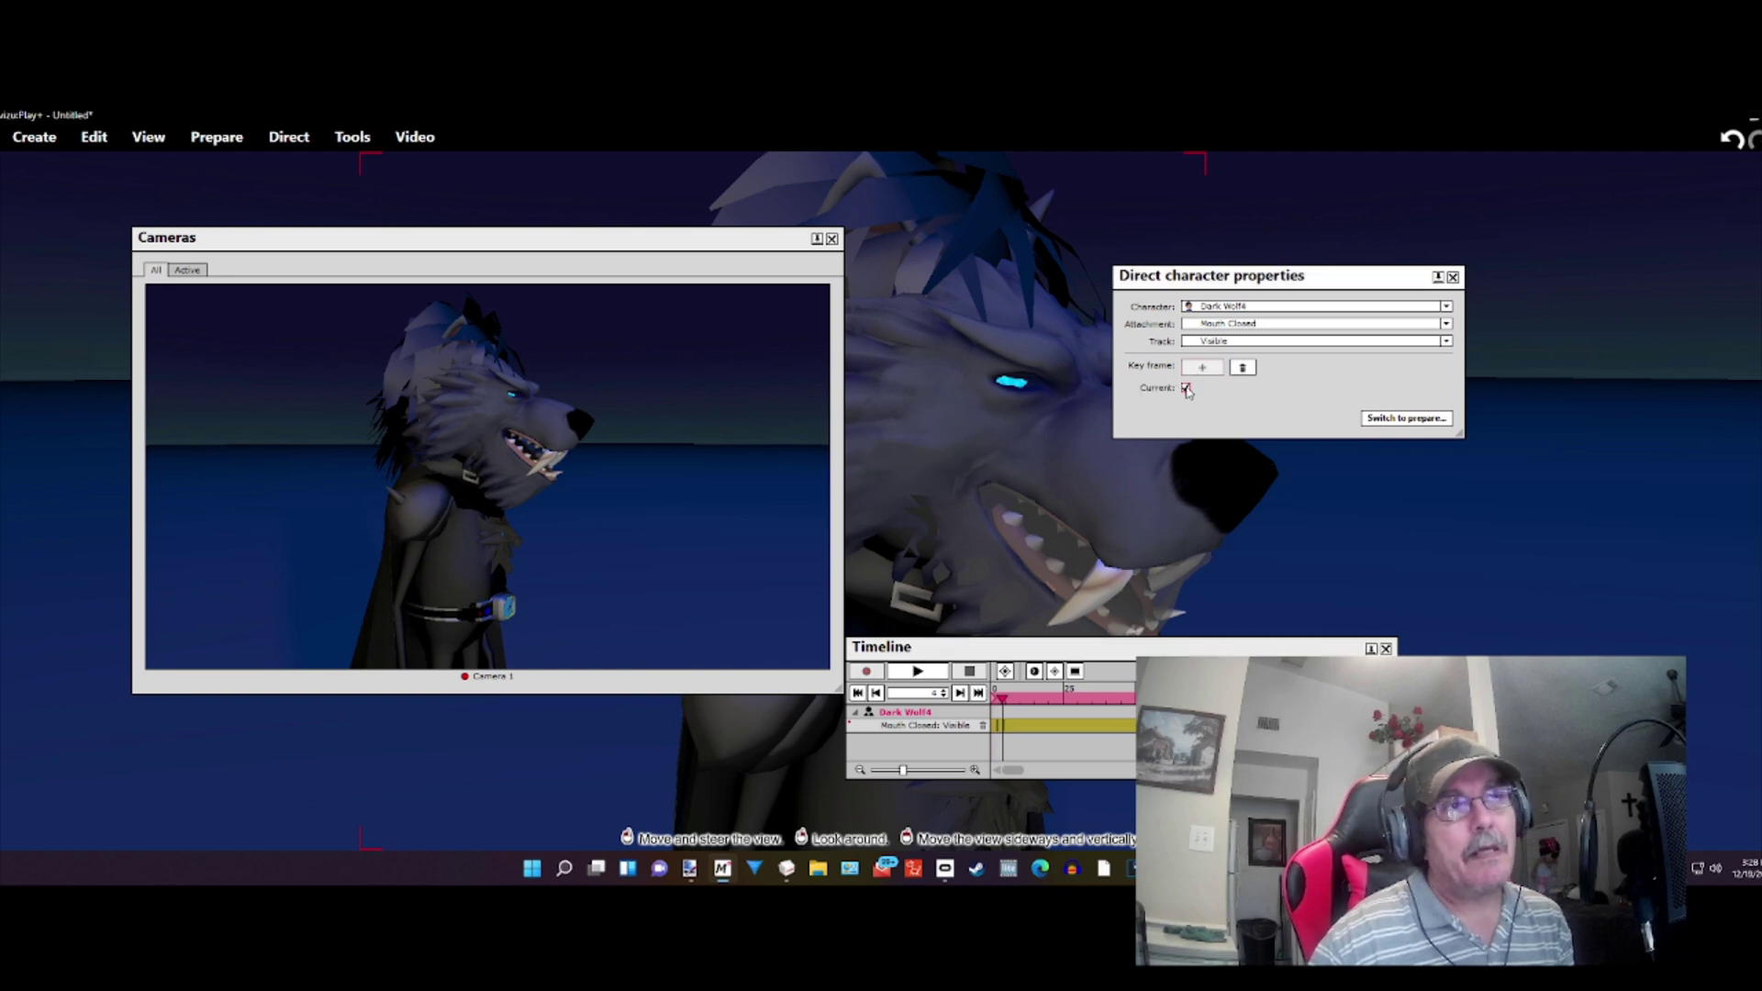
pyautogui.click(1186, 388)
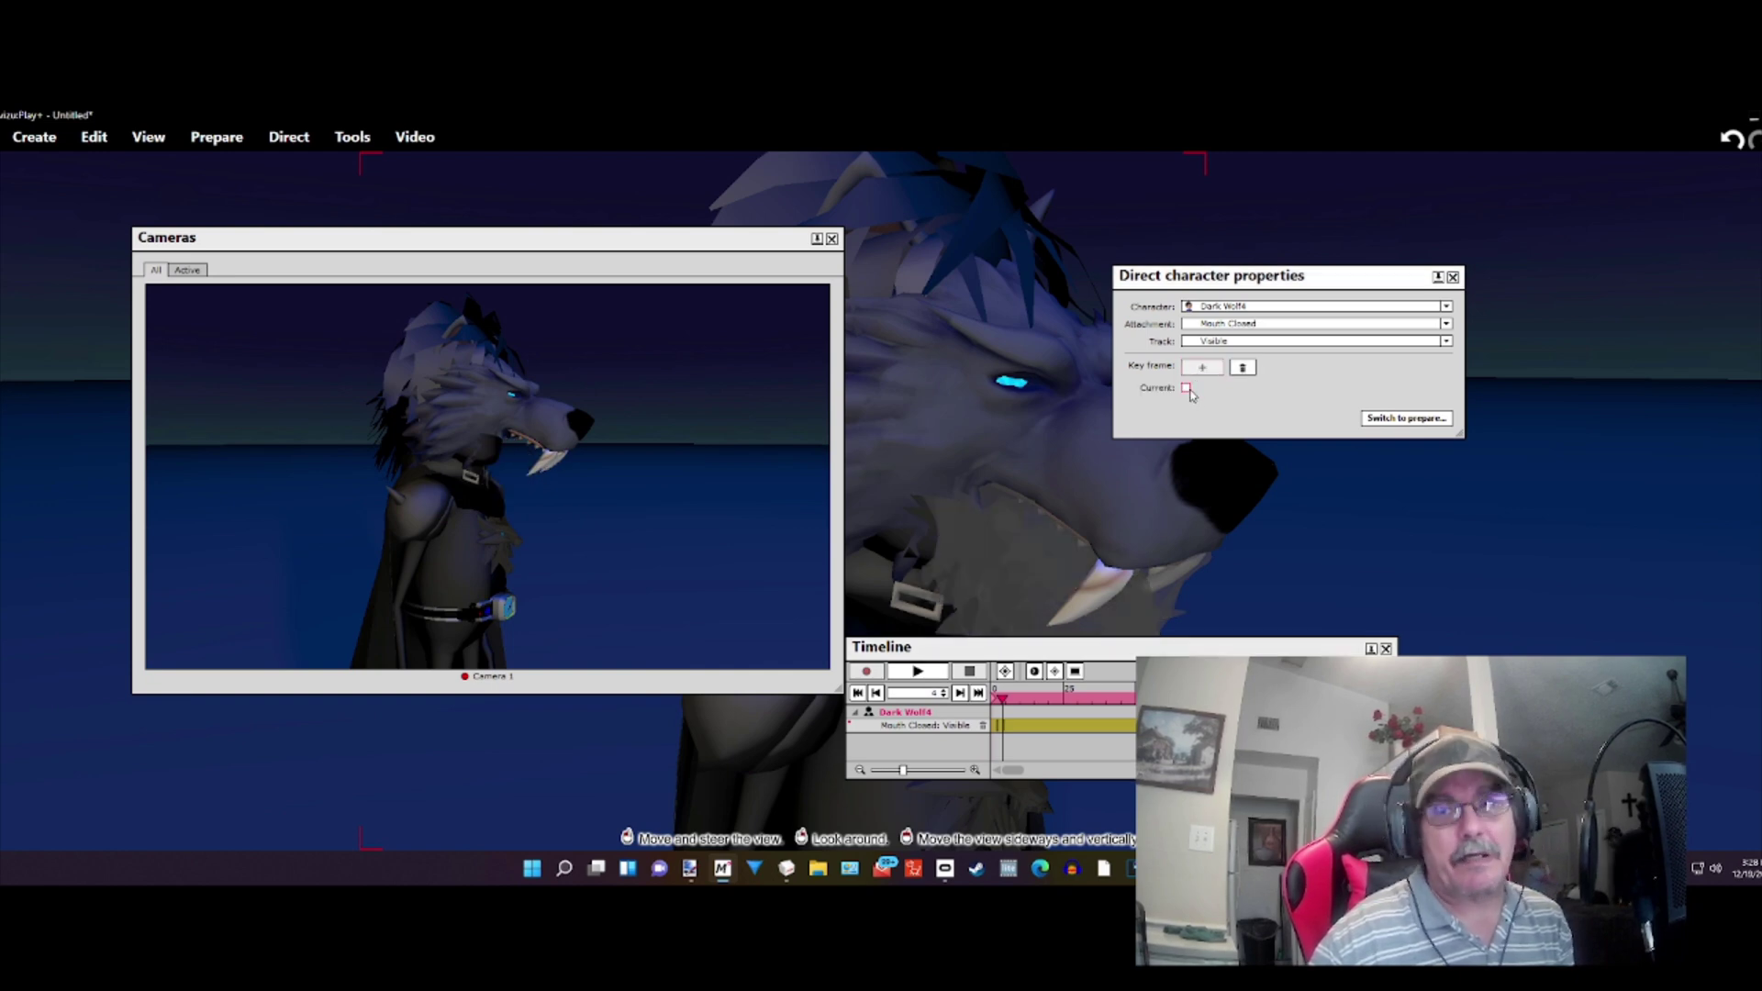
# Step: Key the other mouth attachment visible at frame 4, then return the playhead to frame 2
pyautogui.click(1230, 326)
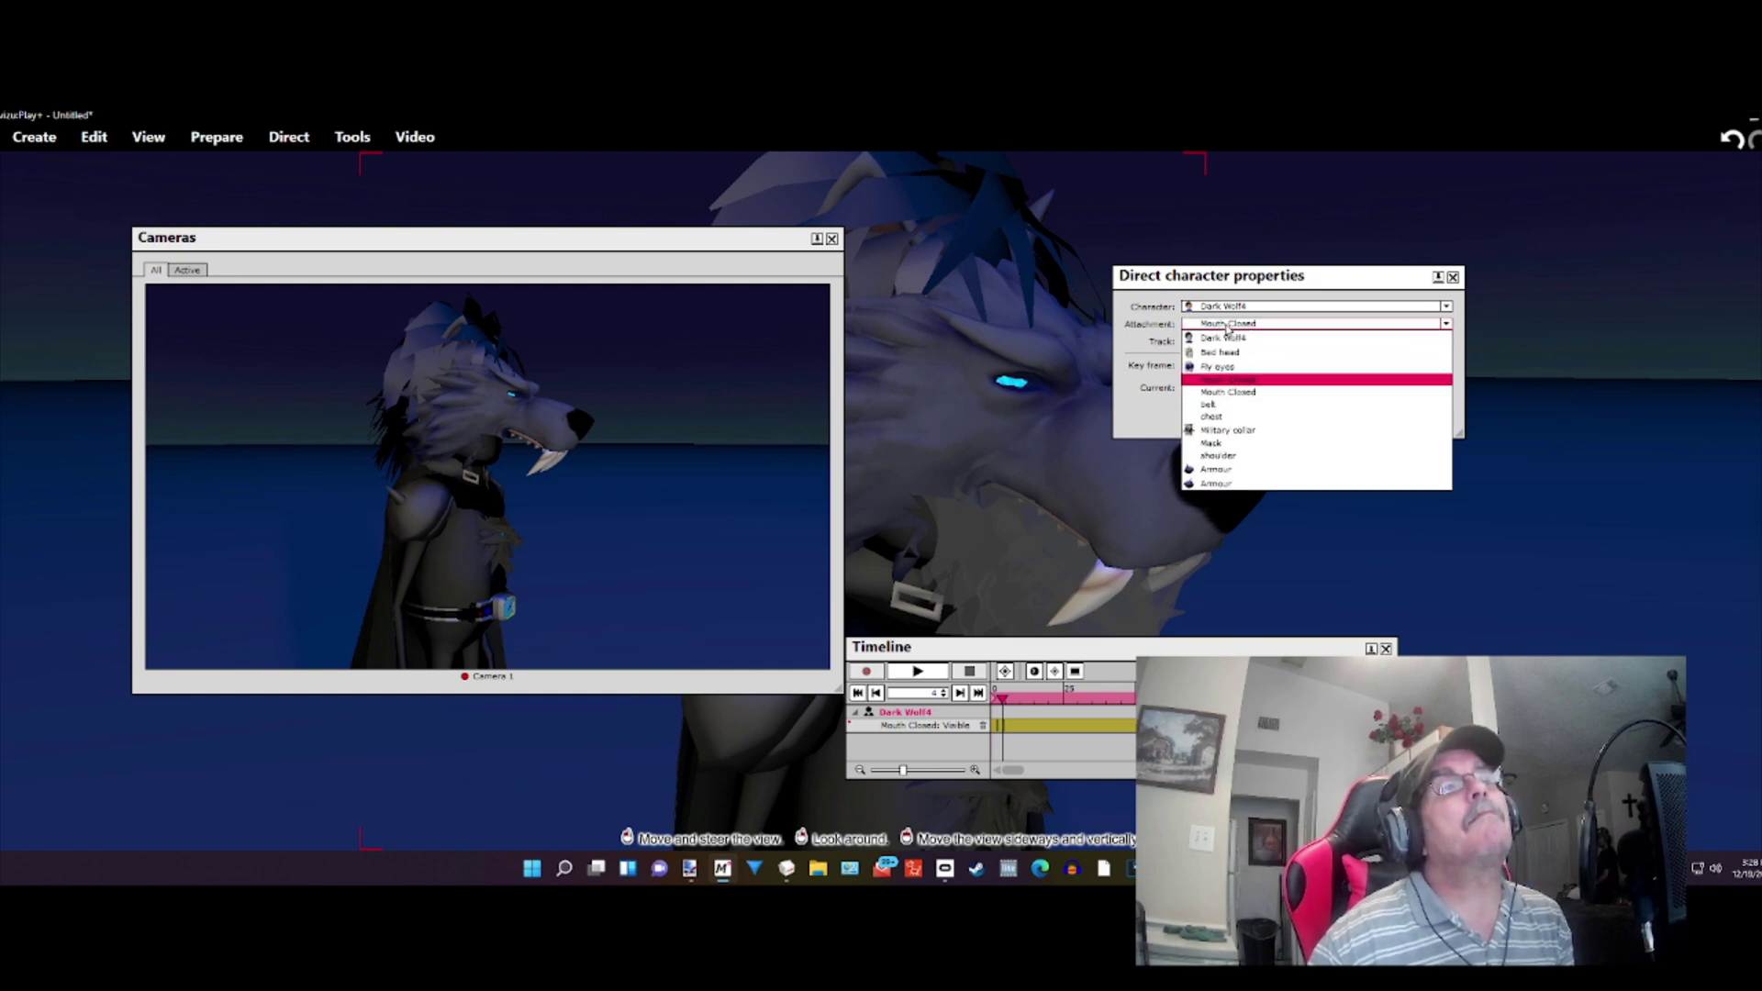
pyautogui.click(1239, 393)
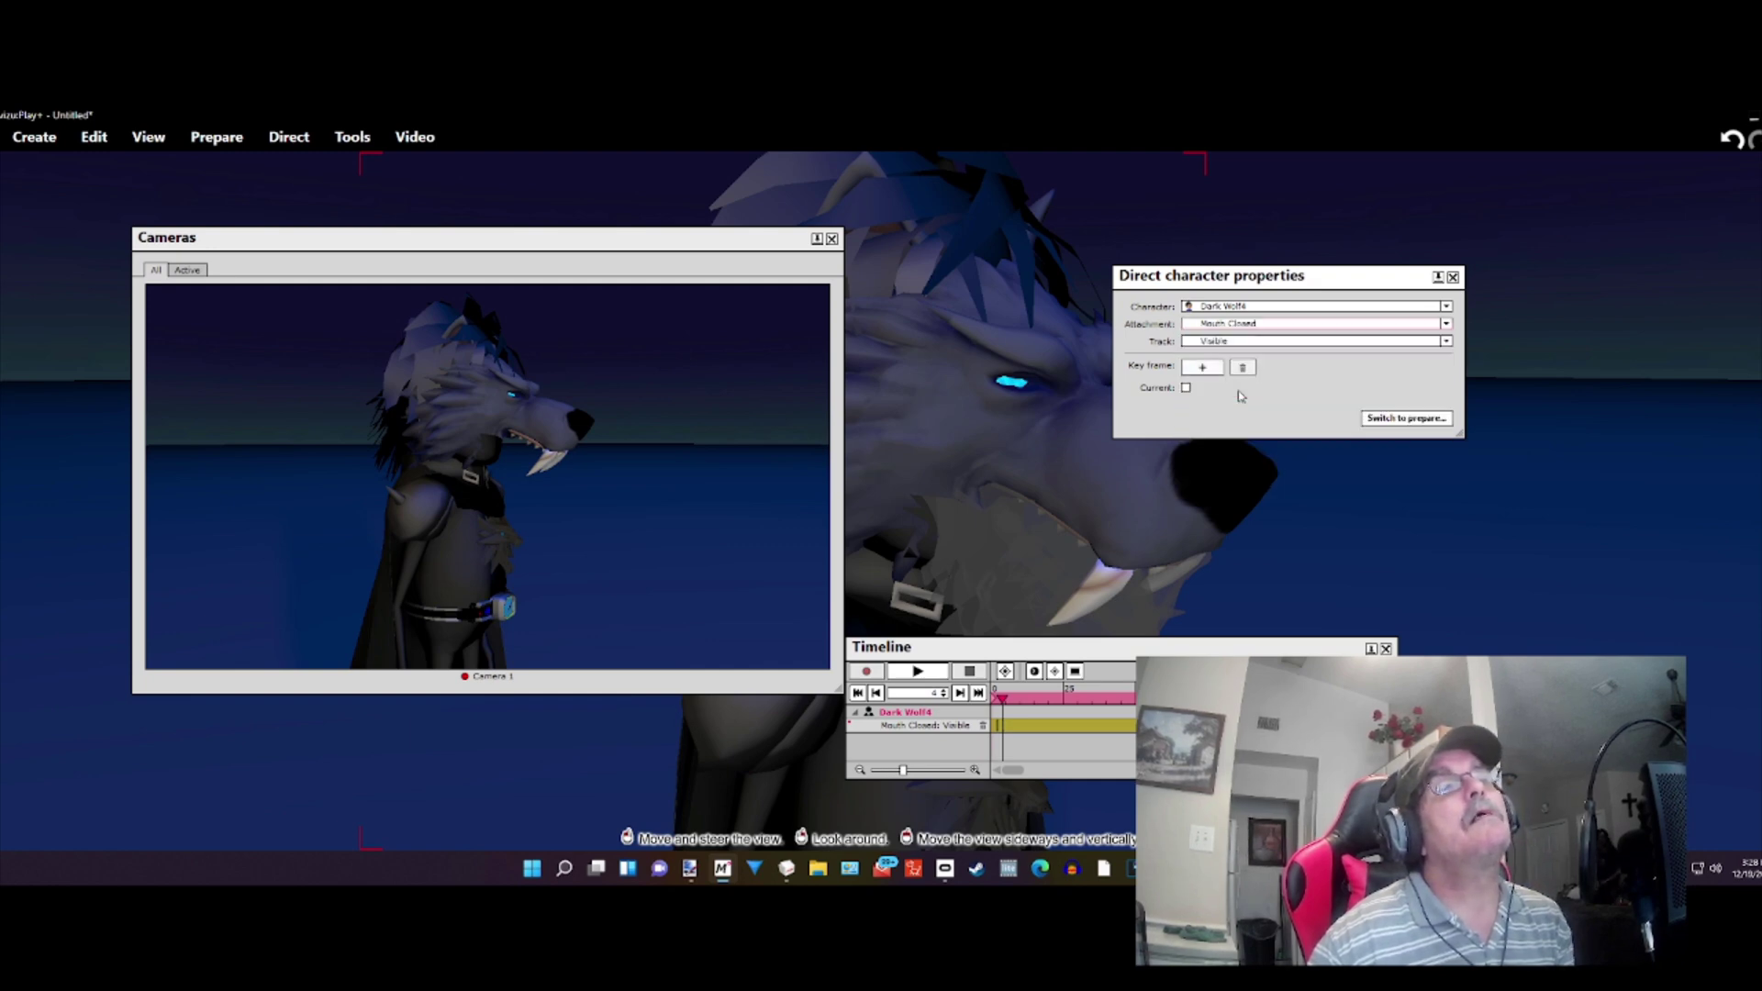
pyautogui.click(1203, 367)
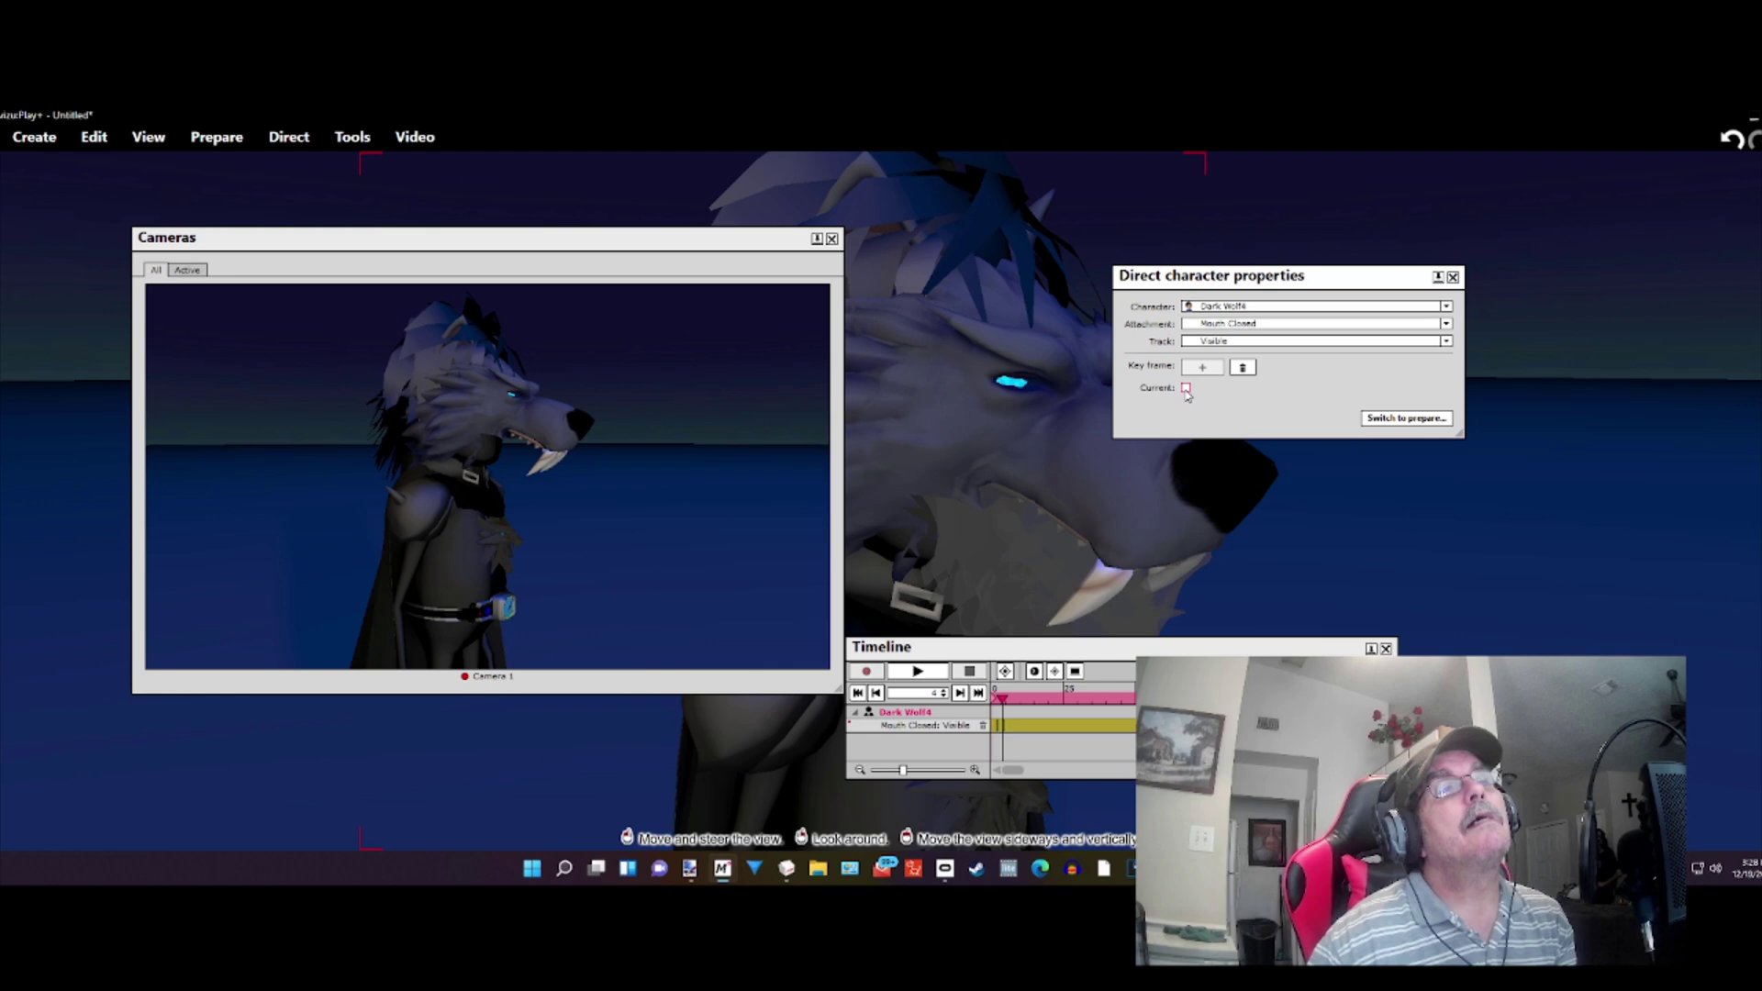
pyautogui.click(1185, 389)
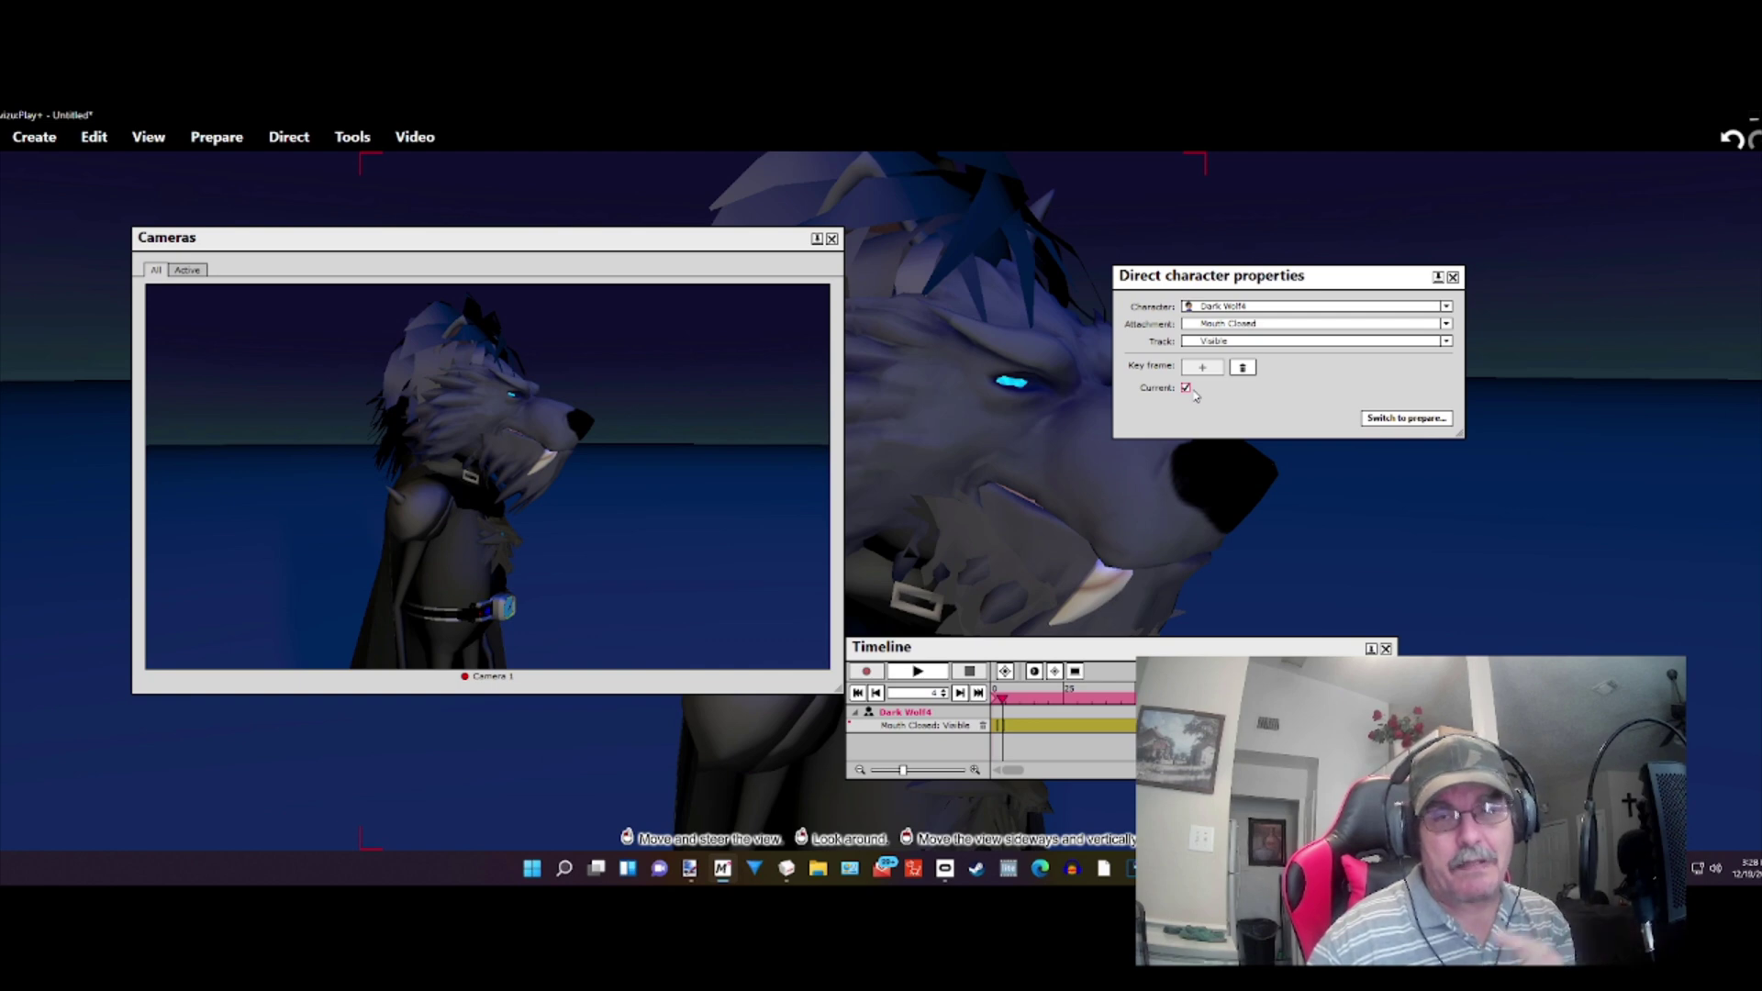
pyautogui.click(998, 696)
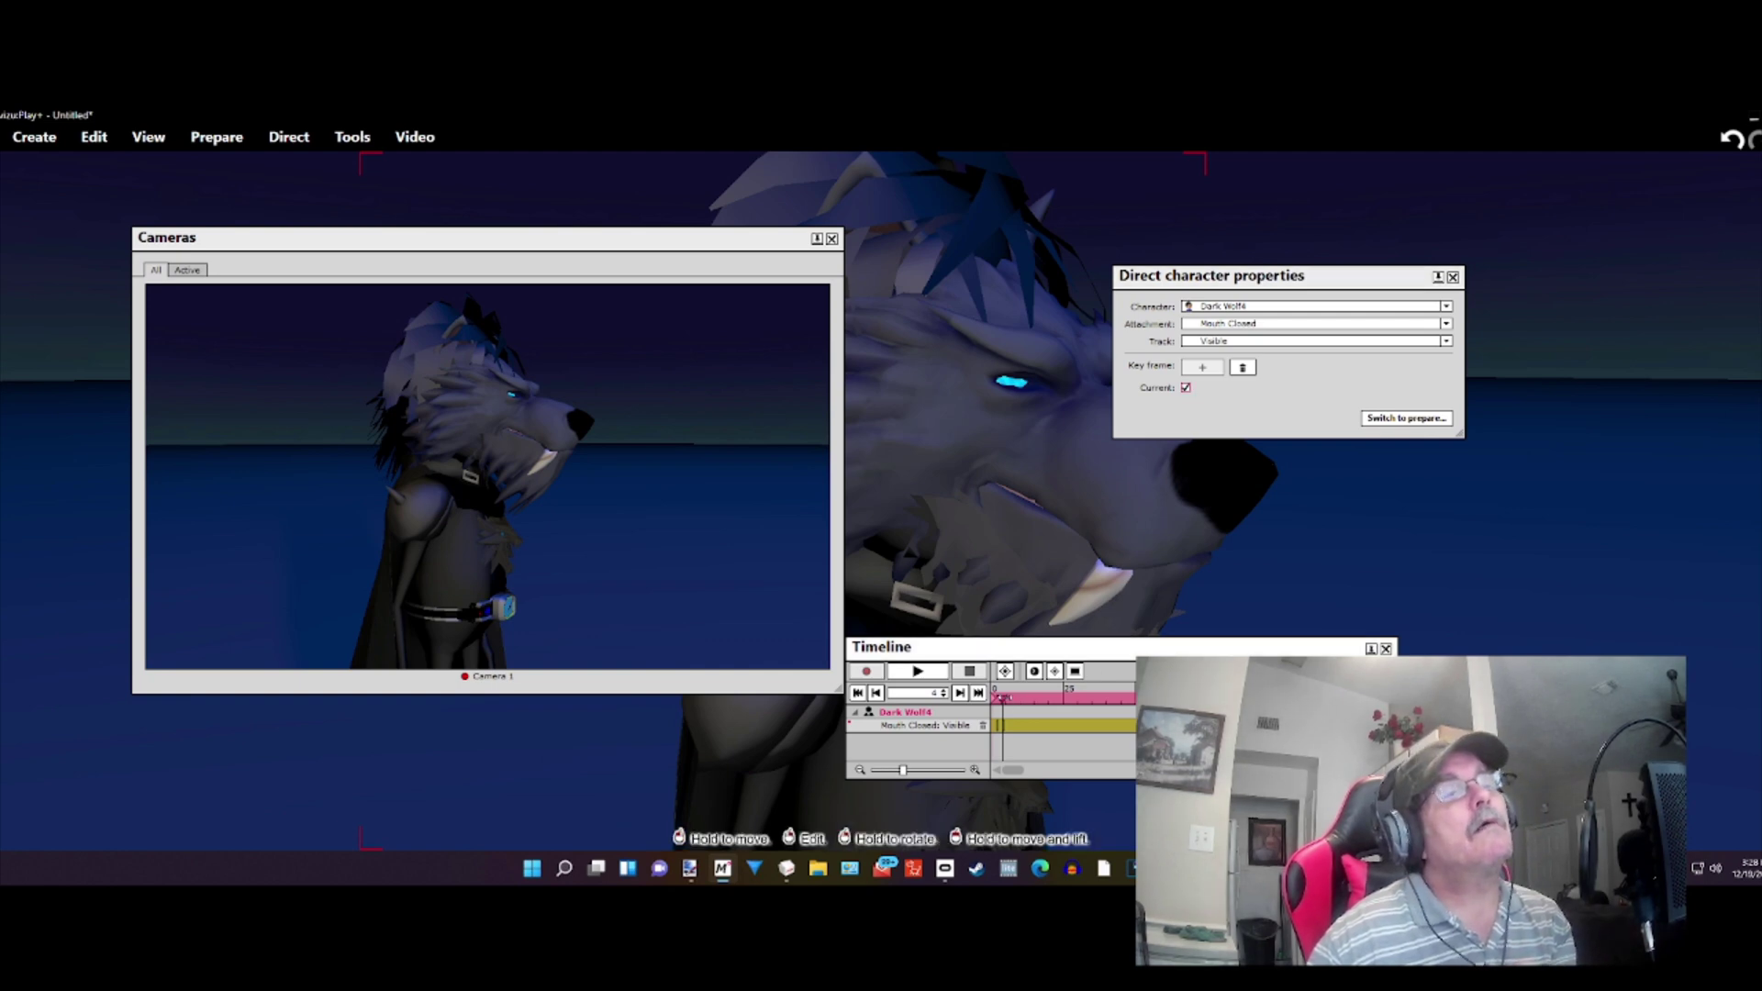
pyautogui.moveTo(1001, 696); pyautogui.dragTo(1001, 697)
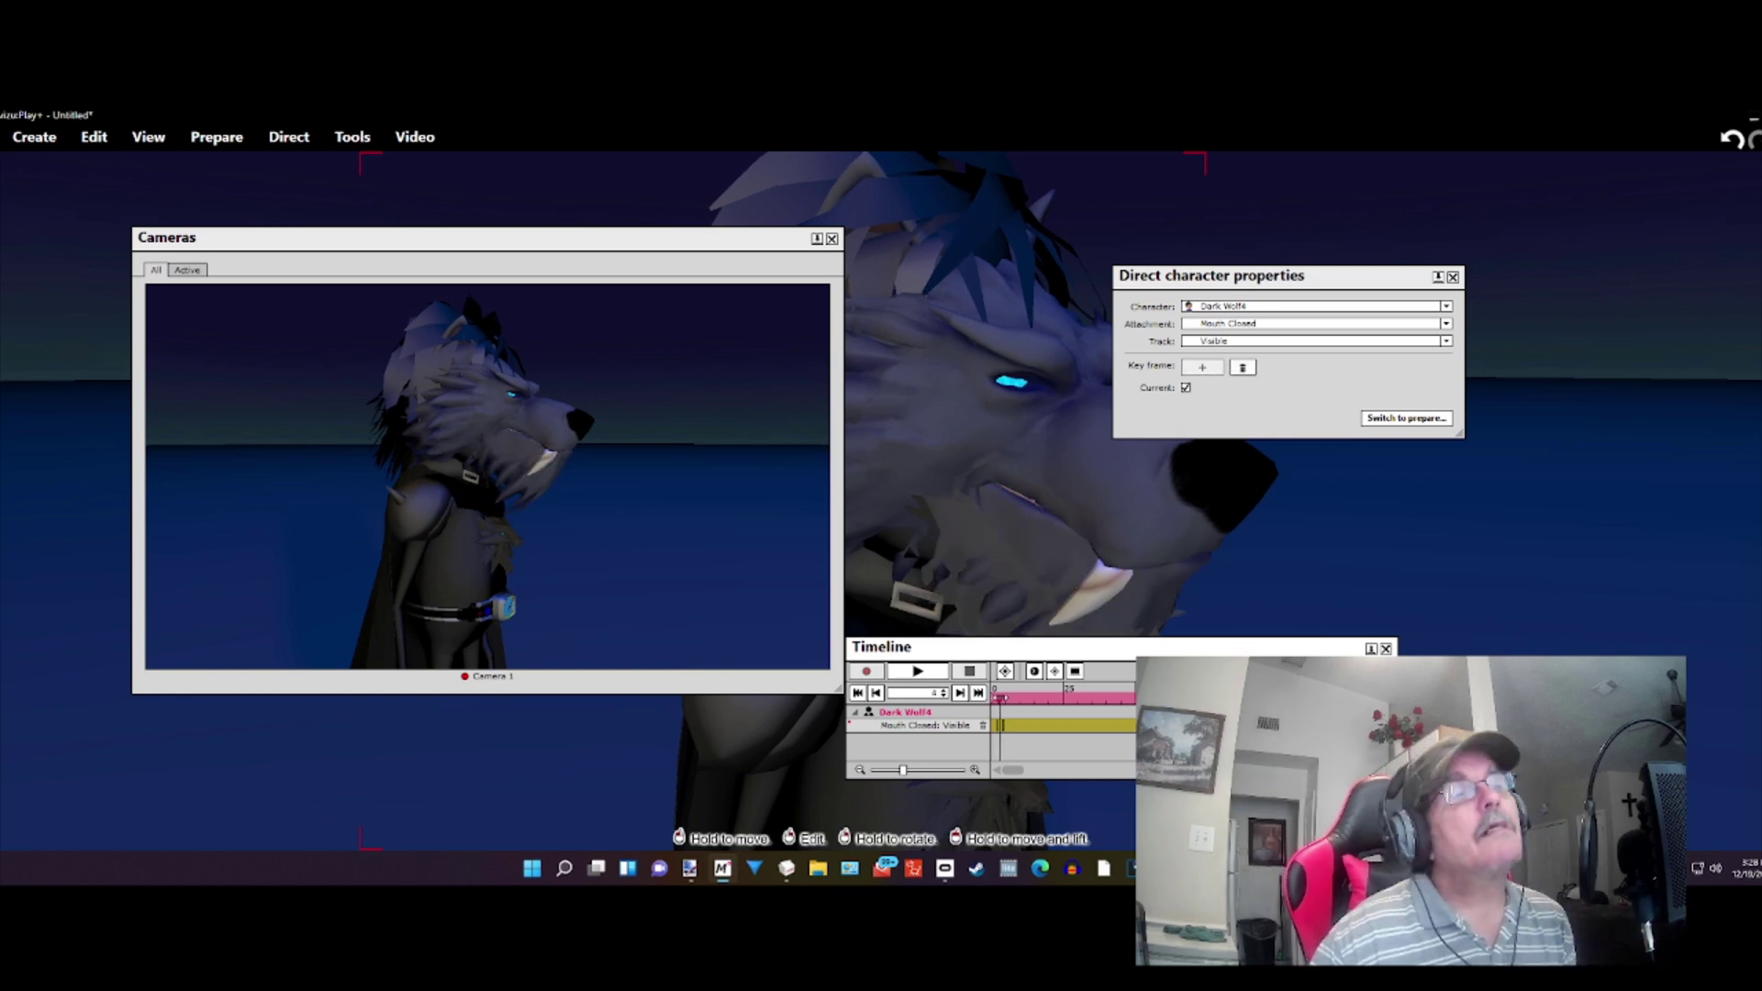
# Step: At a new frame, key both mouth attachments and make the open-jaw one visible so Dark Wolf's mouth opens
pyautogui.moveTo(1001, 697); pyautogui.dragTo(1010, 700)
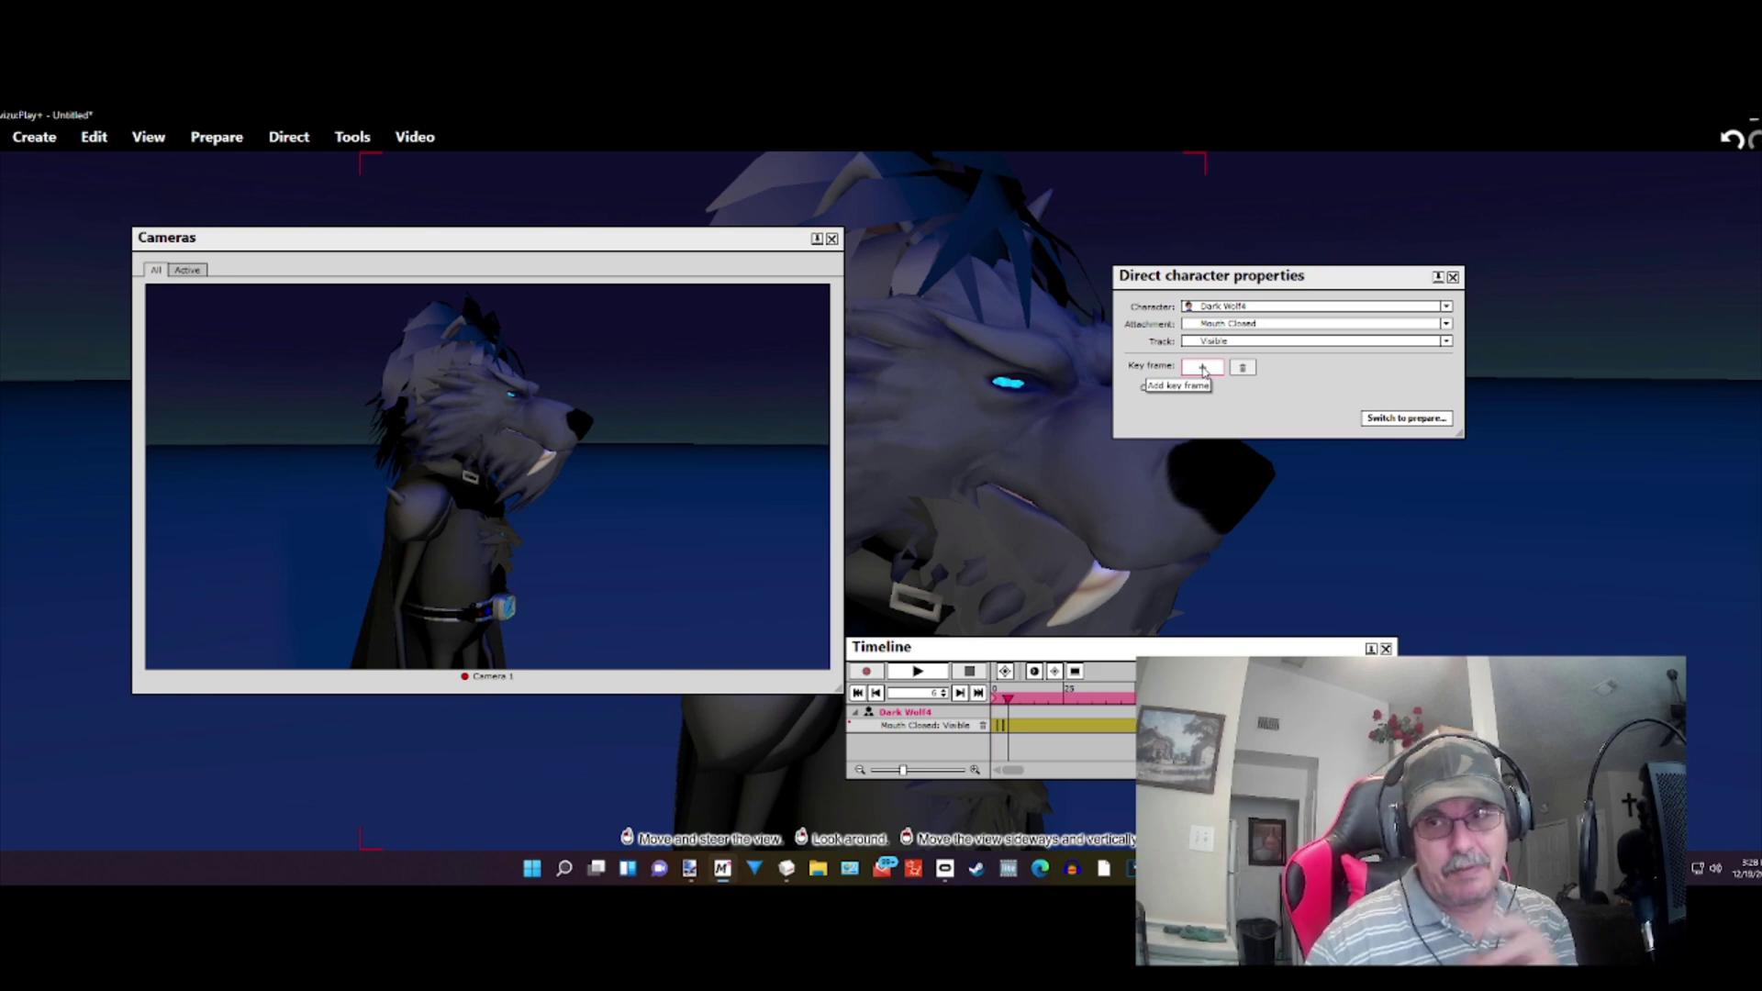
pyautogui.click(1203, 368)
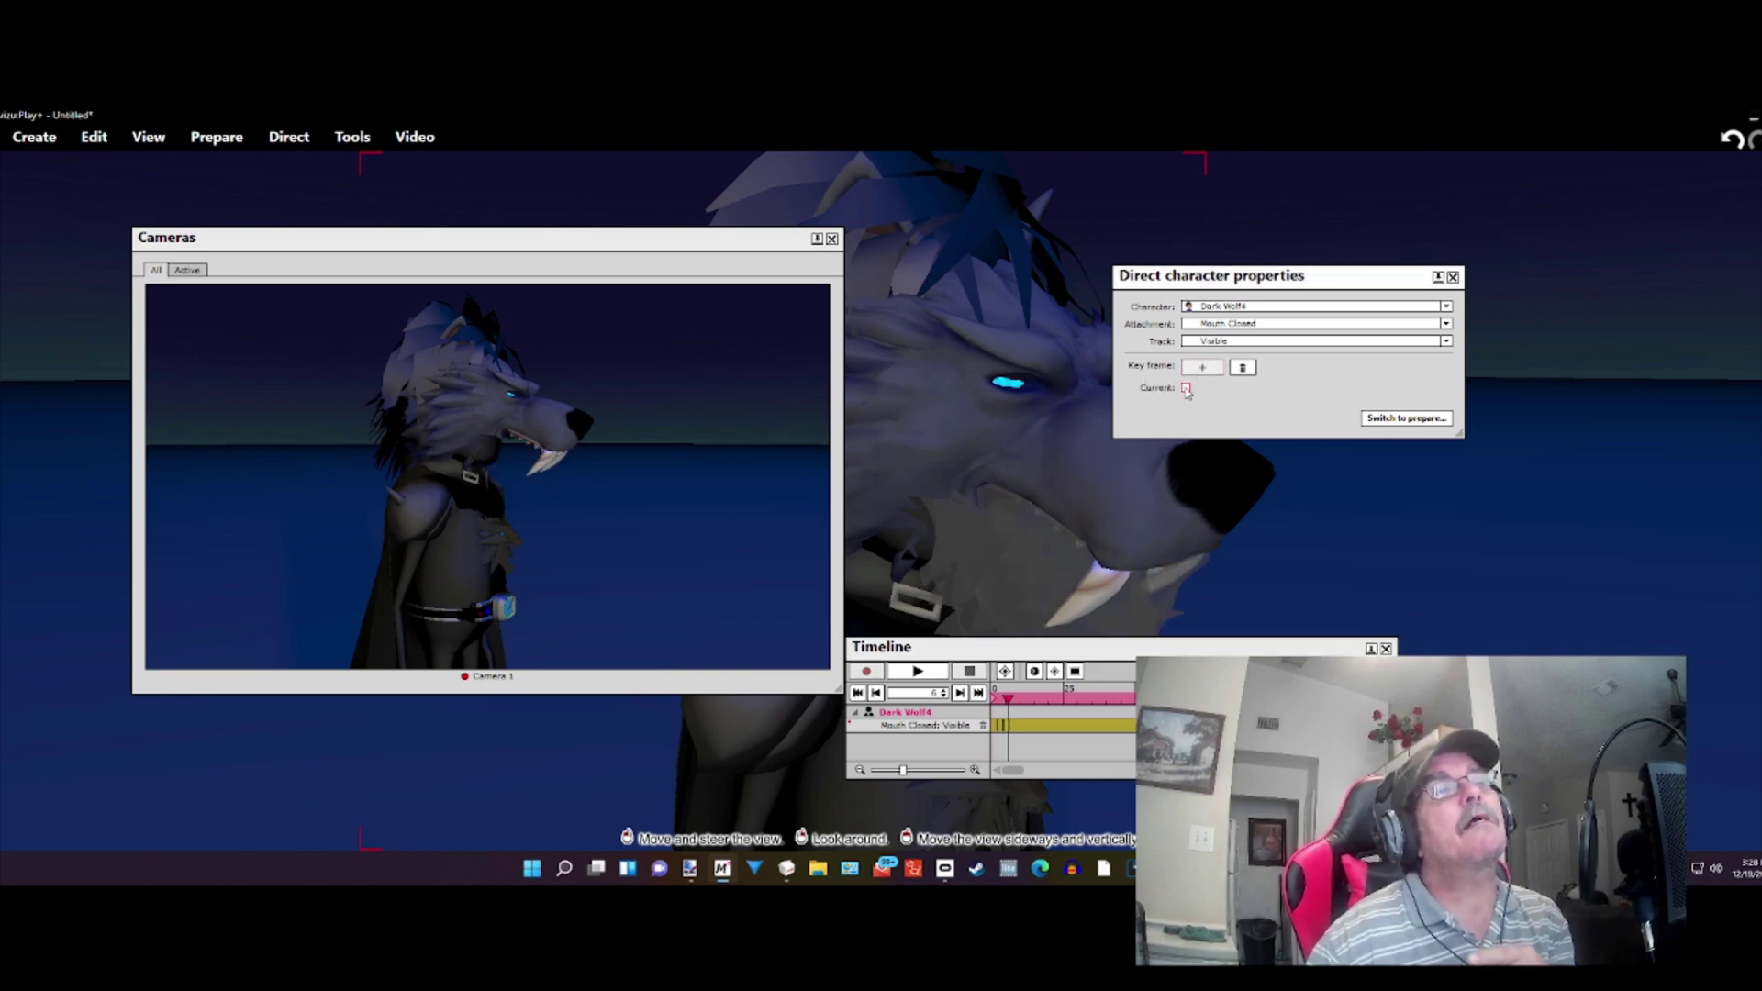
pyautogui.click(1250, 325)
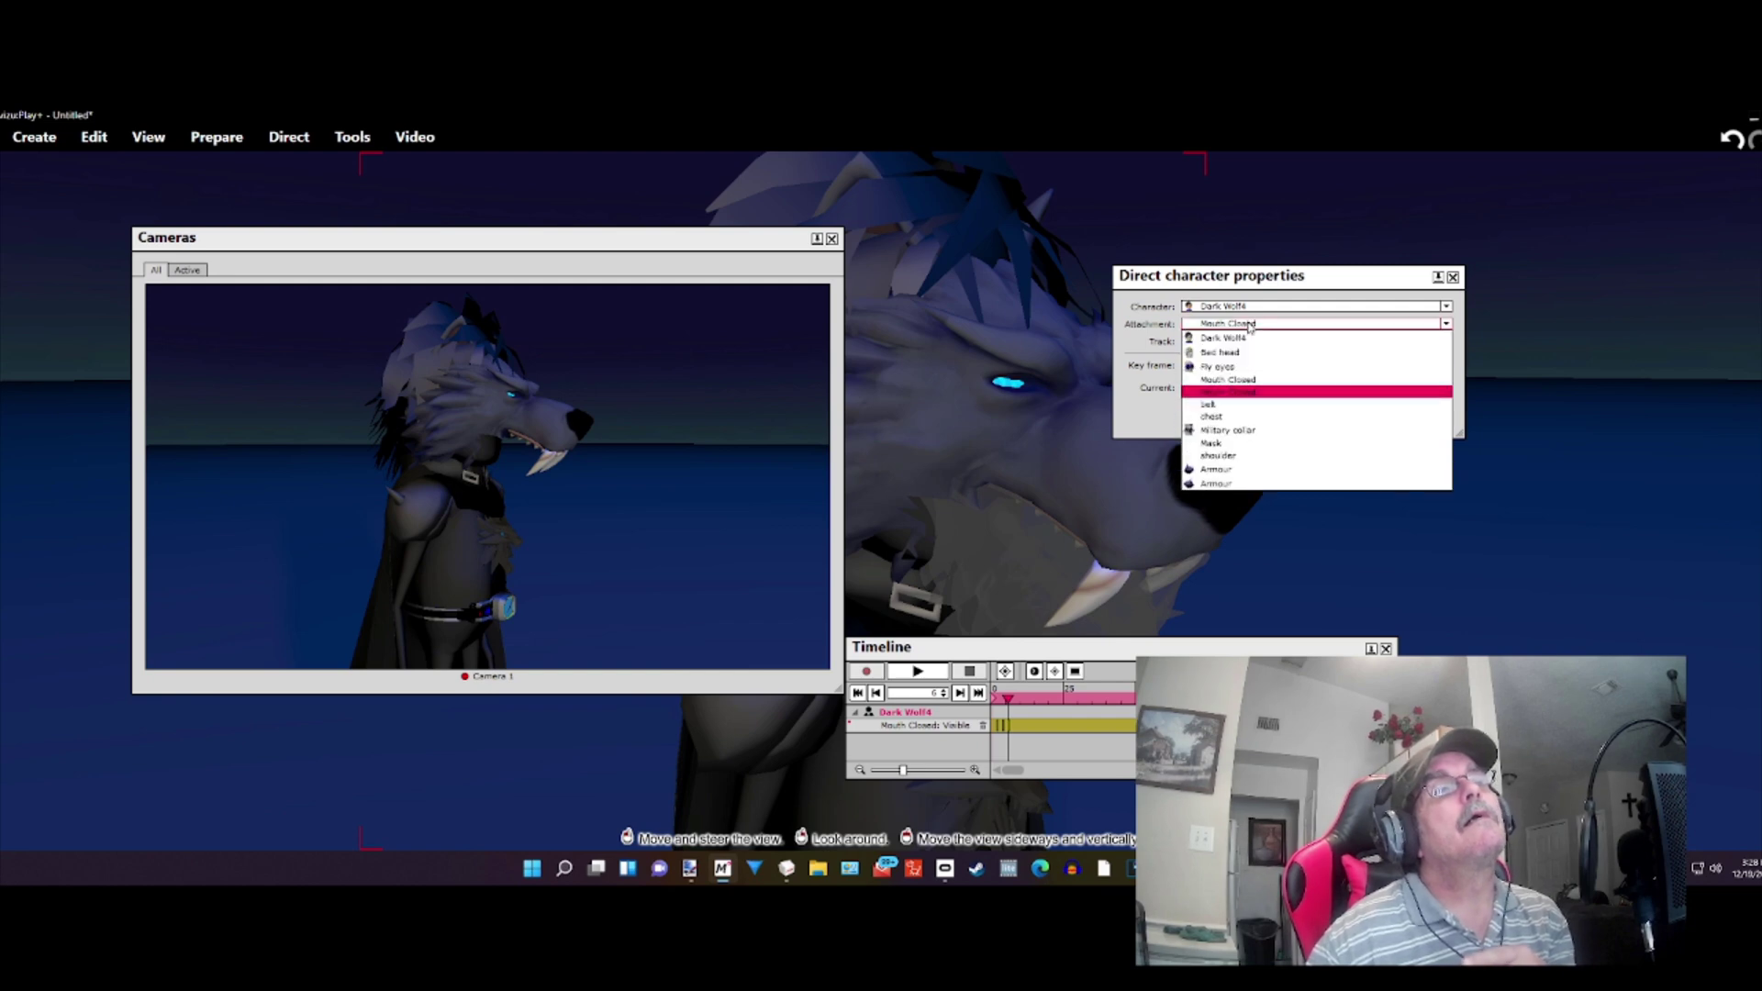
pyautogui.click(1247, 385)
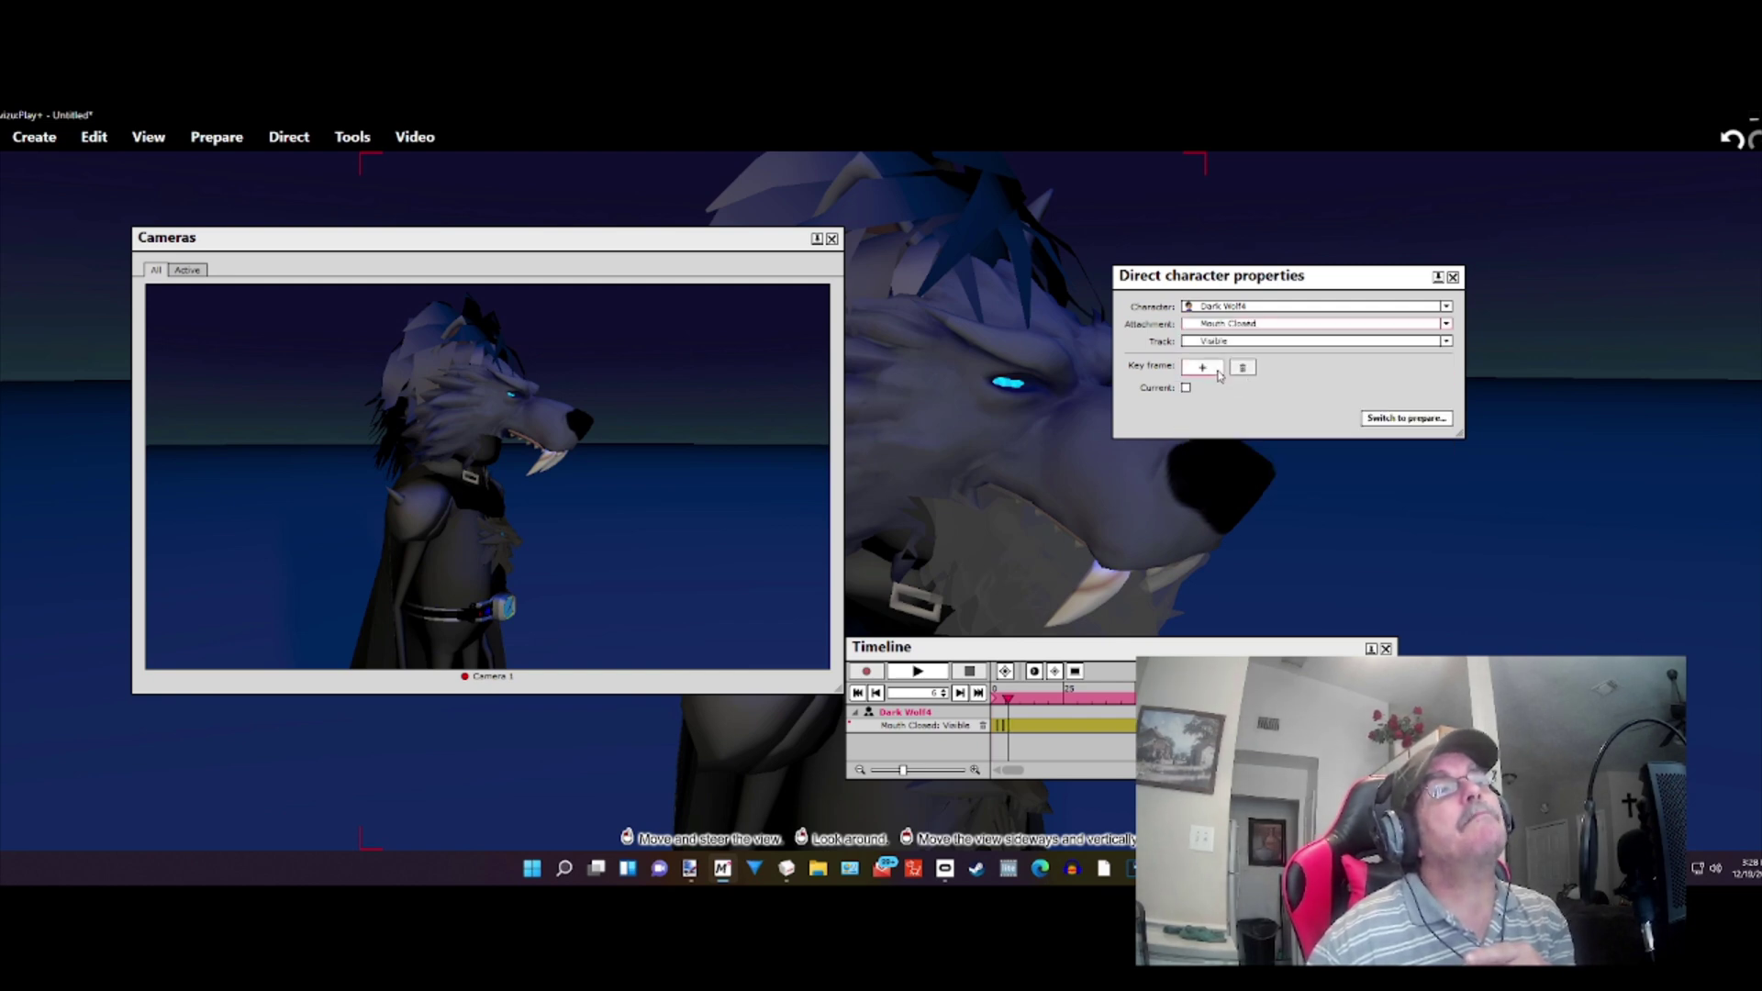
pyautogui.click(1186, 387)
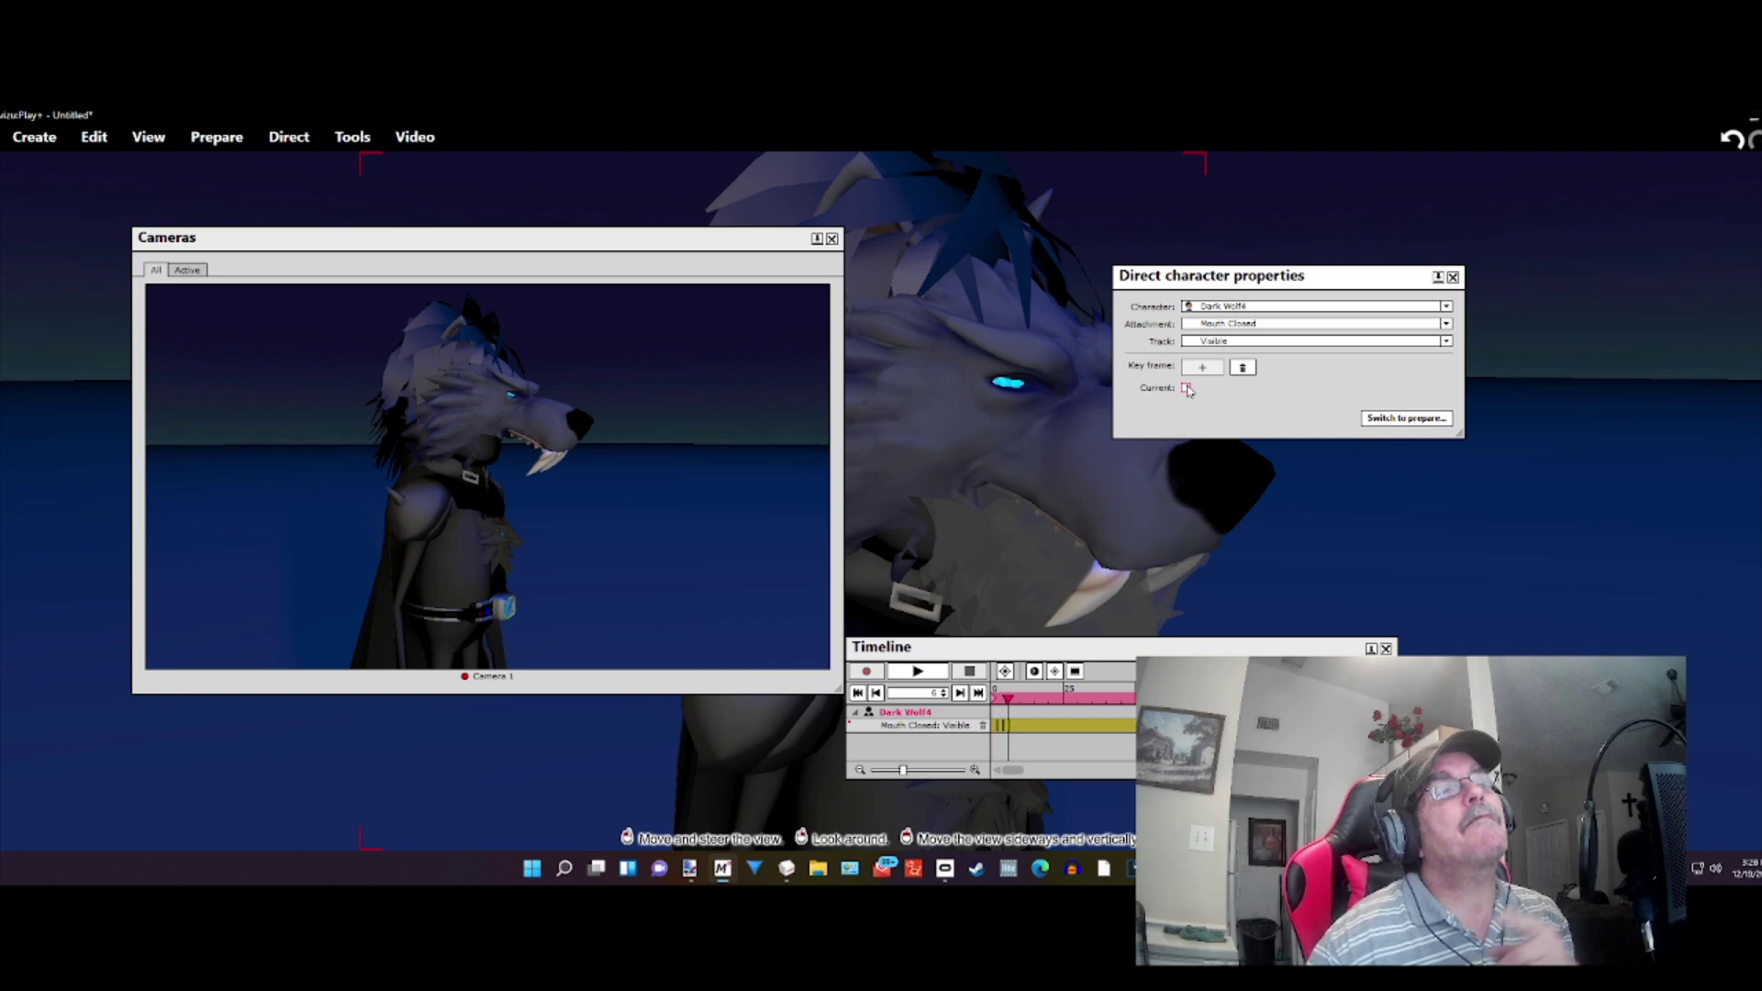
pyautogui.click(1186, 387)
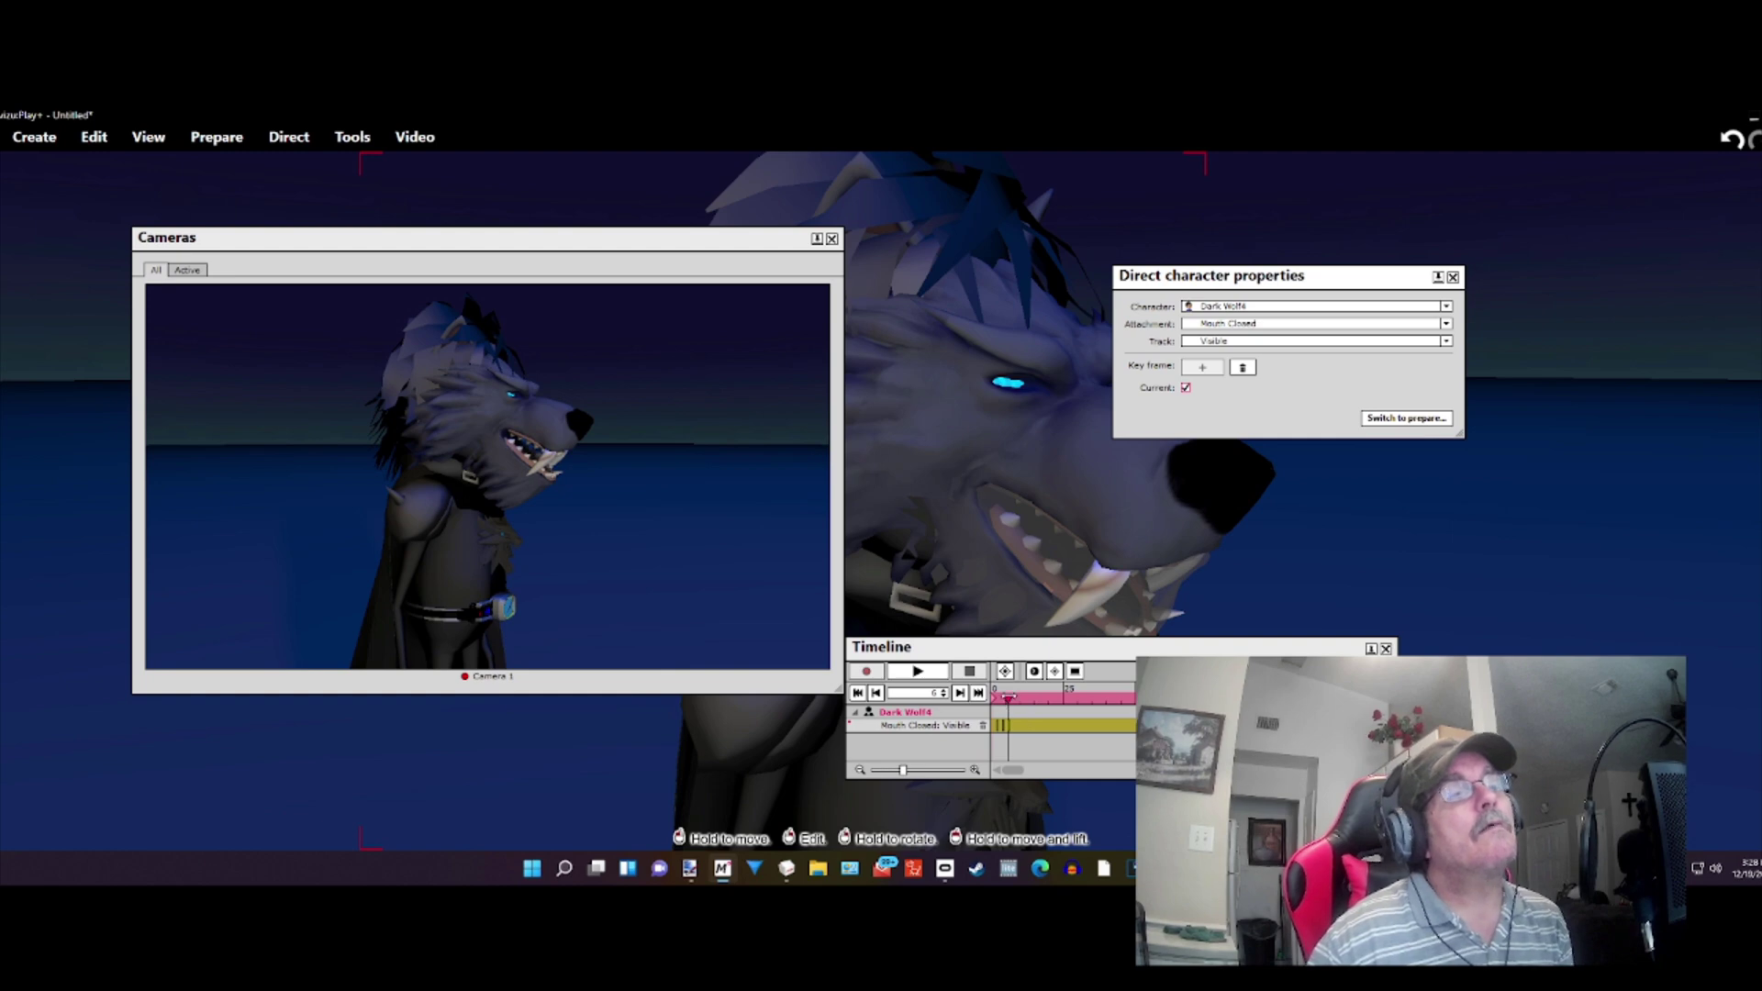
# Step: Further along the timeline, key the attachments again so the closed jaw shows and the mouth shuts
pyautogui.moveTo(1007, 697); pyautogui.dragTo(1013, 697)
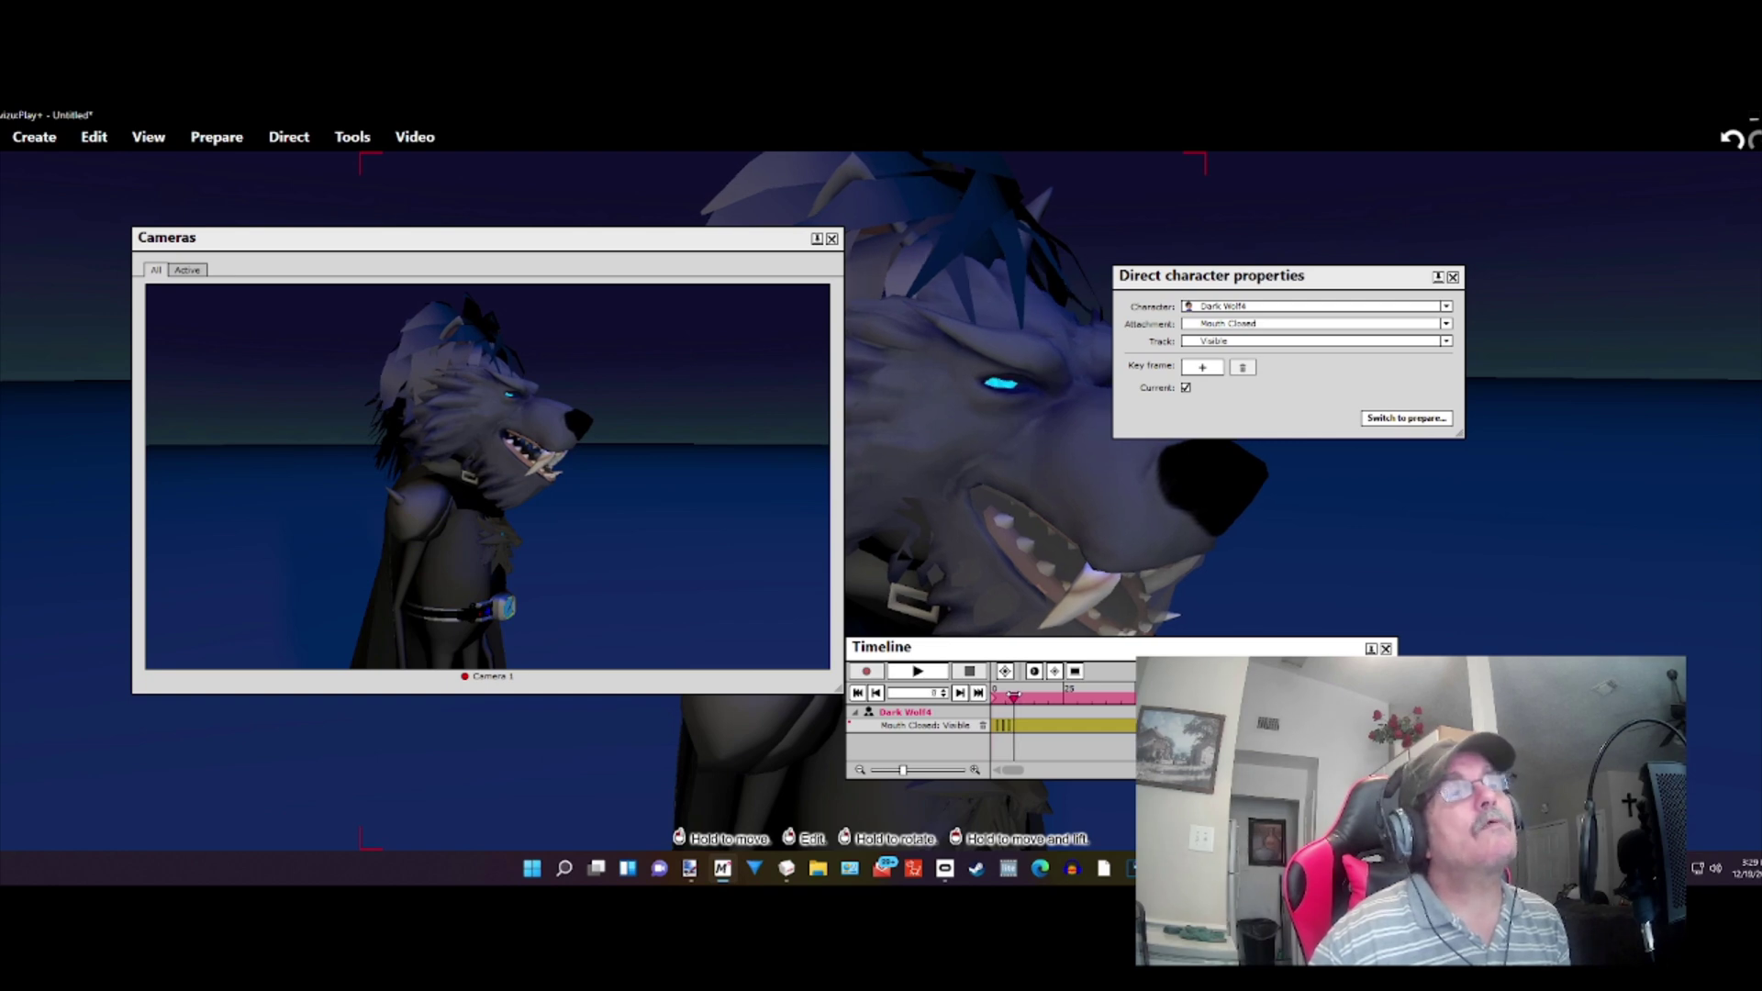
pyautogui.click(1202, 368)
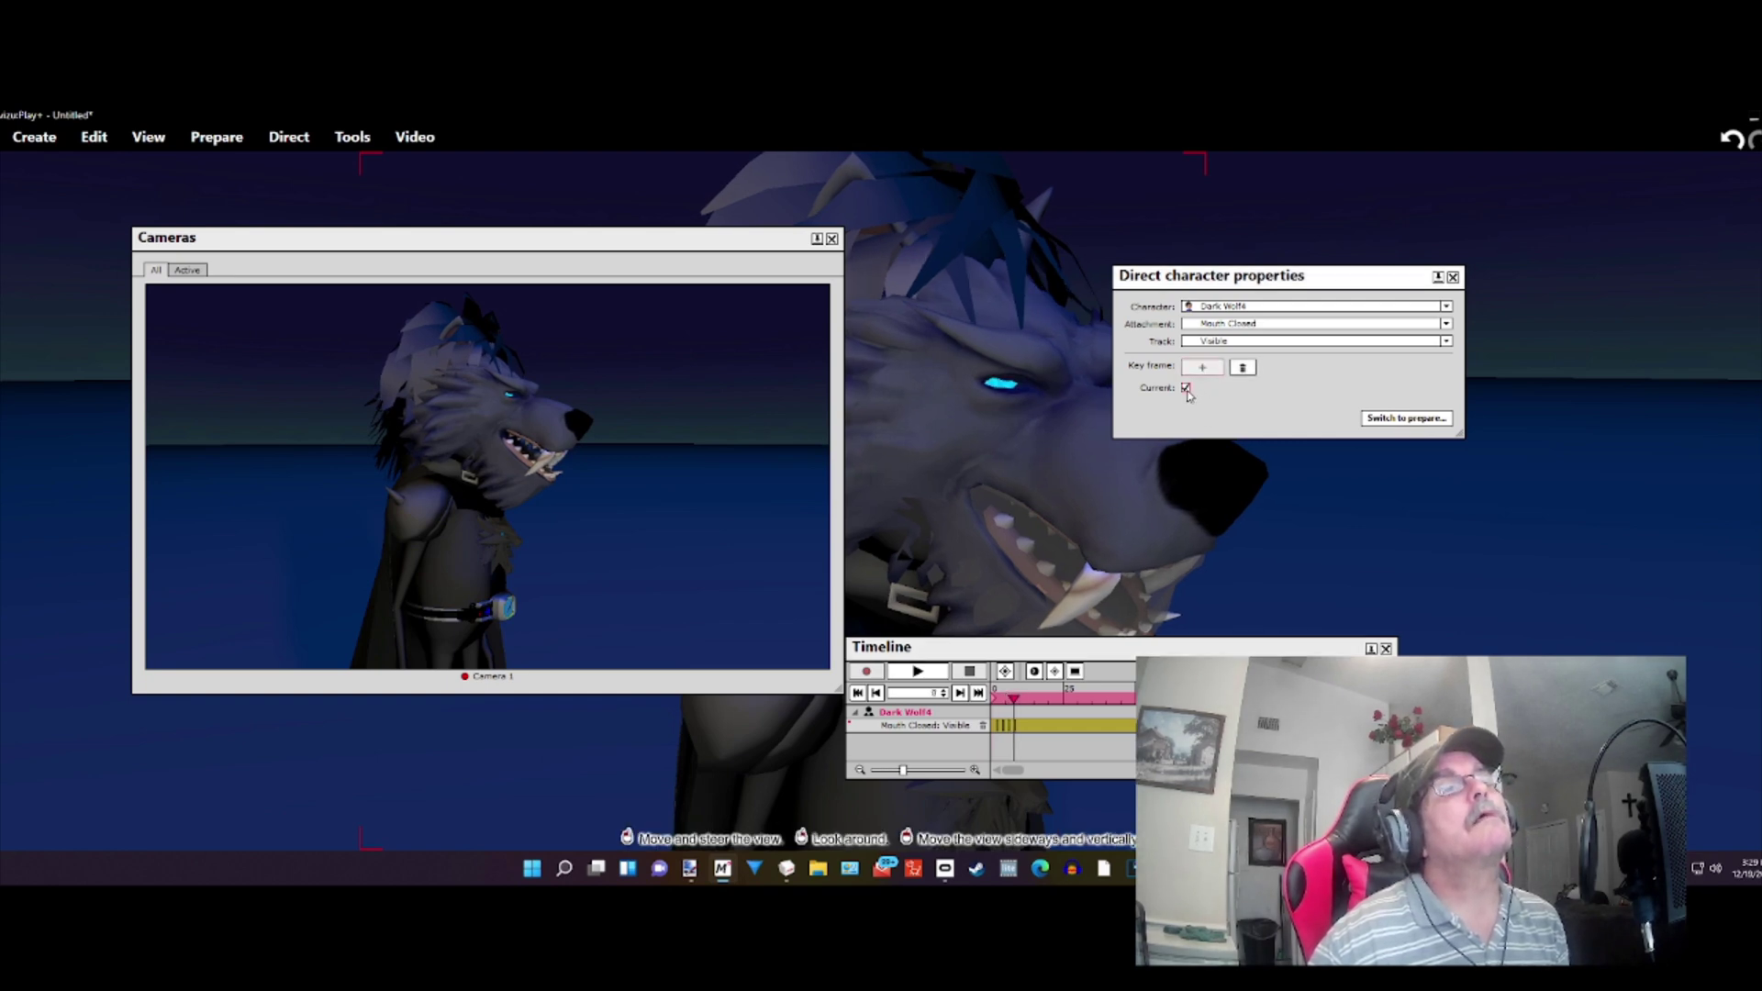
pyautogui.click(1244, 325)
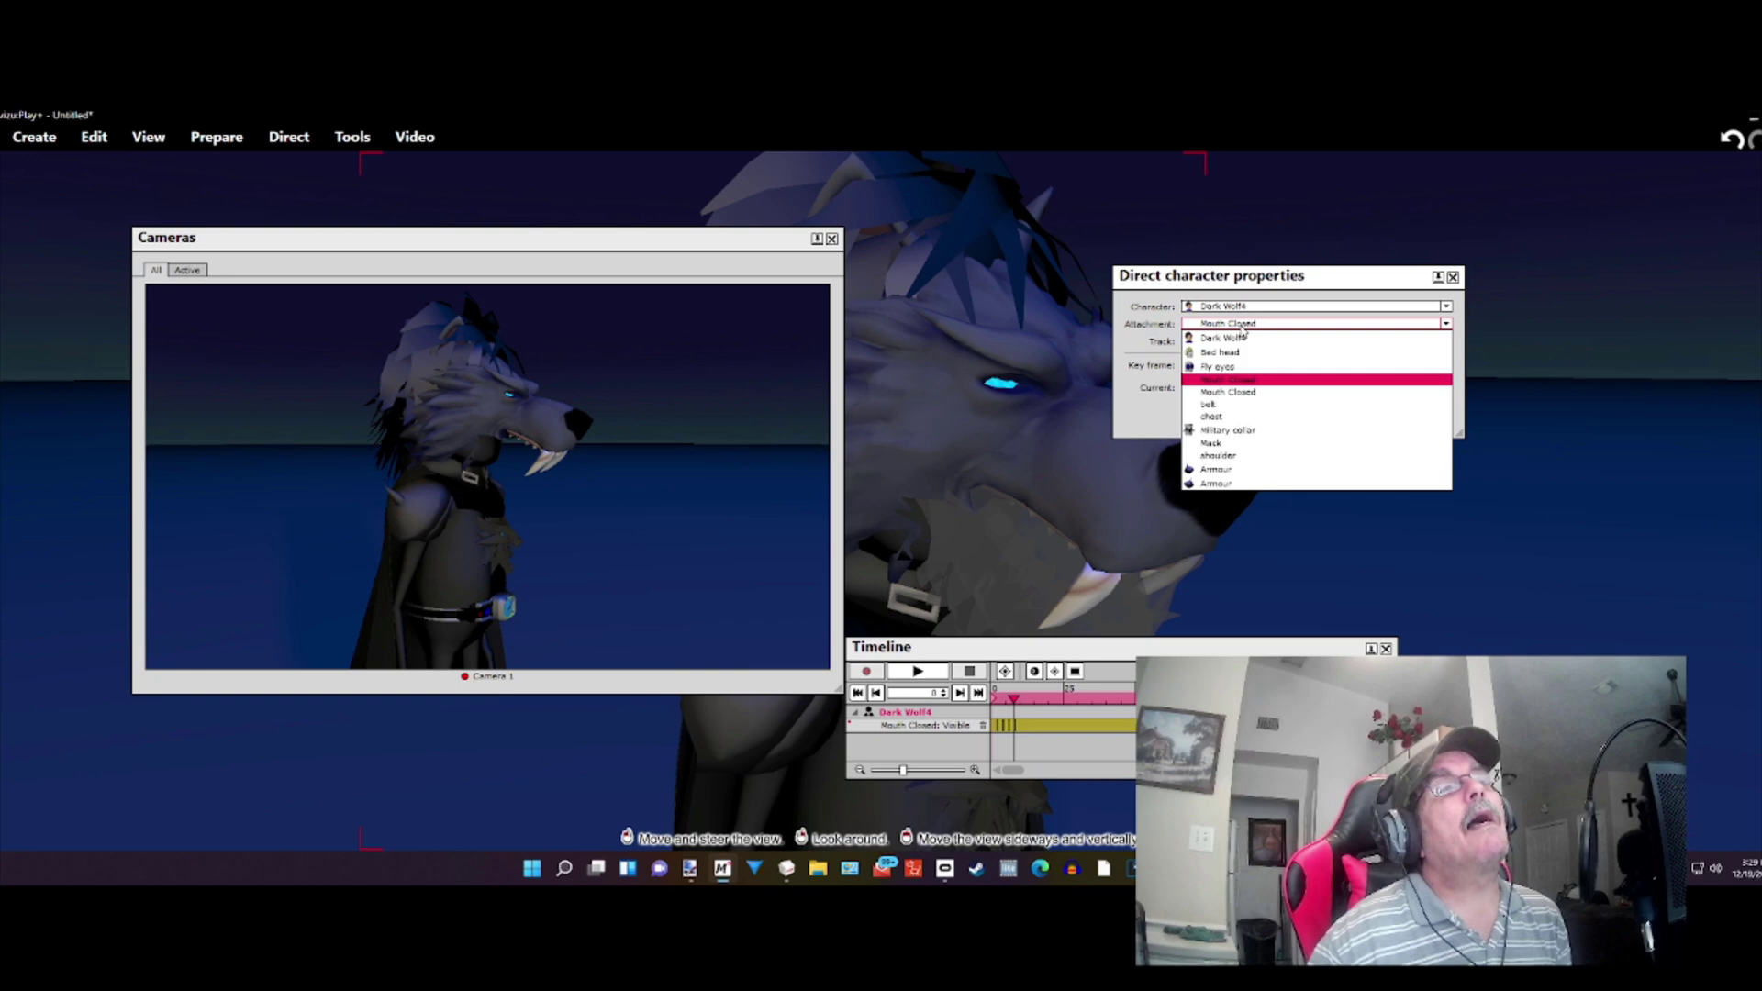
pyautogui.click(1228, 392)
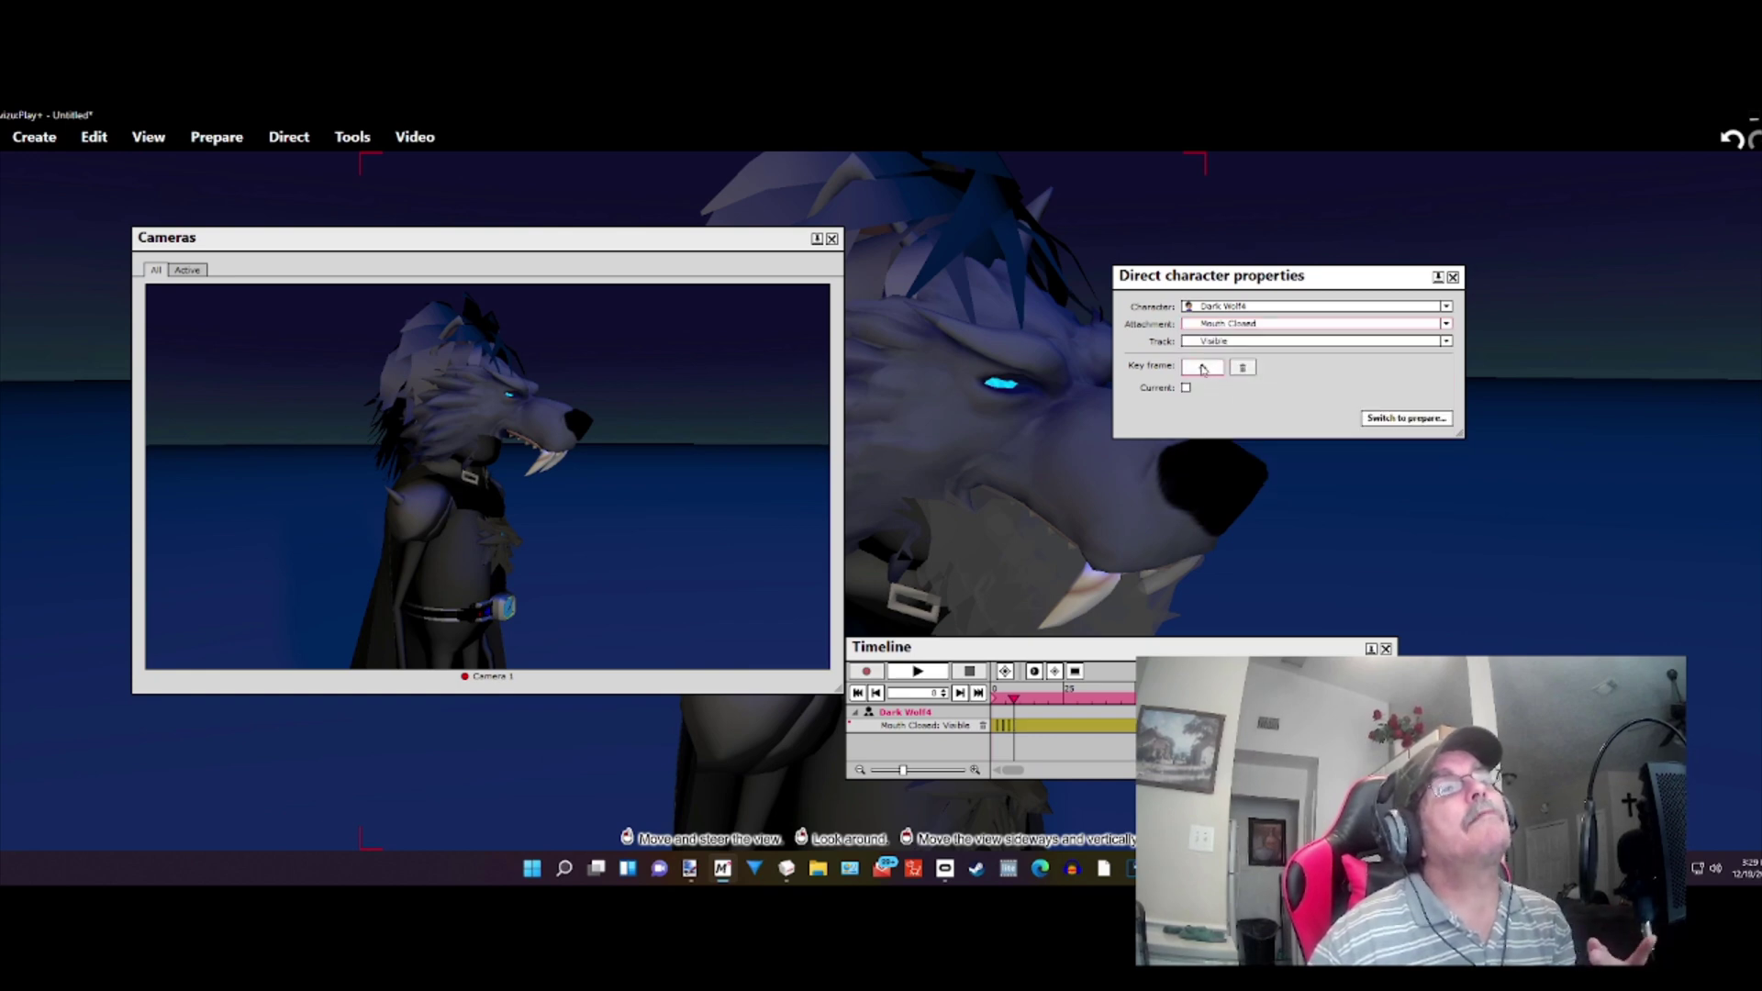
pyautogui.click(1186, 388)
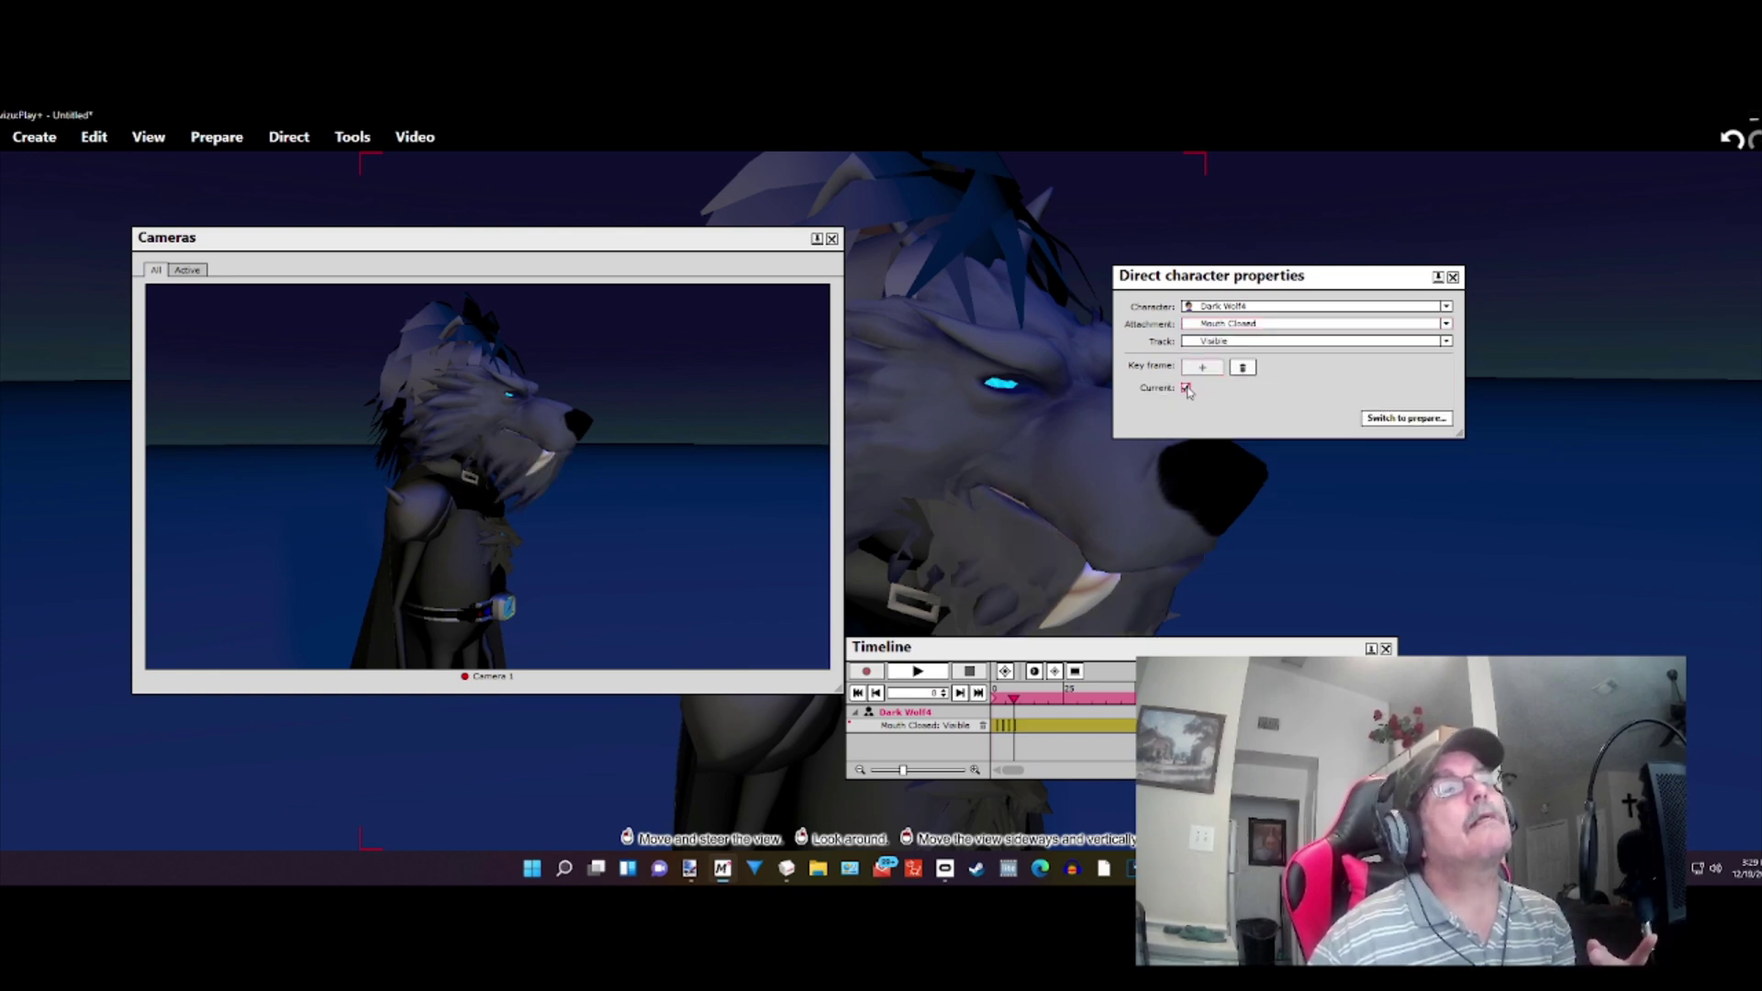
pyautogui.click(1005, 699)
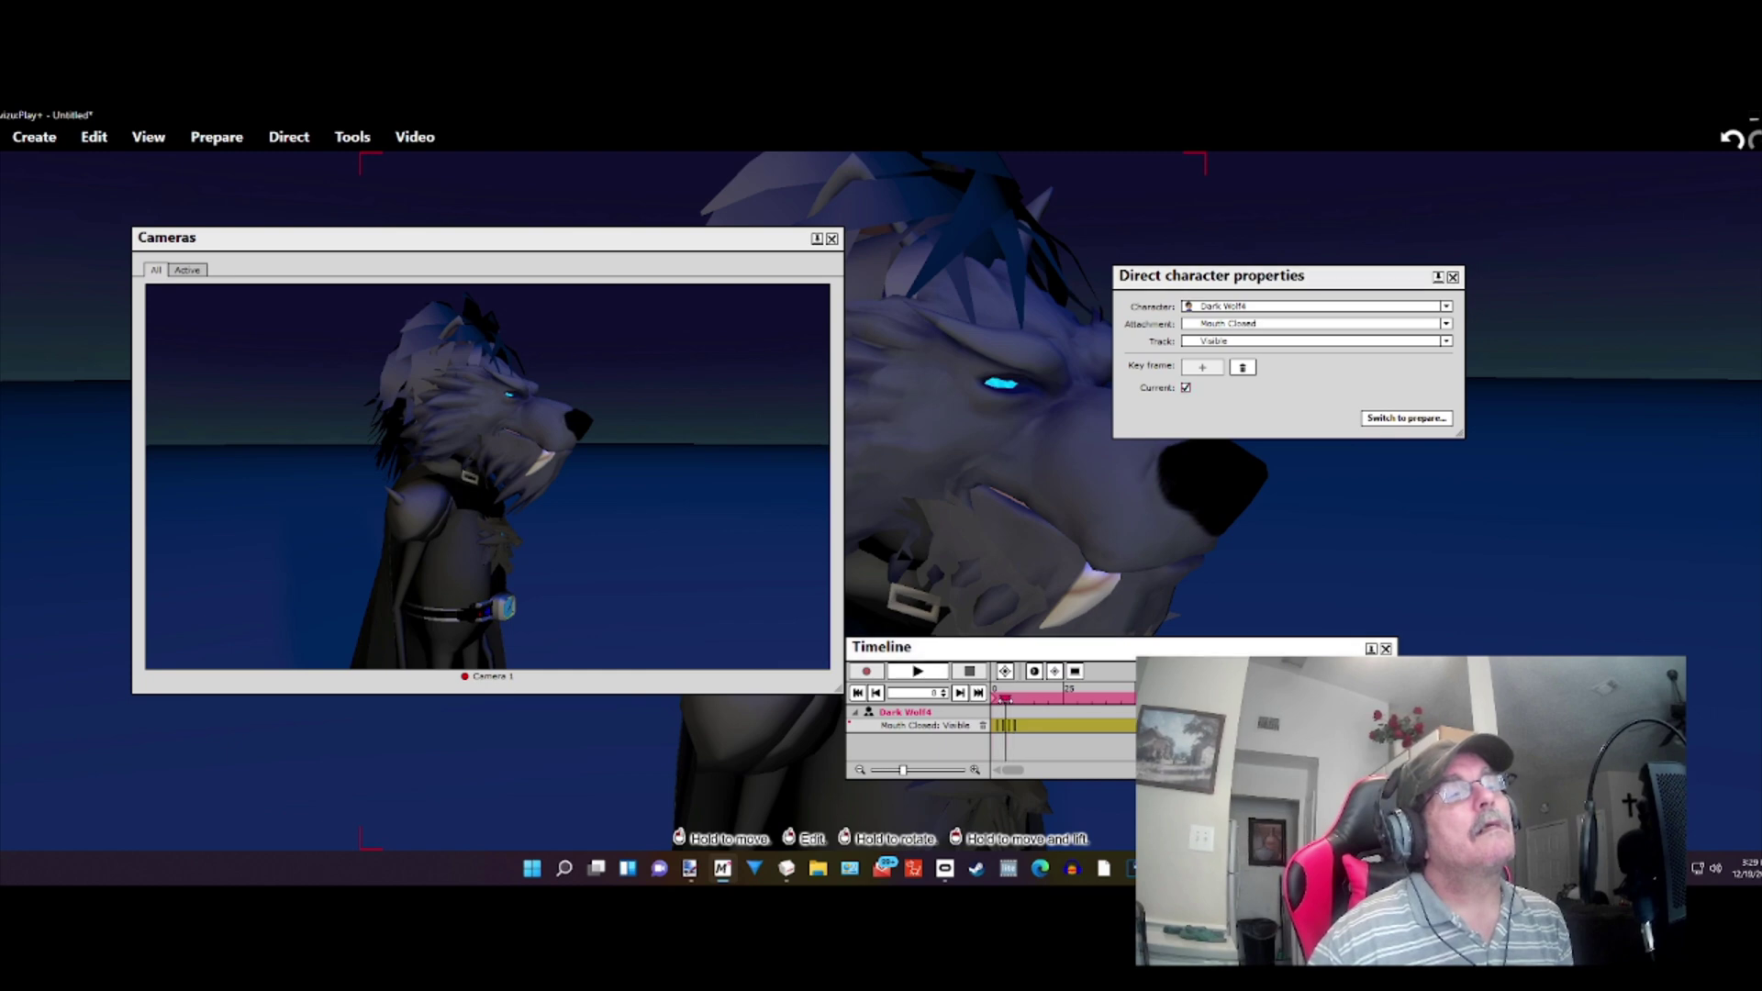
pyautogui.moveTo(1005, 700); pyautogui.dragTo(998, 699)
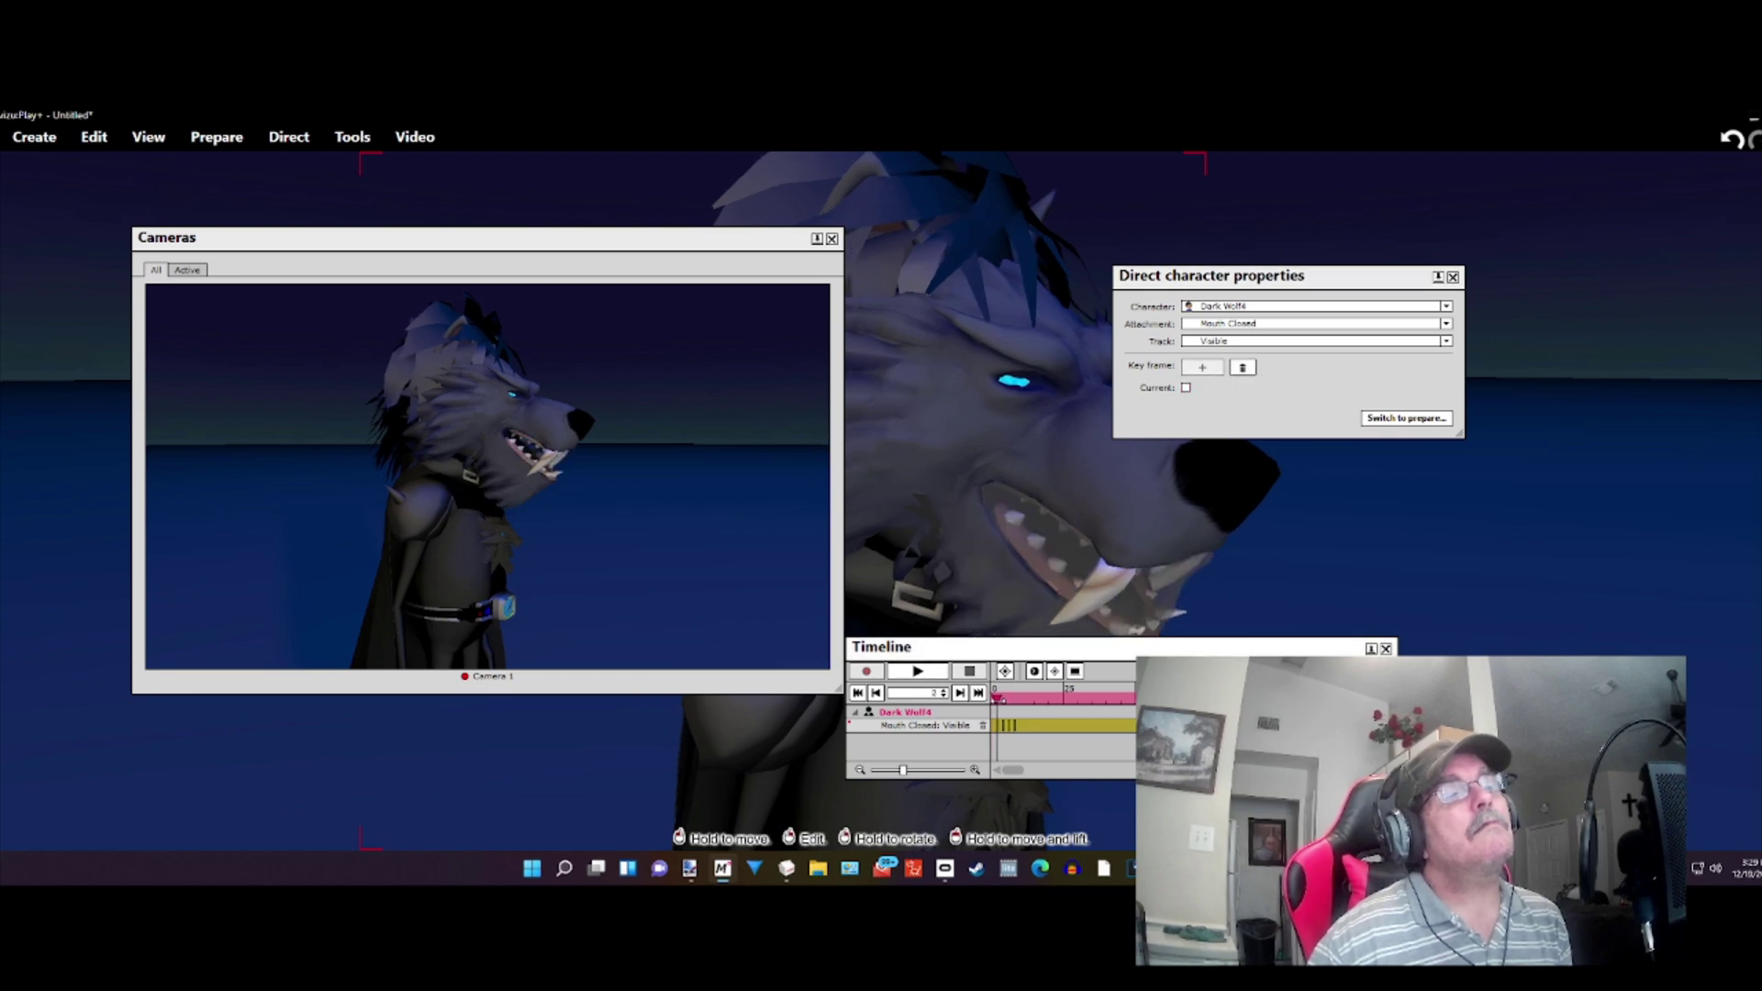
pyautogui.click(937, 672)
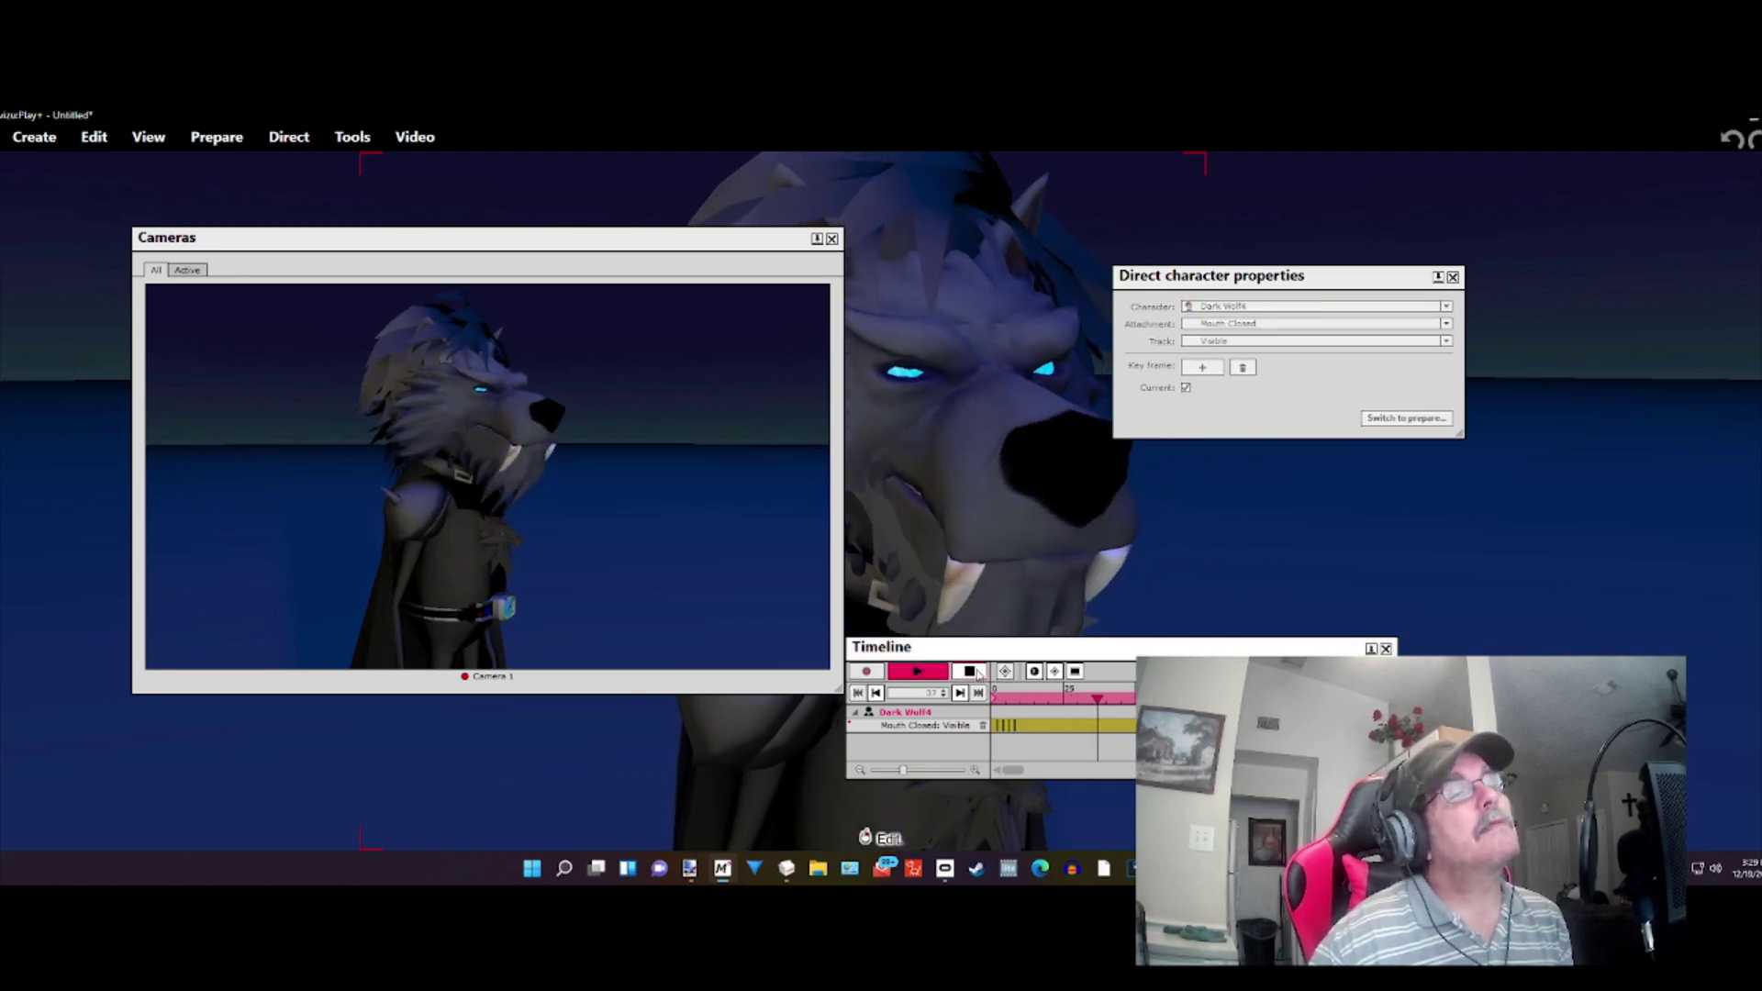
pyautogui.click(972, 673)
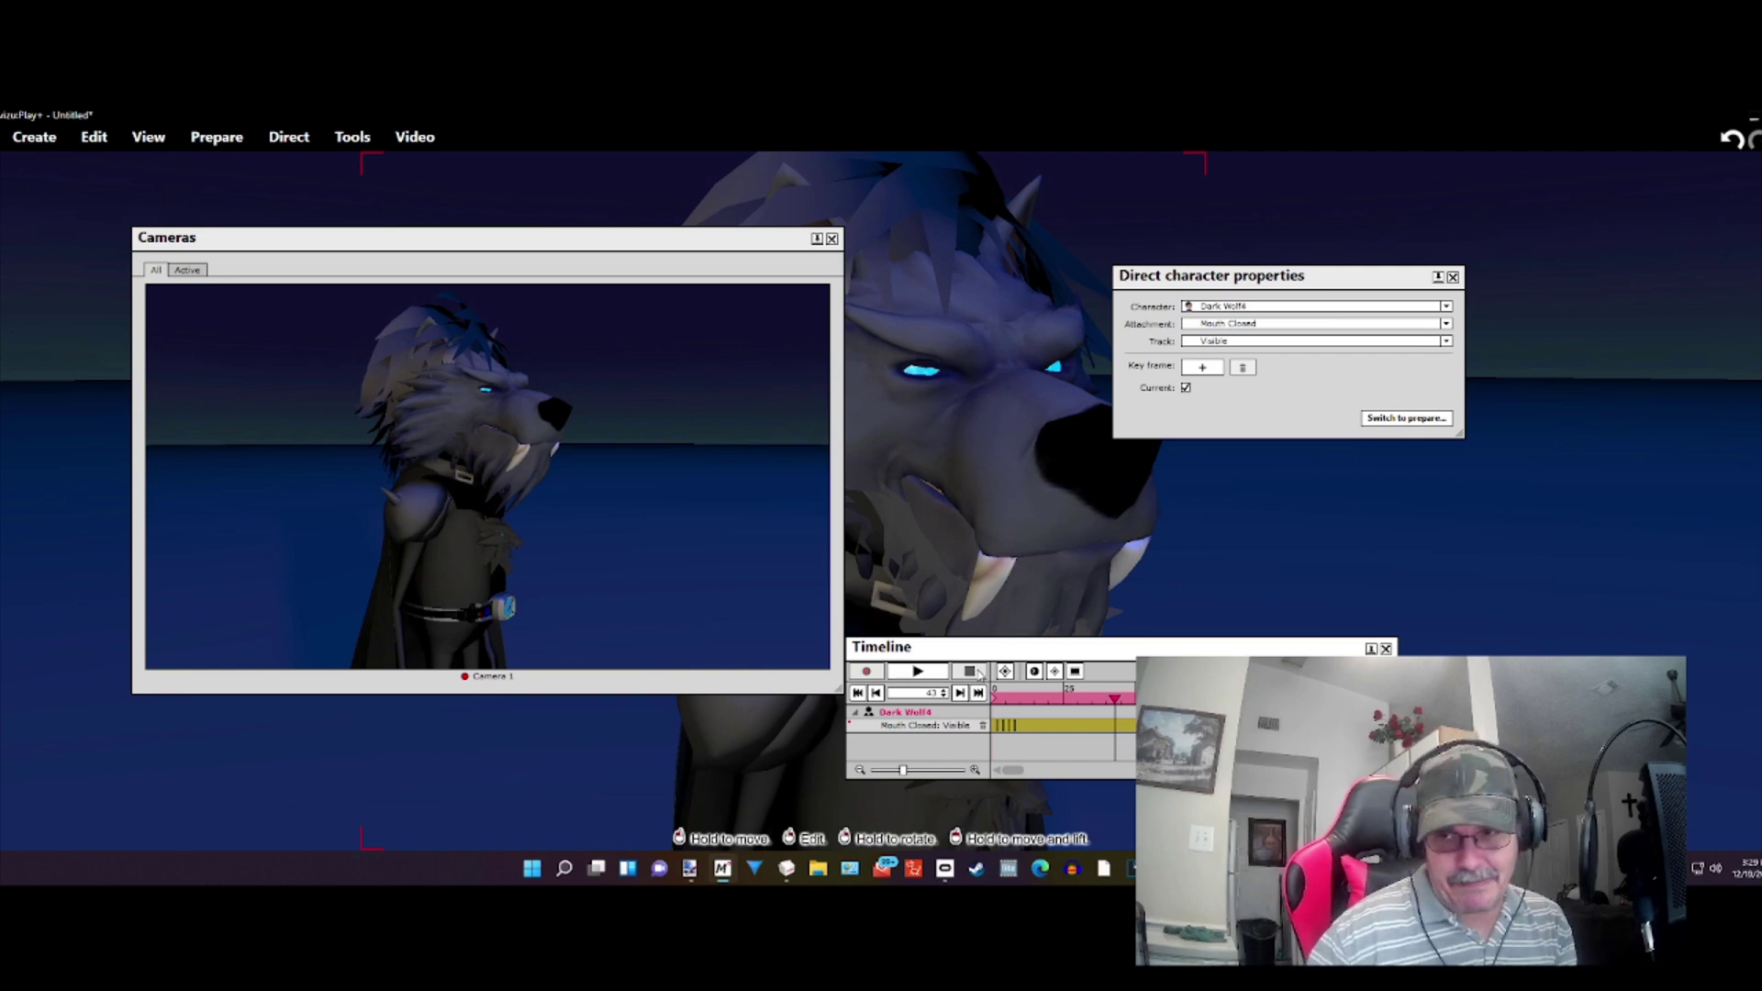